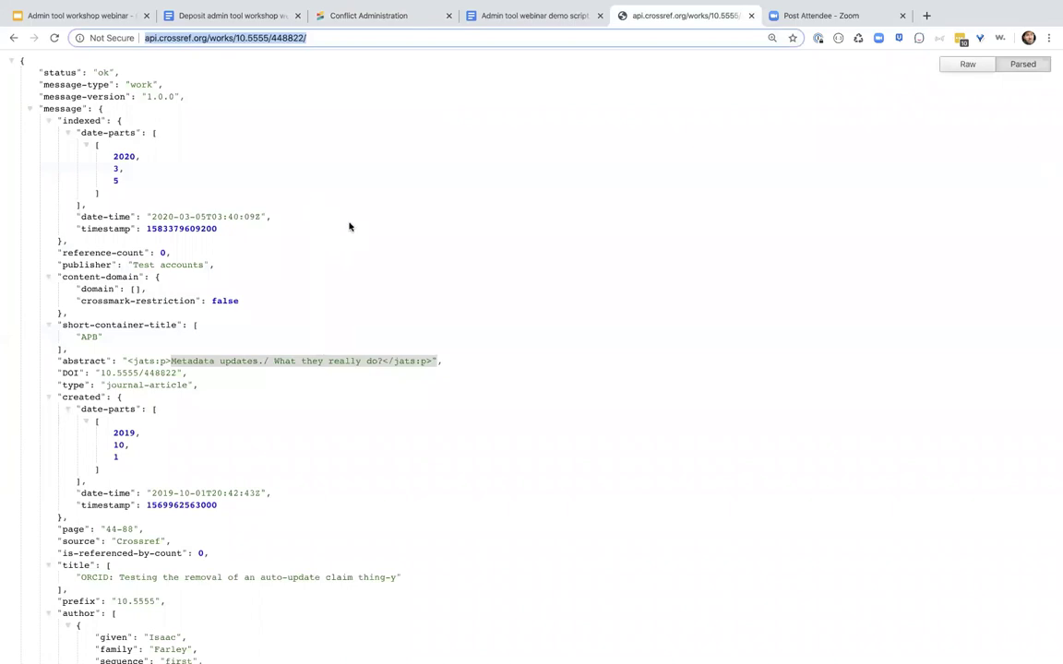
Highlight the abstract with the stray slash in the JSON, then bring back Oxygen with Test_admintool_Feb2020.xml
{"action": "left_click", "coordinate": [344, 405]}
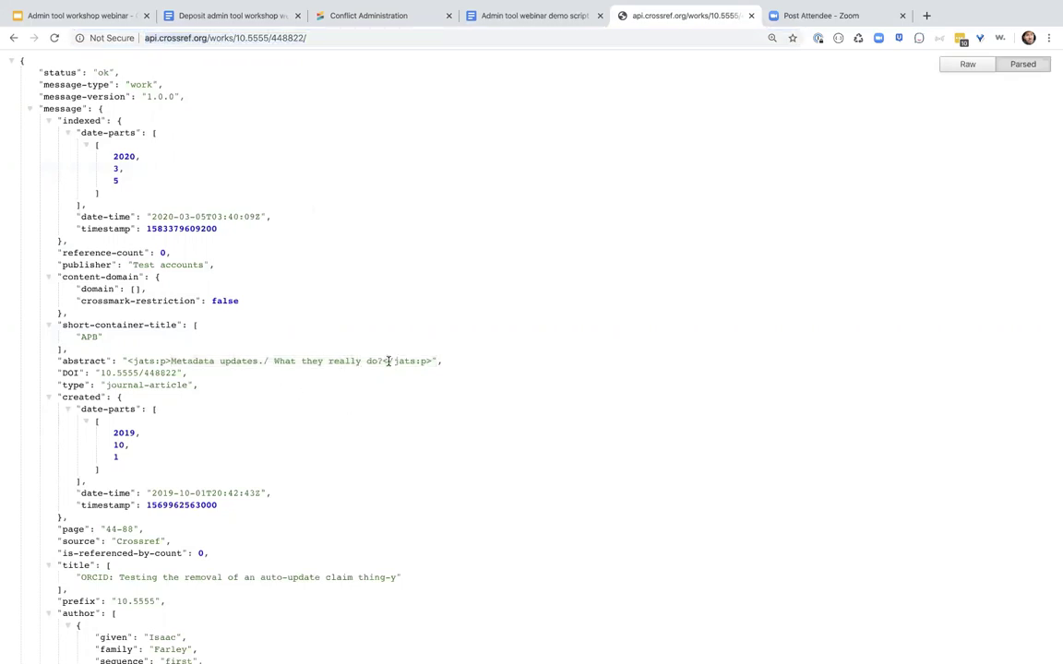
{"action": "left_click_drag", "start_coordinate": [383, 360], "coordinate": [171, 360]}
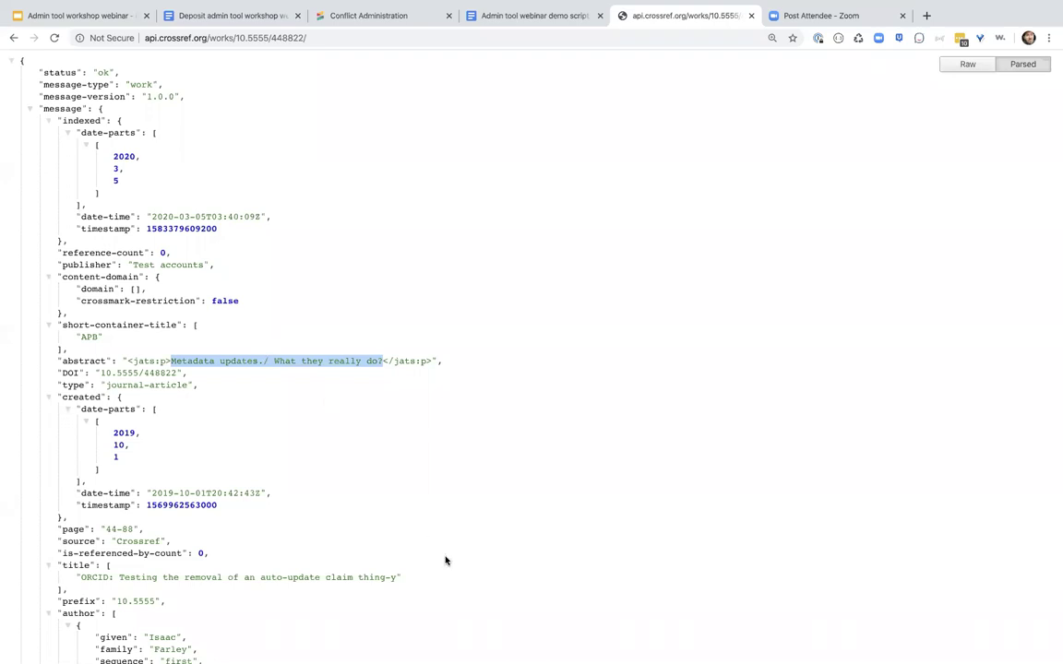
{"action": "mouse_move", "coordinate": [522, 650]}
{"action": "left_click", "coordinate": [727, 651]}
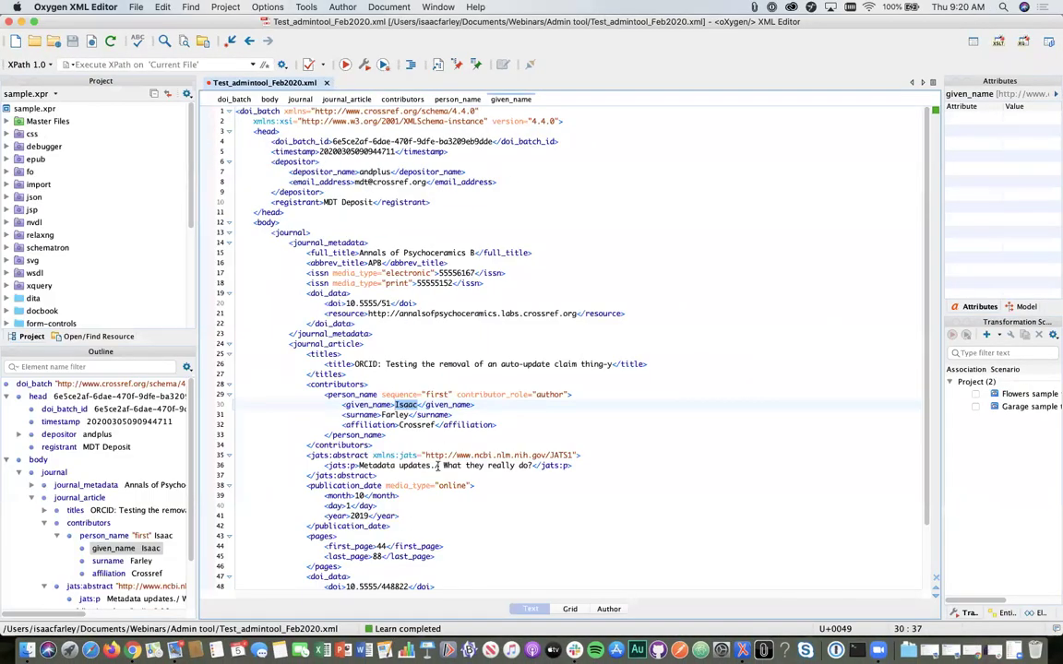
Fix the abstract on line 36 to read 'Metadata updates. What do they really do?'
{"action": "left_click", "coordinate": [437, 465]}
{"action": "key", "text": "BackSpace"}
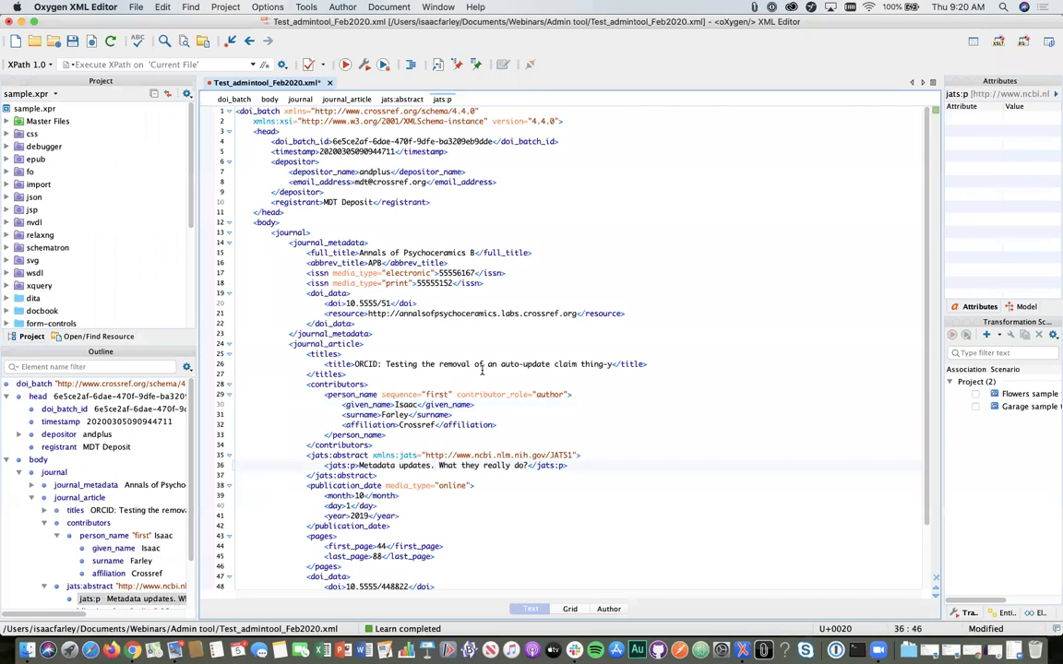
{"action": "left_click", "coordinate": [460, 465]}
{"action": "type", "text": "do"}
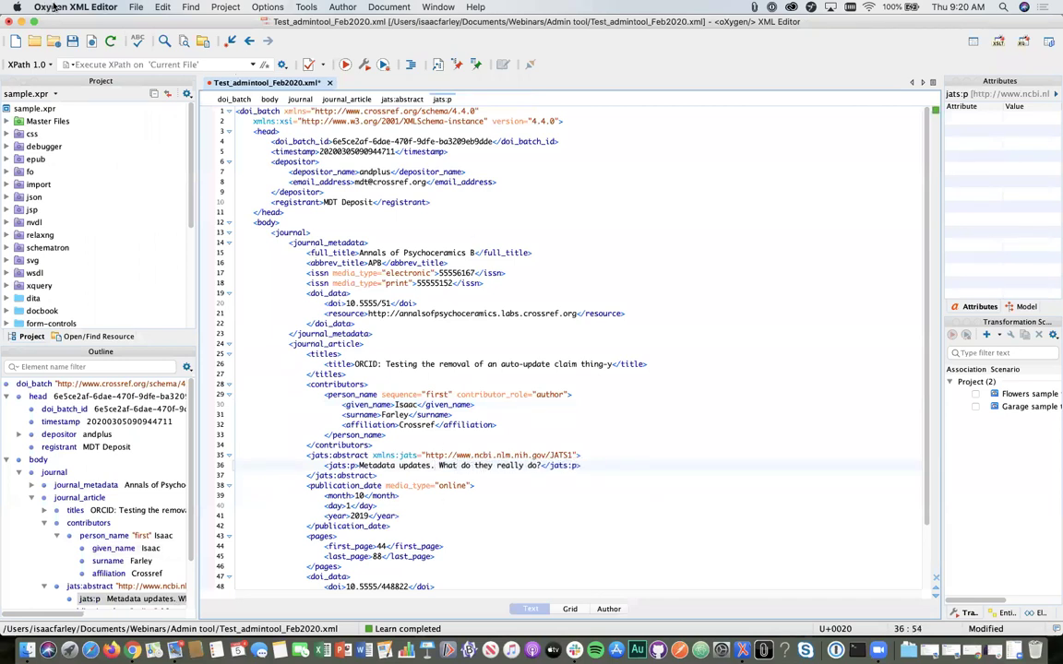
Save Test_admintool_Feb2020.xml and minimize Oxygen XML Editor
{"action": "left_click", "coordinate": [109, 7]}
{"action": "mouse_move", "coordinate": [135, 8]}
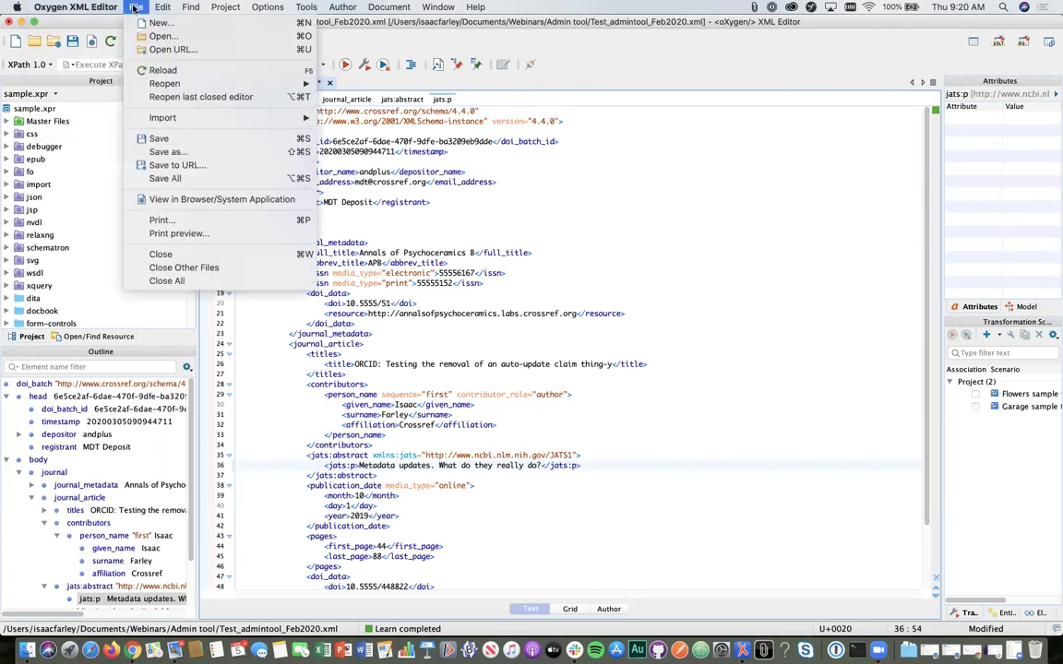
{"action": "left_click", "coordinate": [156, 139]}
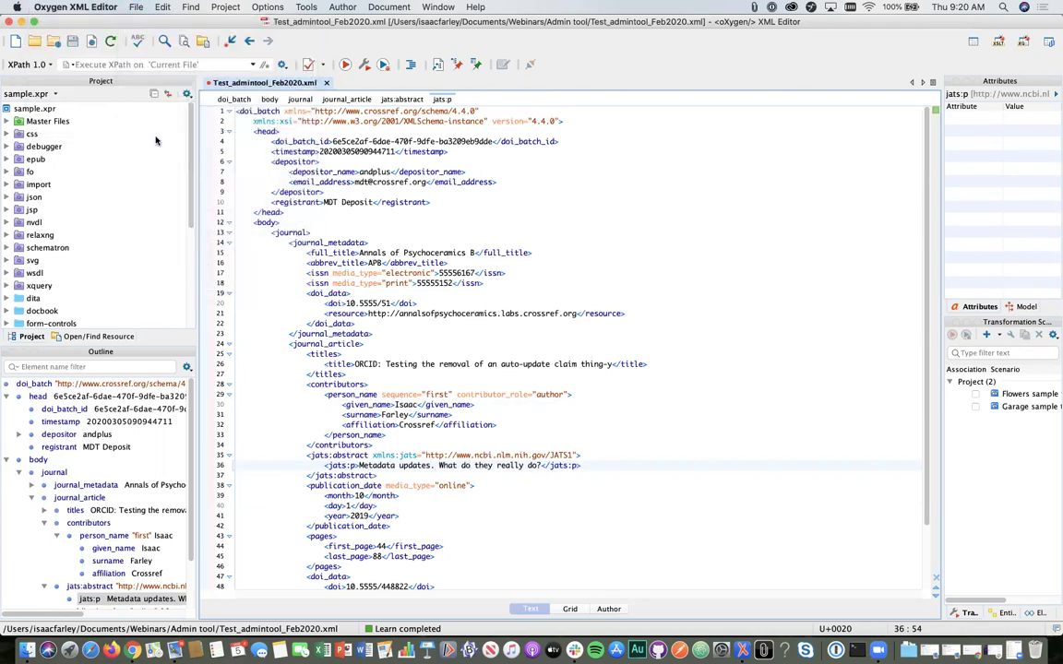
{"action": "left_click", "coordinate": [21, 20]}
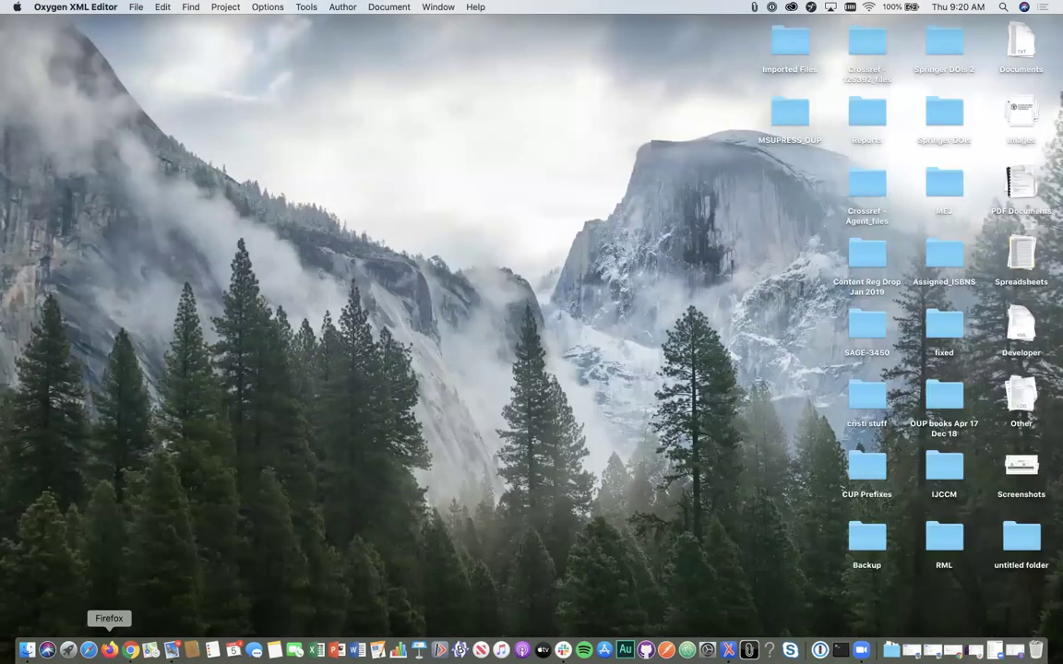
Upload Test_admintool_Feb2020.xml as a metadata deposit in the Crossref admin tool and view the system queue
{"action": "left_click", "coordinate": [130, 650]}
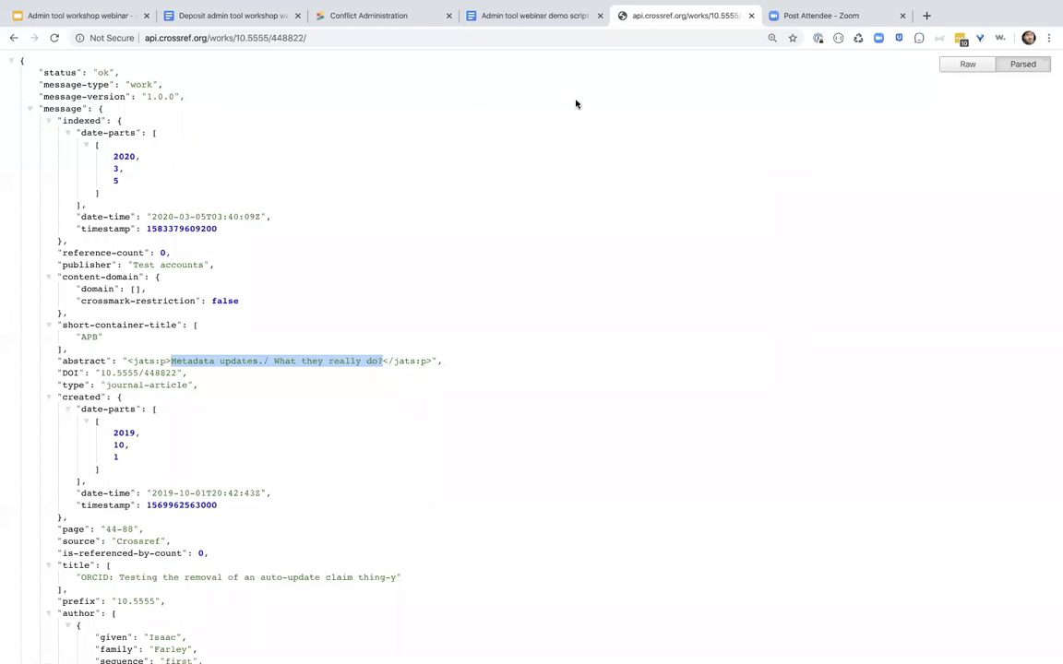
{"action": "left_click", "coordinate": [369, 16]}
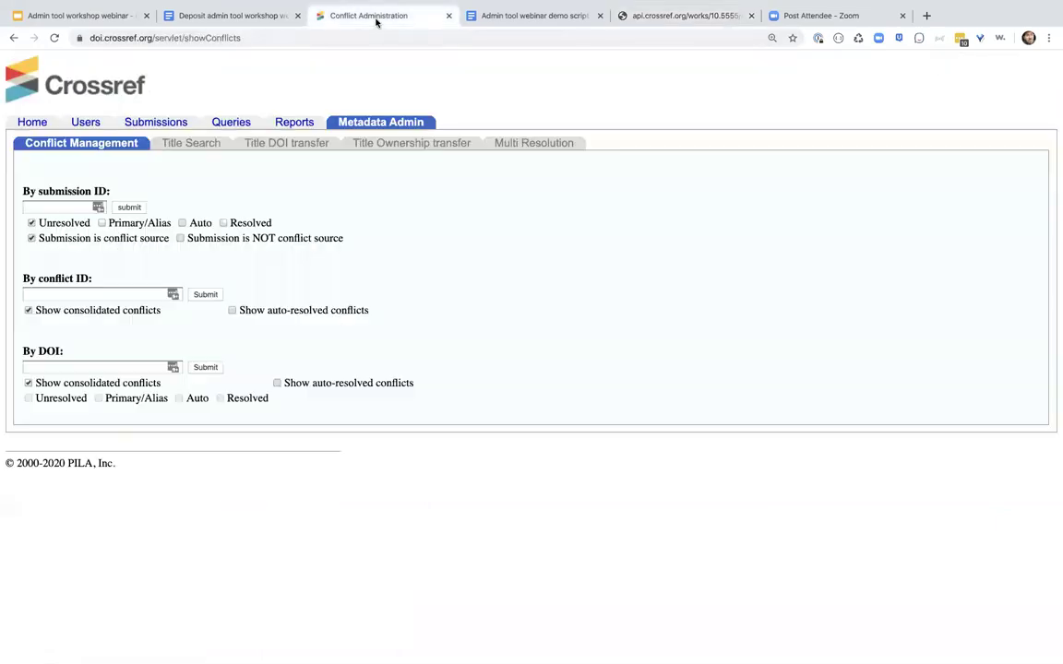
{"action": "left_click", "coordinate": [37, 125]}
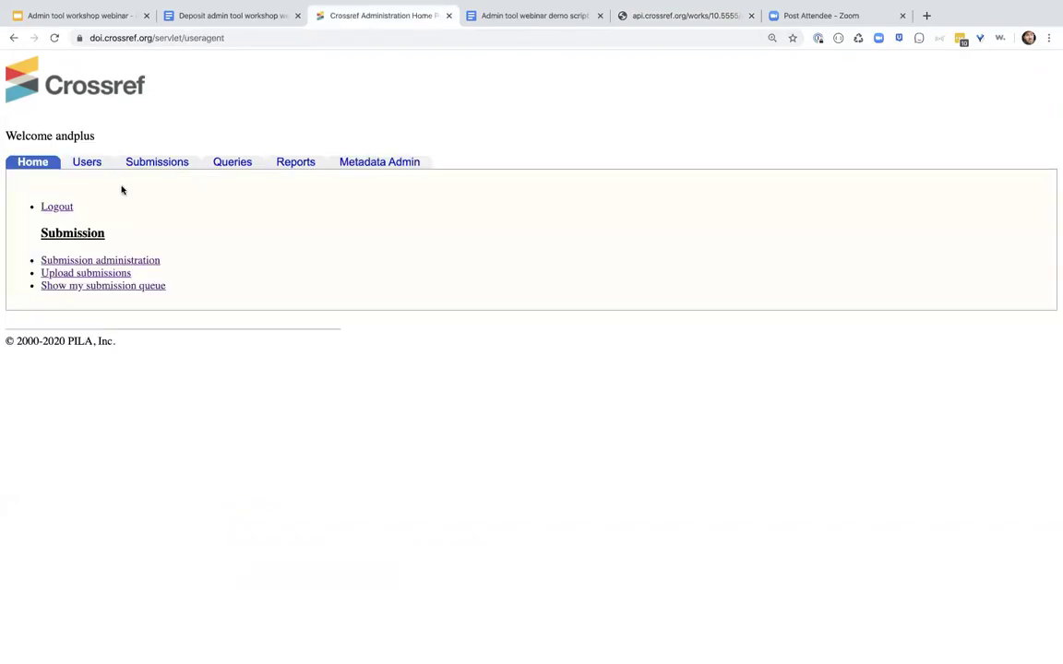
{"action": "left_click", "coordinate": [152, 165]}
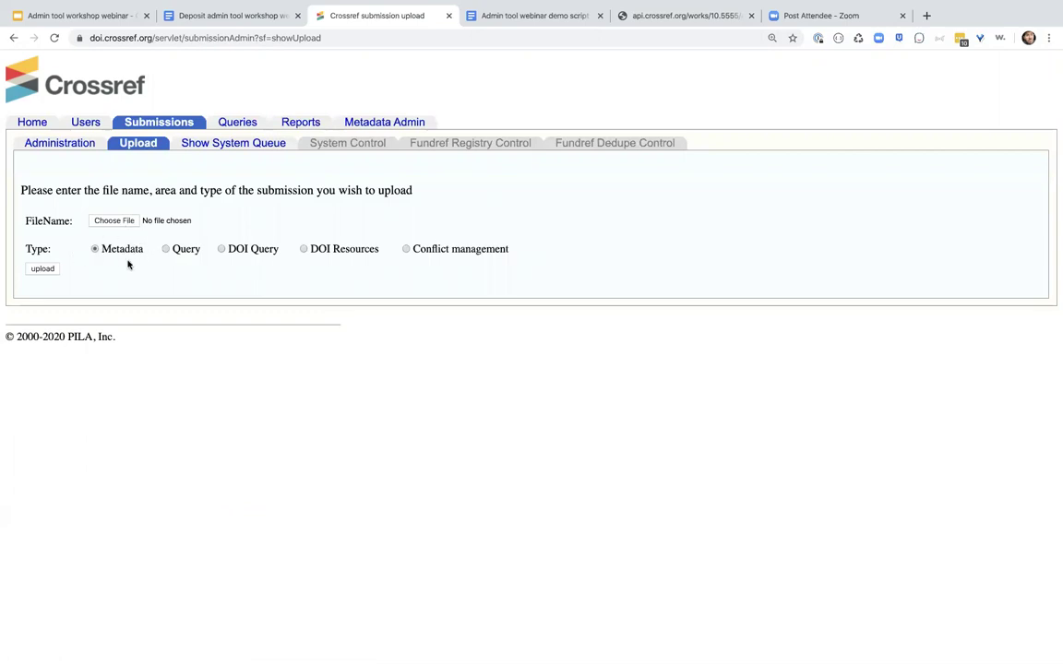
{"action": "left_click", "coordinate": [114, 221]}
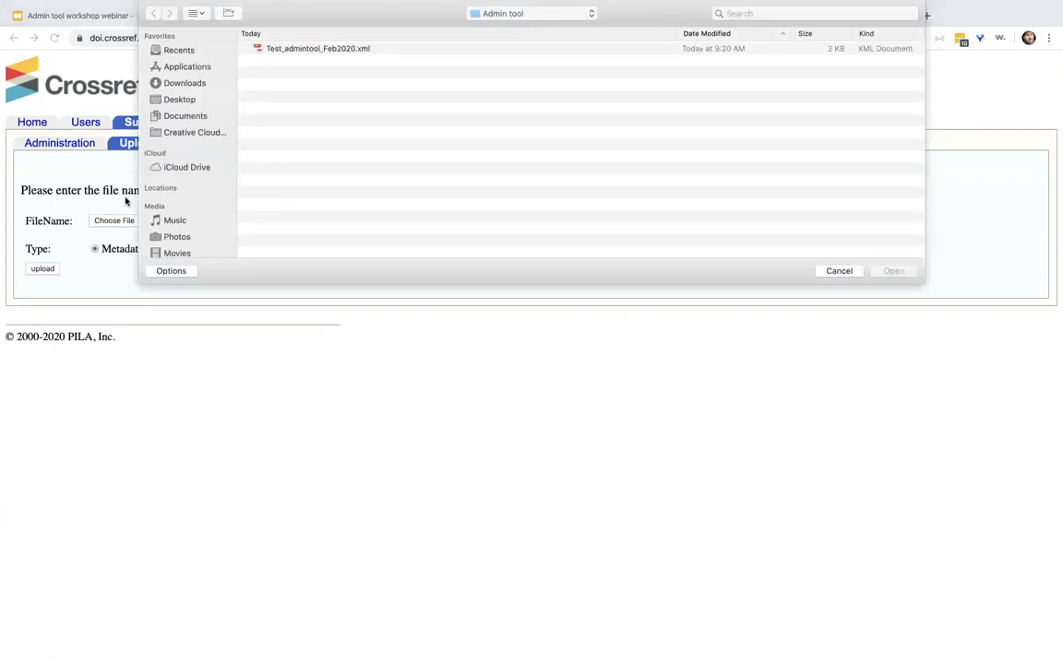
{"action": "left_click", "coordinate": [314, 49]}
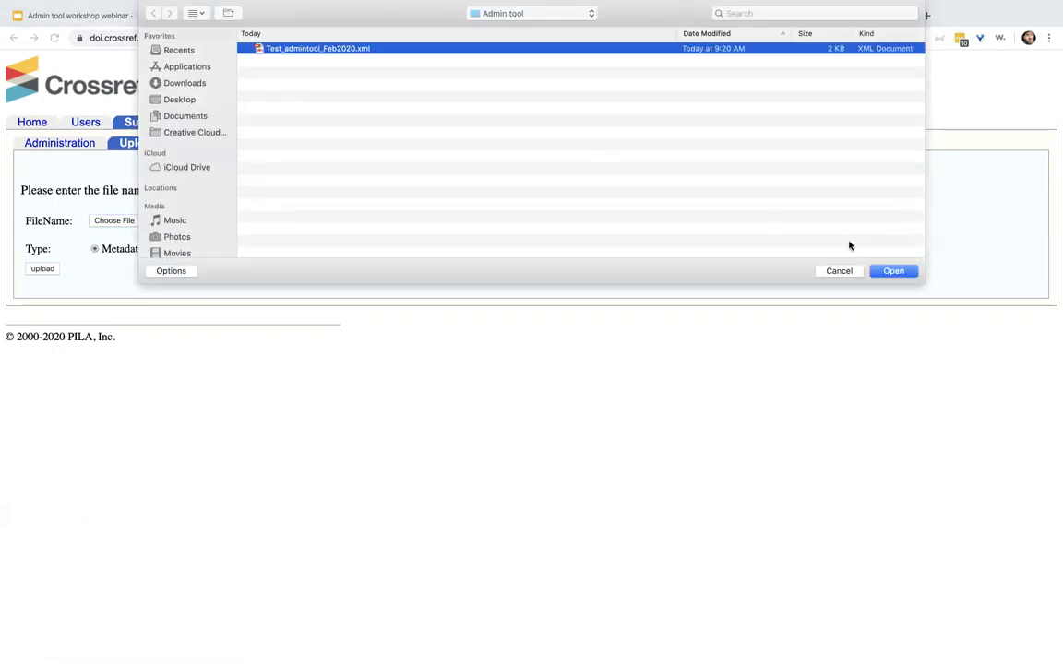
{"action": "left_click", "coordinate": [887, 272]}
{"action": "left_click", "coordinate": [42, 268]}
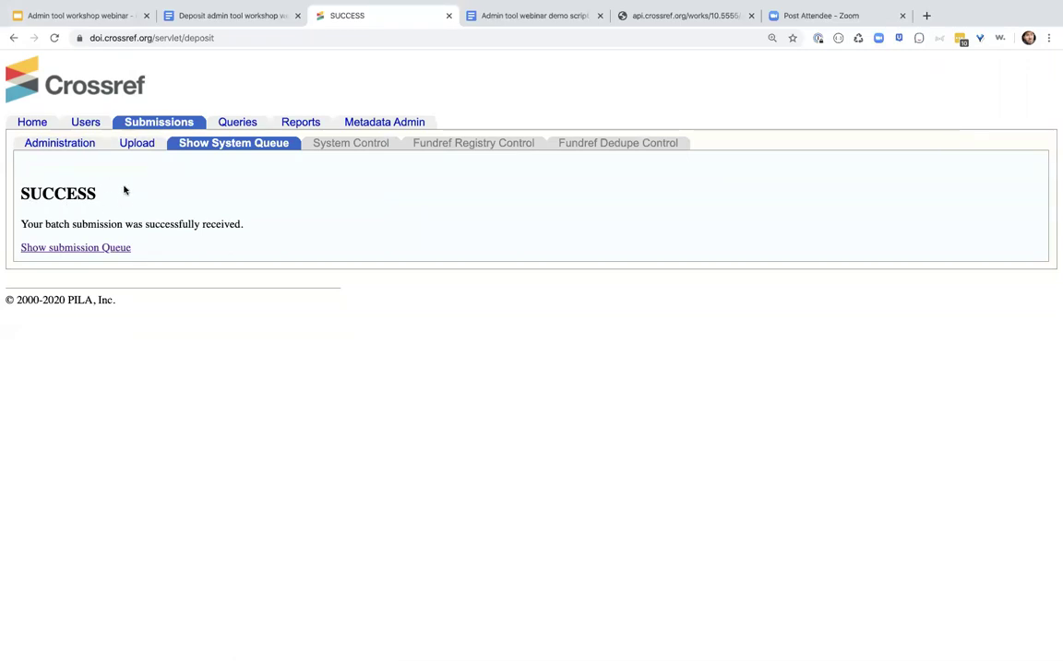
{"action": "left_click", "coordinate": [218, 146]}
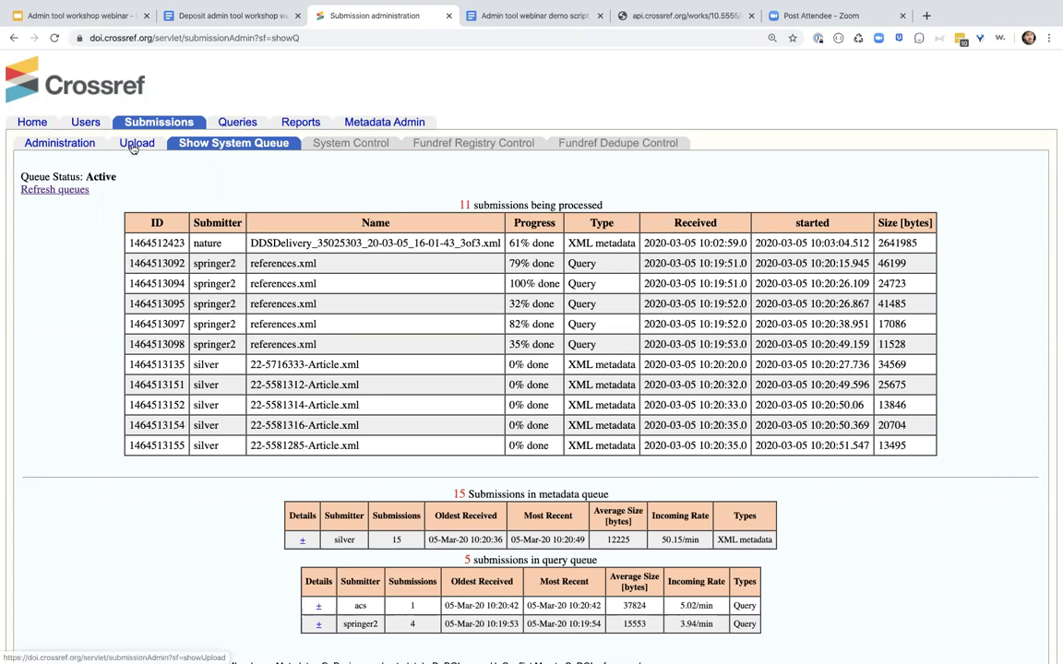
Run a blank submission search listing 53 deposits, newest Test_admintool_Feb2020.xml on top
{"action": "left_click", "coordinate": [74, 147]}
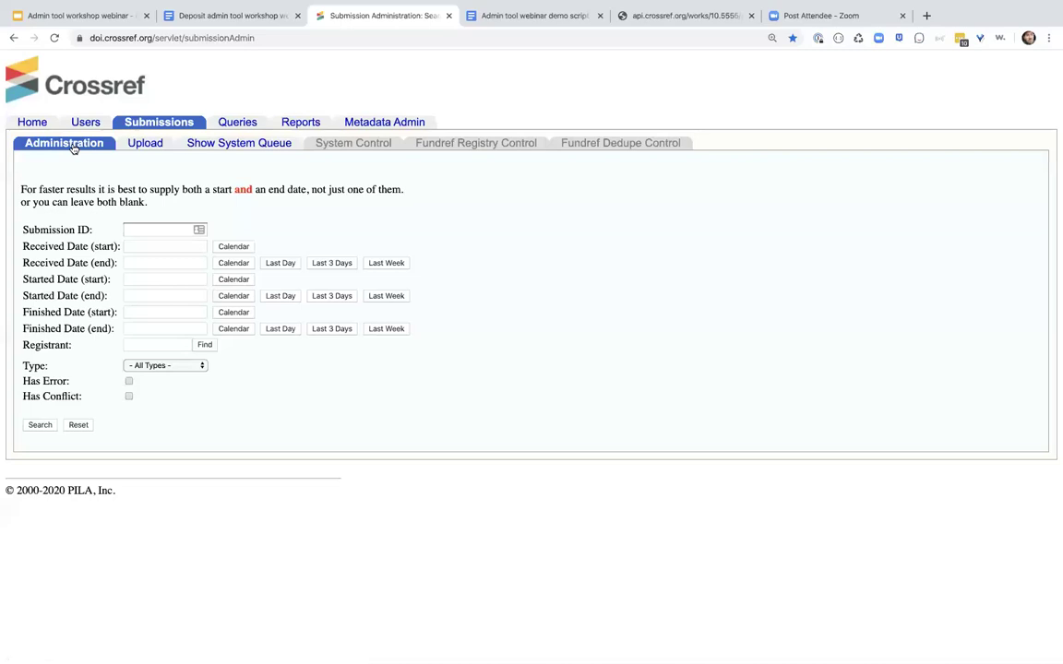
{"action": "left_click", "coordinate": [39, 425]}
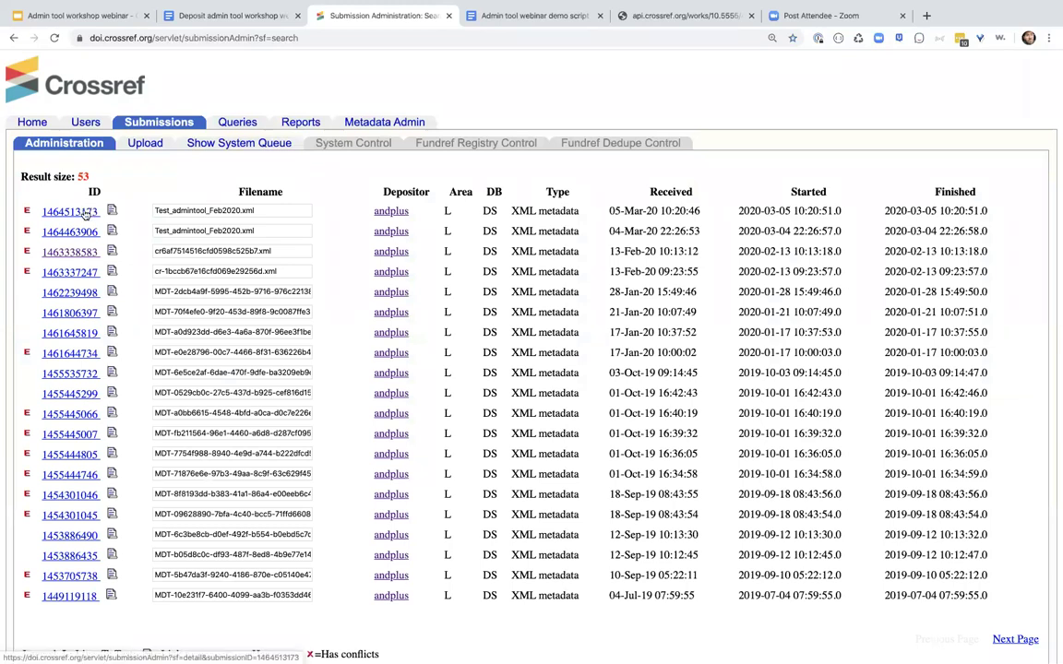
{"action": "left_click", "coordinate": [64, 211]}
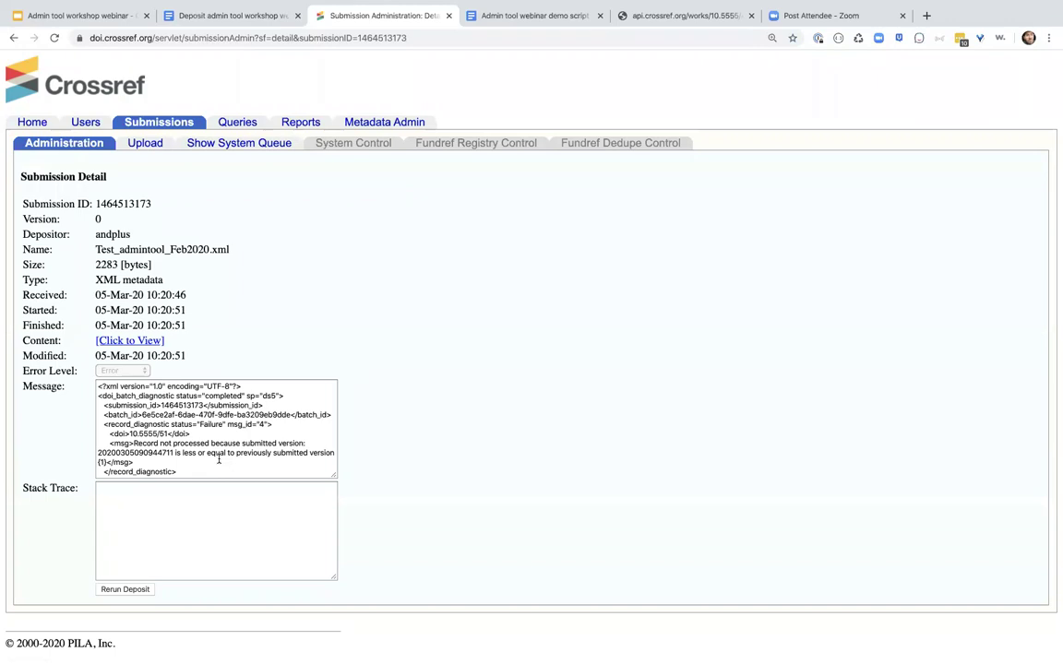
{"action": "left_click_drag", "start_coordinate": [131, 461], "coordinate": [111, 443]}
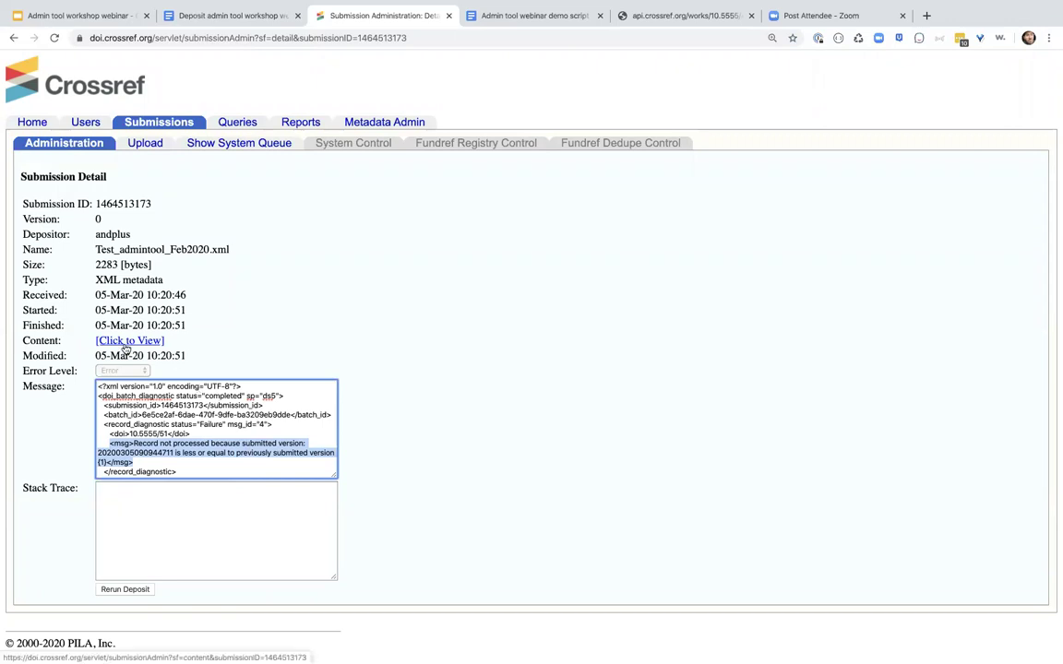
{"action": "left_click", "coordinate": [127, 342]}
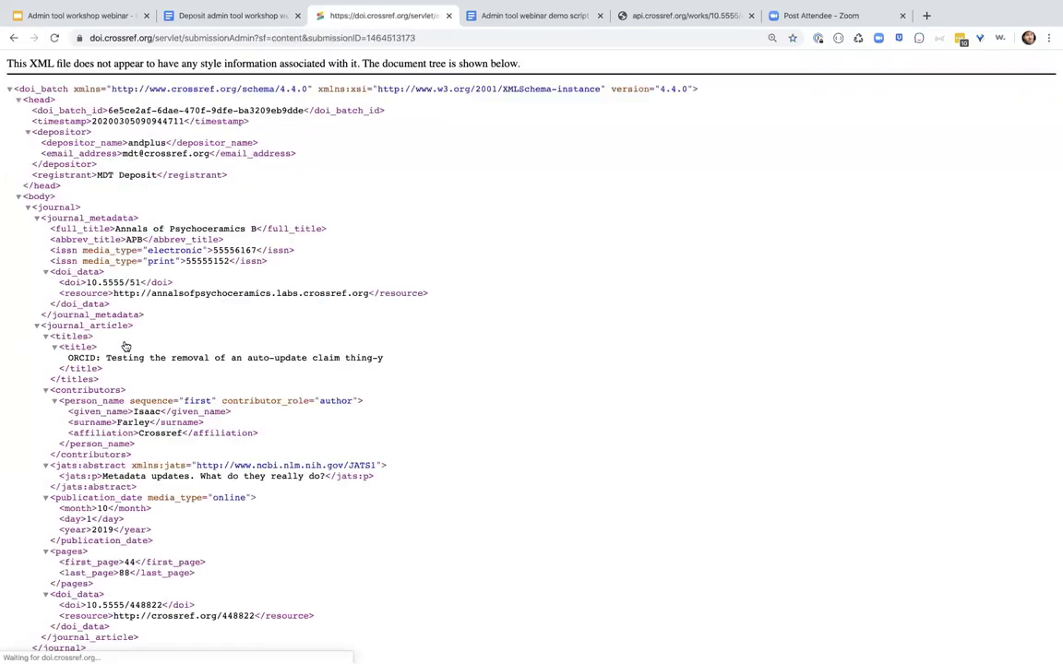
{"action": "scroll", "coordinate": [351, 194], "scroll_direction": "down", "scroll_amount": 1}
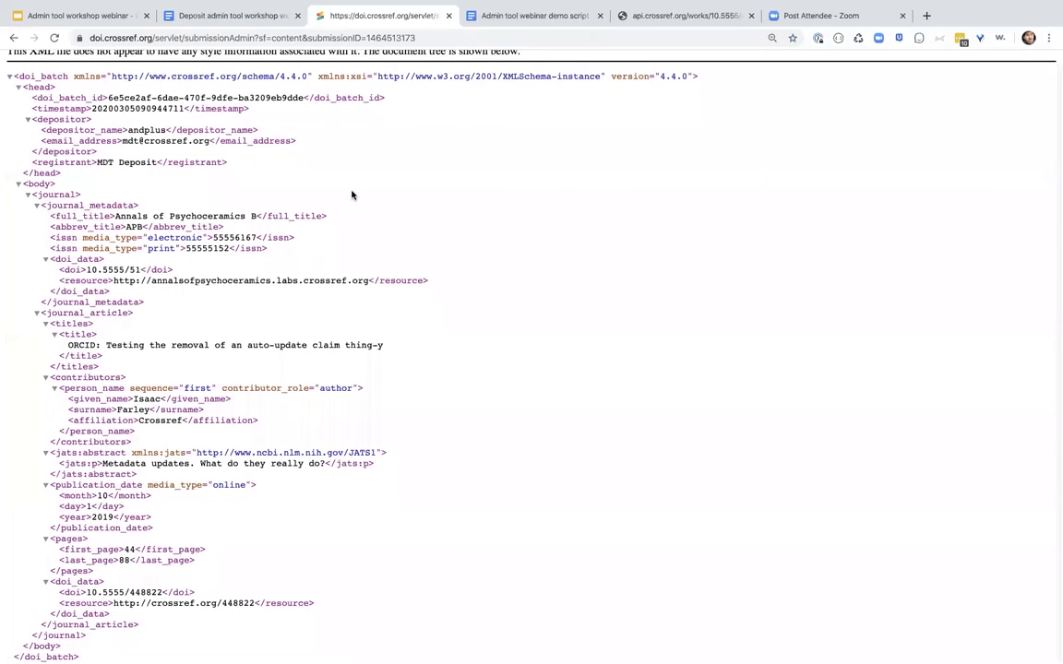
{"action": "scroll", "coordinate": [351, 195], "scroll_direction": "up", "scroll_amount": 1}
{"action": "scroll", "coordinate": [352, 194], "scroll_direction": "down", "scroll_amount": 1}
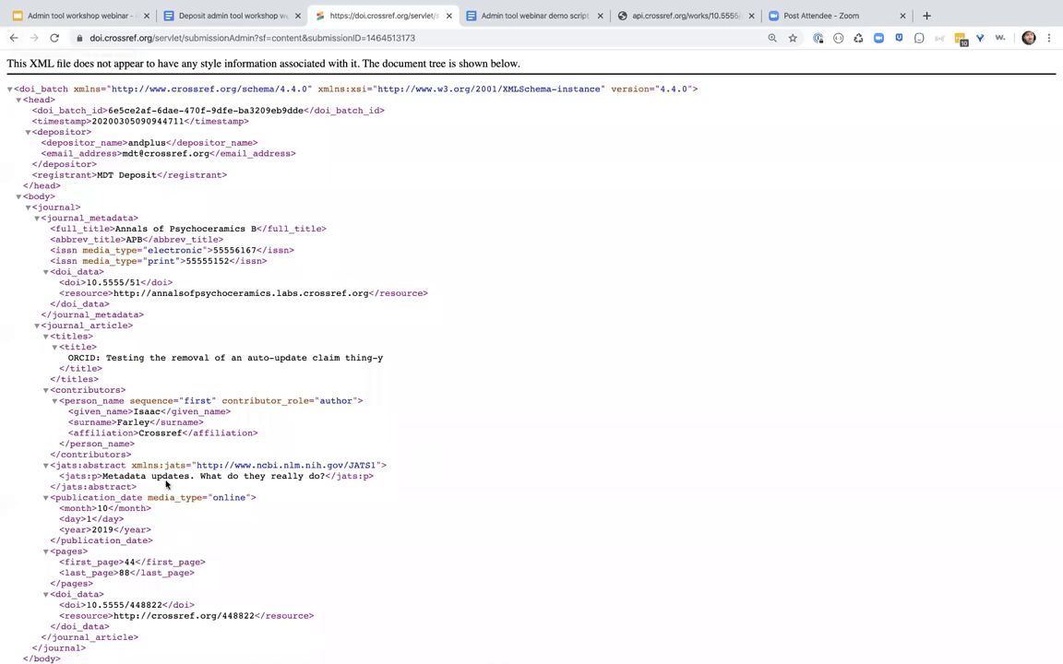
{"action": "left_click_drag", "start_coordinate": [325, 476], "coordinate": [101, 475]}
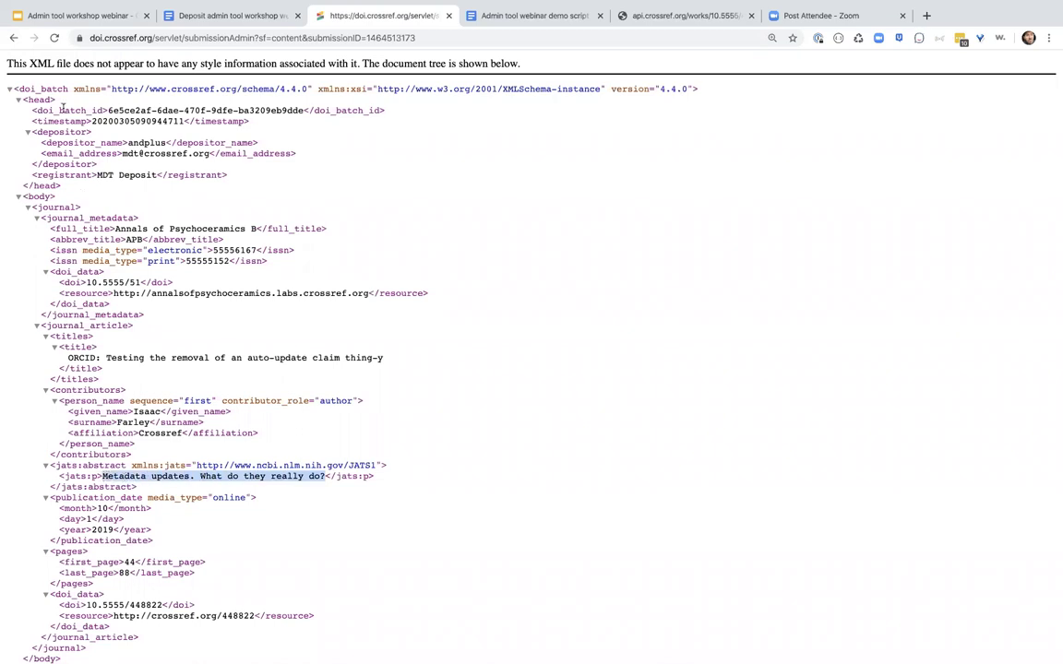
{"action": "left_click", "coordinate": [15, 39]}
{"action": "left_click", "coordinate": [31, 38]}
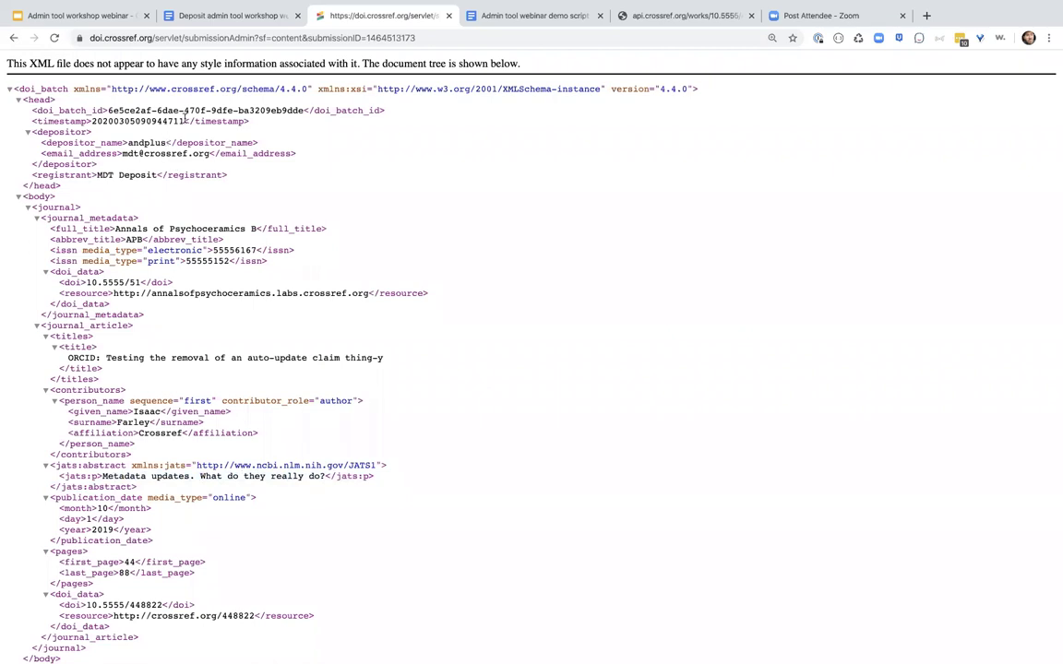
{"action": "left_click_drag", "start_coordinate": [181, 116], "coordinate": [91, 114]}
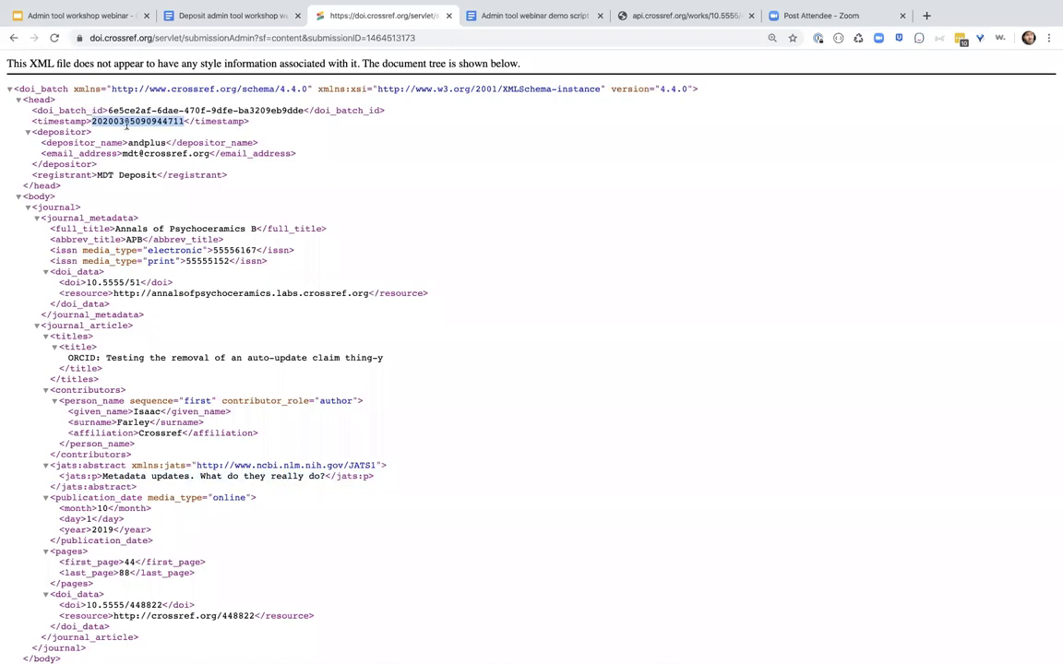
{"action": "left_click", "coordinate": [12, 38]}
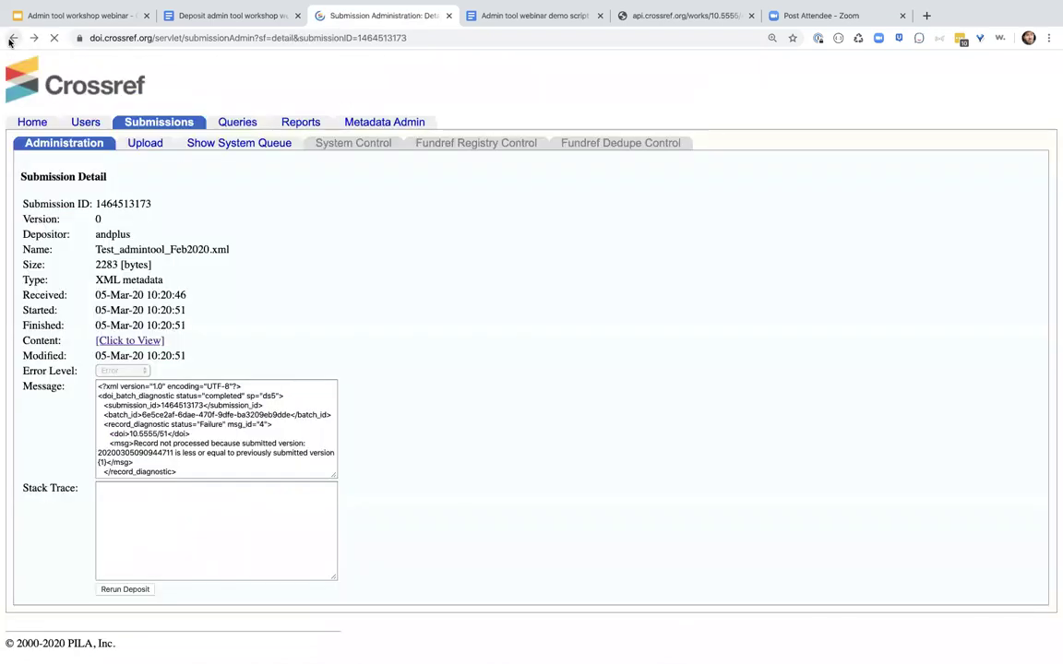
{"action": "left_click_drag", "start_coordinate": [133, 462], "coordinate": [111, 442]}
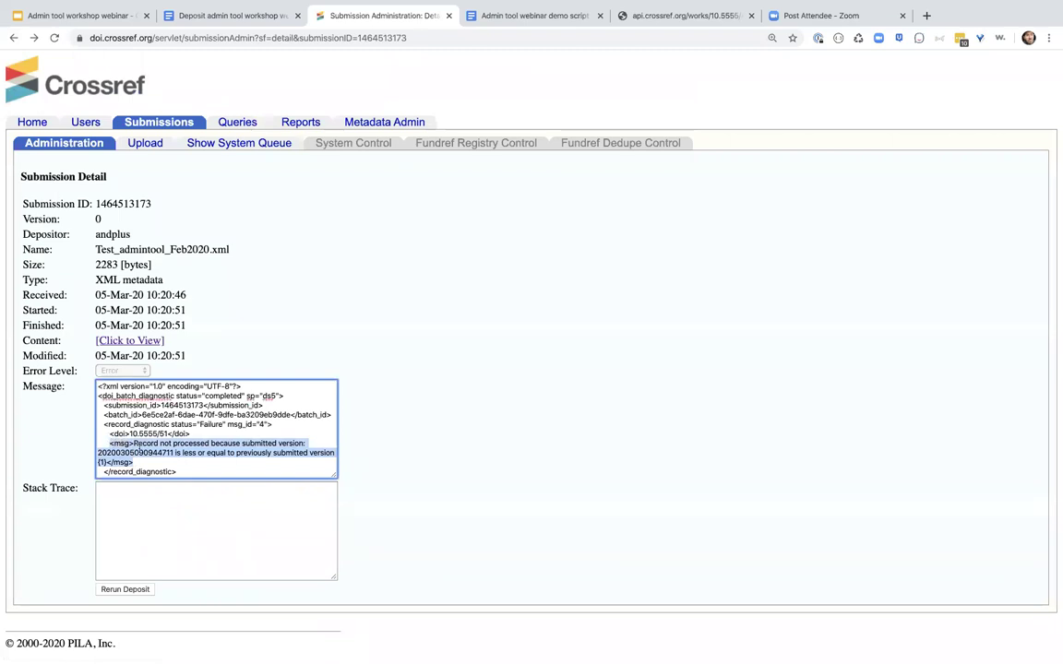
{"action": "left_click_drag", "start_coordinate": [149, 203], "coordinate": [97, 203]}
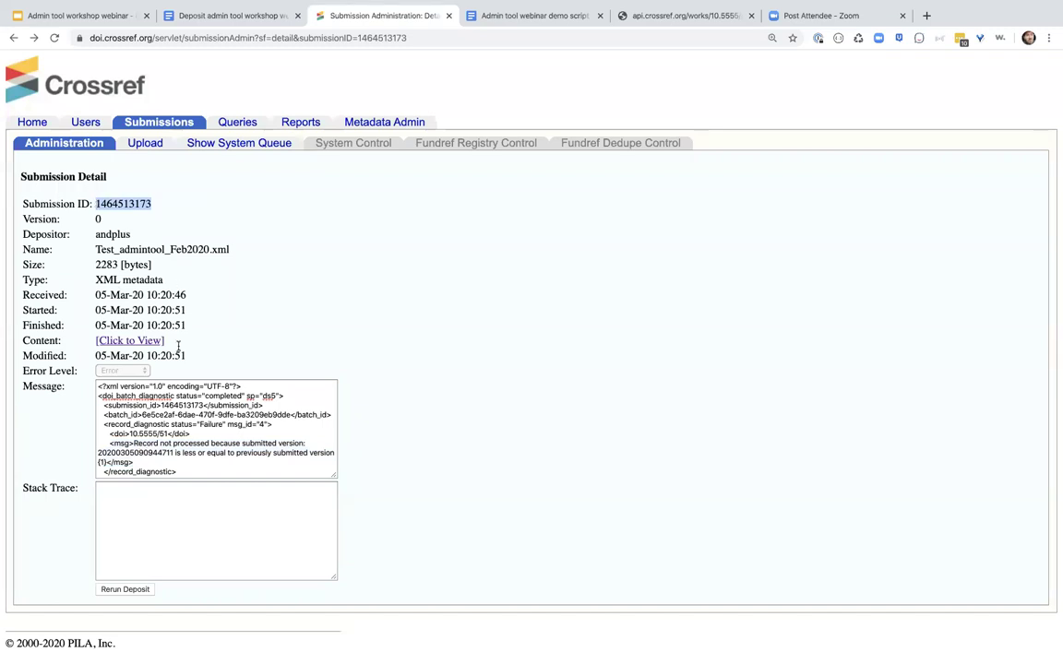
{"action": "left_click_drag", "start_coordinate": [134, 462], "coordinate": [111, 443]}
{"action": "scroll", "coordinate": [221, 429], "scroll_direction": "down", "scroll_amount": 3}
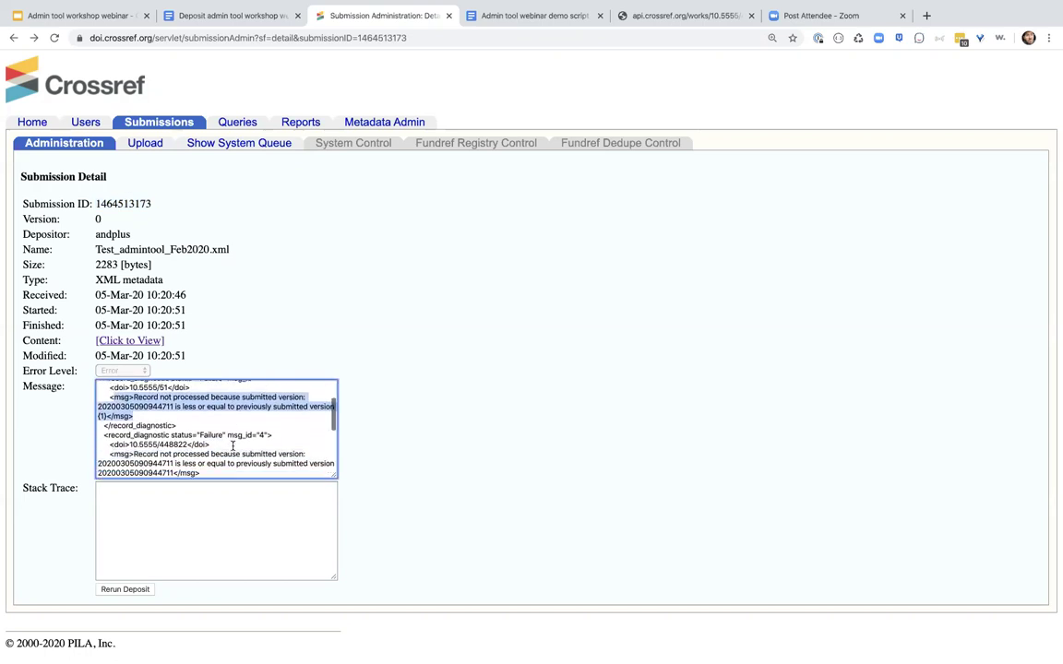
{"action": "left_click_drag", "start_coordinate": [222, 435], "coordinate": [115, 439]}
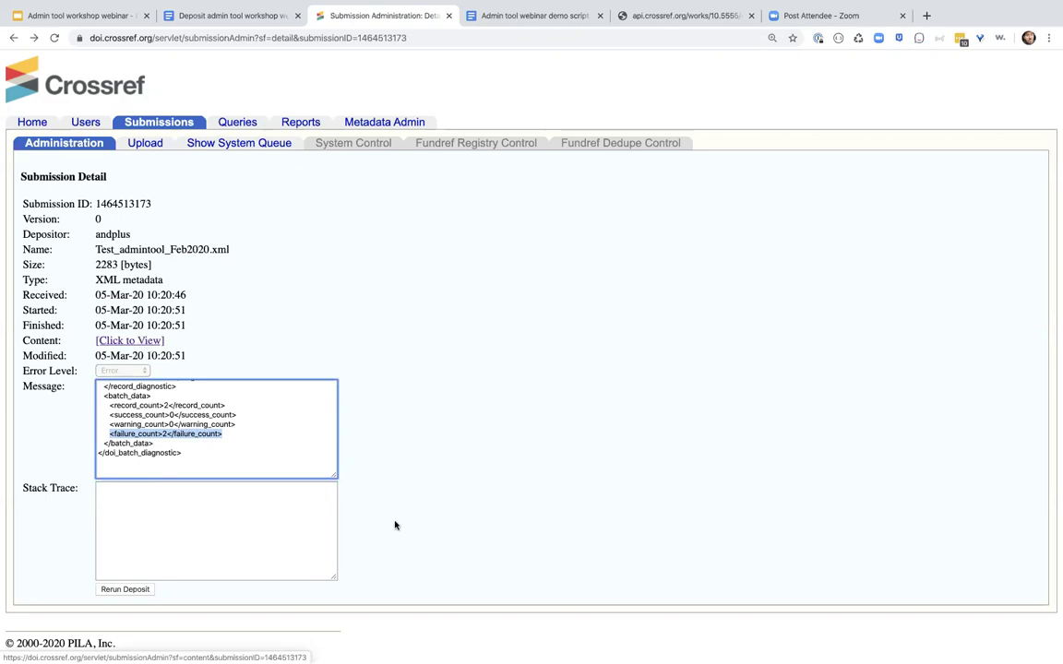
{"action": "mouse_move", "coordinate": [604, 648]}
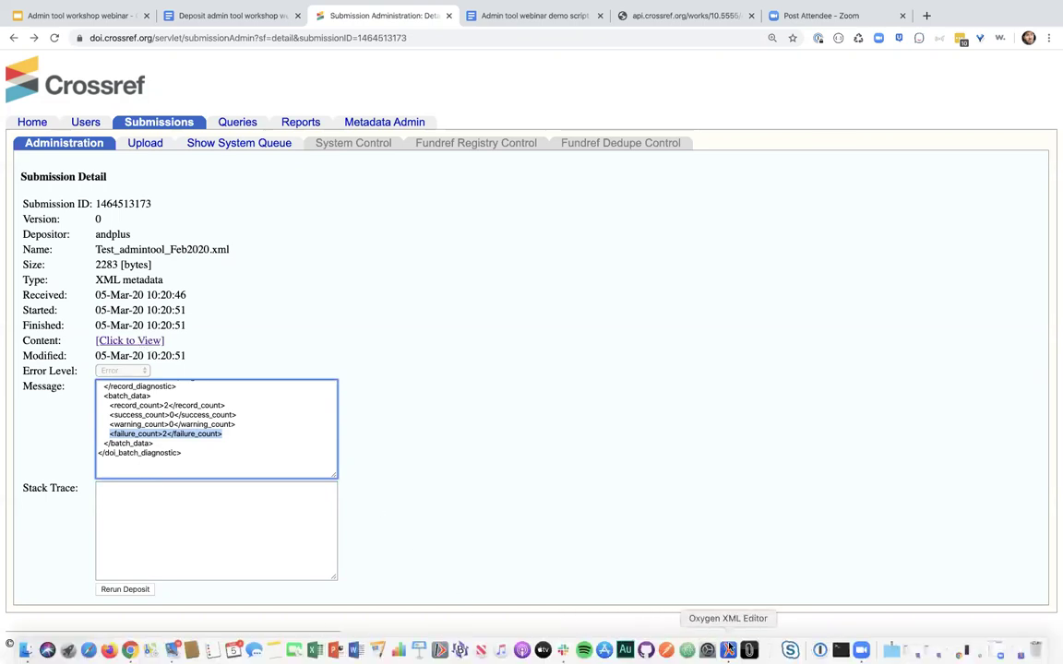
{"action": "left_click", "coordinate": [728, 650]}
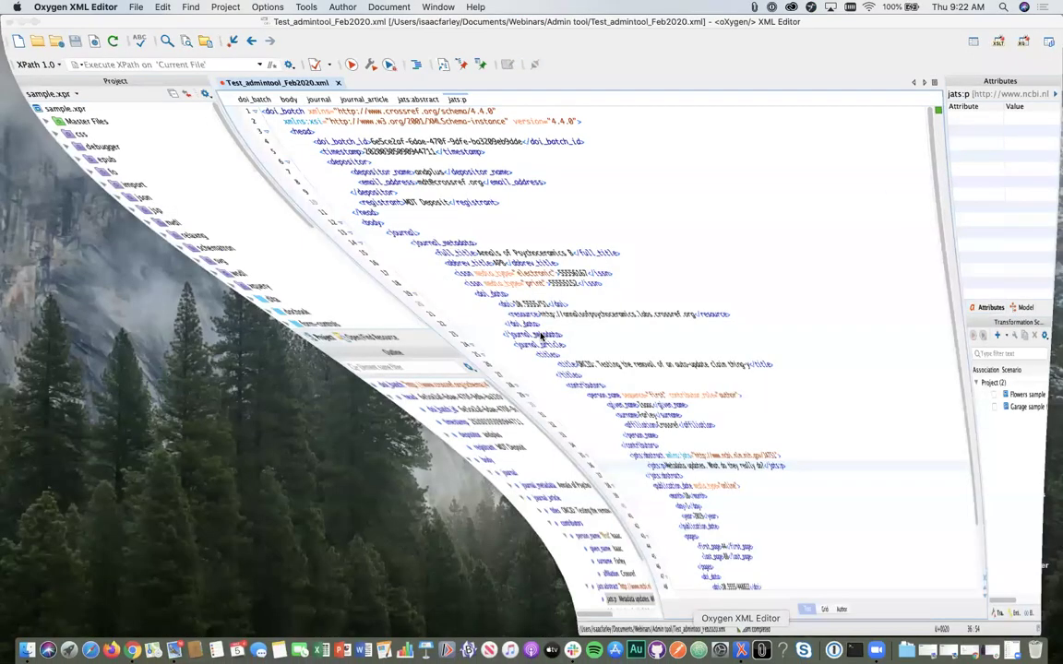
{"action": "left_click", "coordinate": [395, 151]}
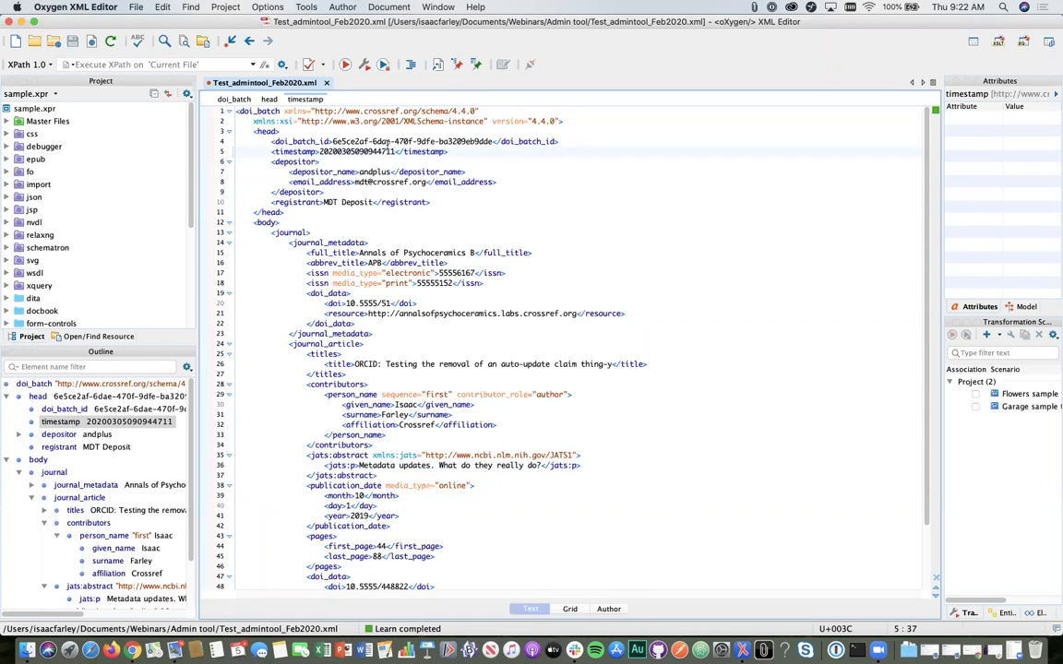
{"action": "key", "text": "BackSpace"}
{"action": "type", "text": "2"}
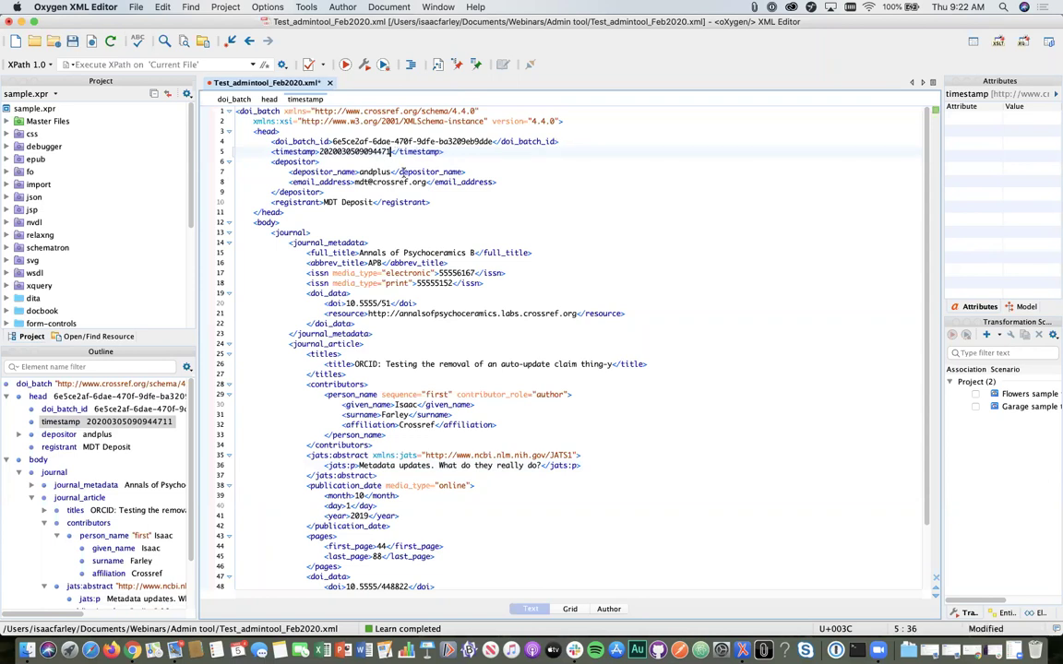
Save the file, minimize Oxygen, and return to the Crossref admin tool in Chrome
{"action": "left_click", "coordinate": [136, 6]}
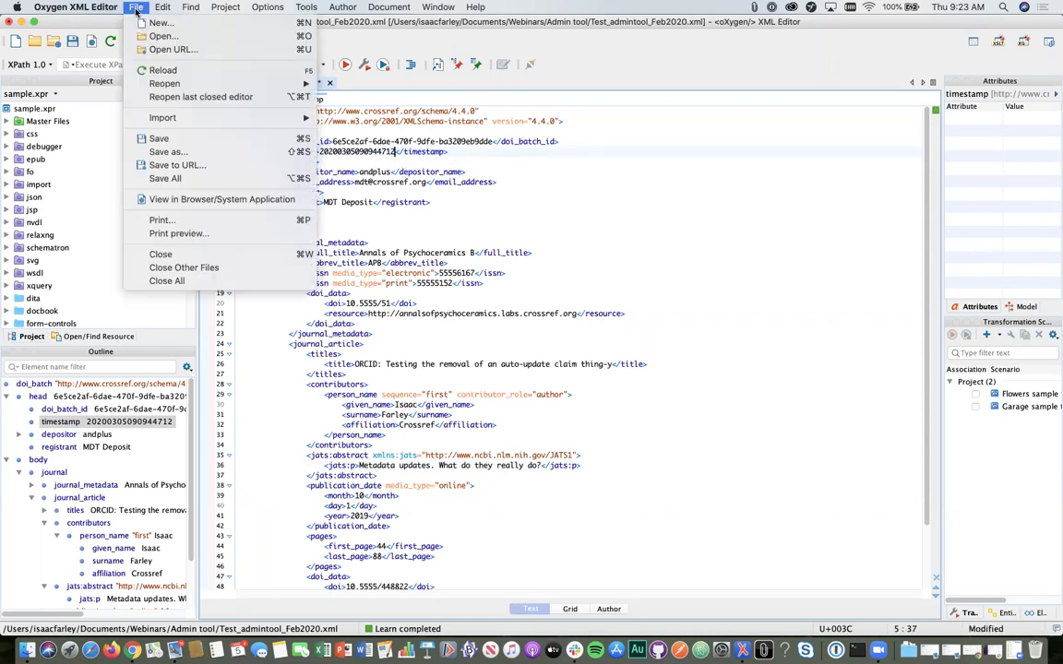
{"action": "left_click", "coordinate": [167, 138]}
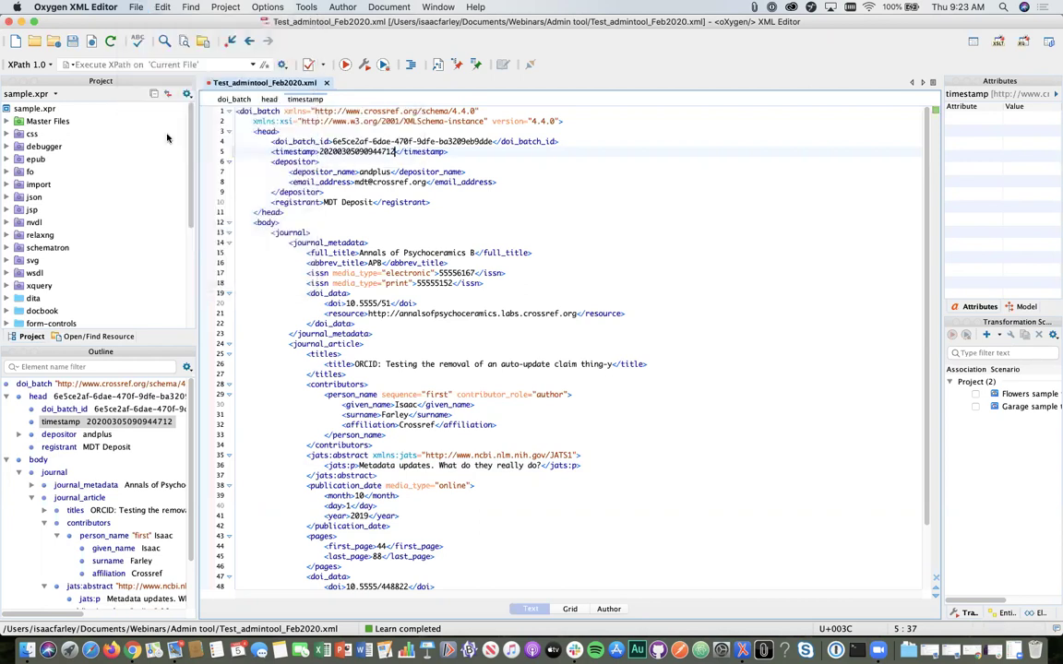
{"action": "left_click", "coordinate": [22, 24]}
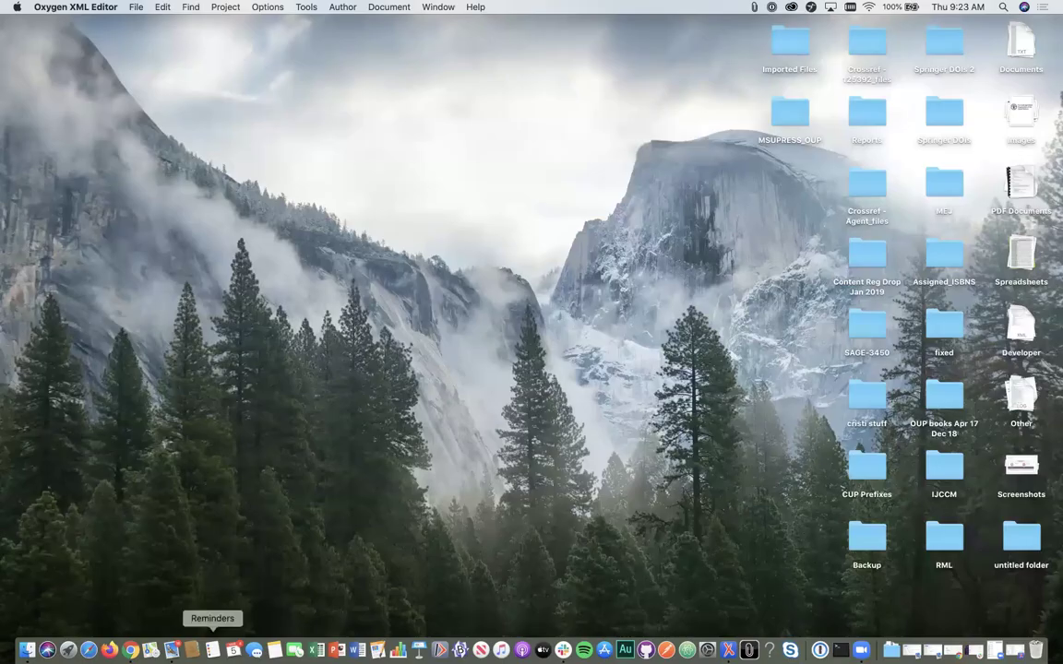
{"action": "left_click", "coordinate": [131, 649]}
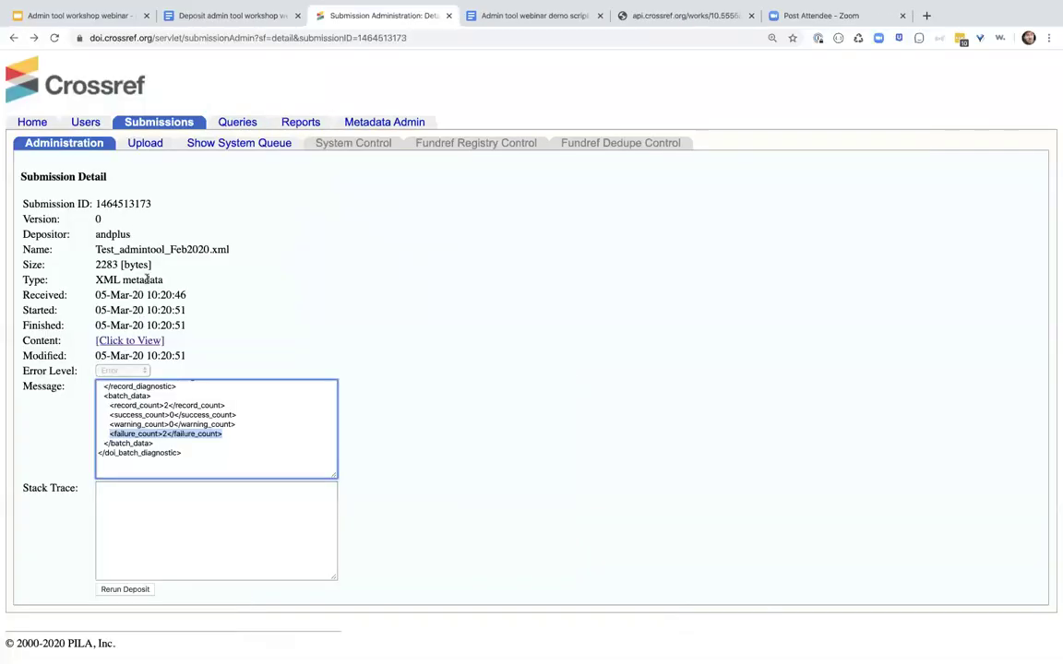
Re-upload the edited Test_admintool_Feb2020.xml as a metadata deposit and check the refreshed system queue
{"action": "left_click", "coordinate": [143, 146]}
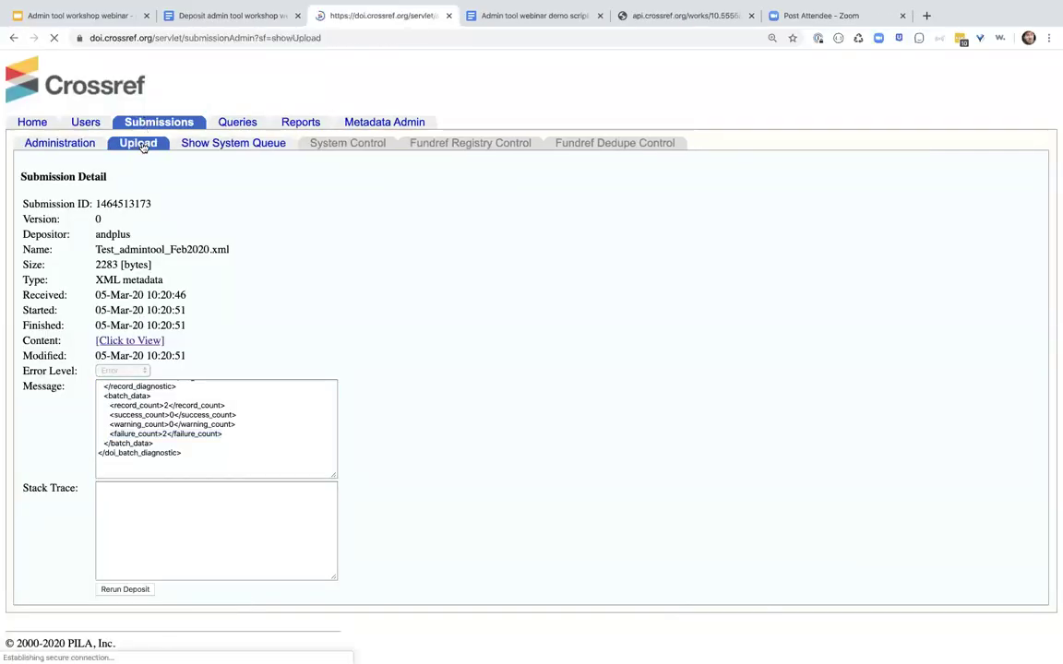
{"action": "left_click", "coordinate": [130, 221]}
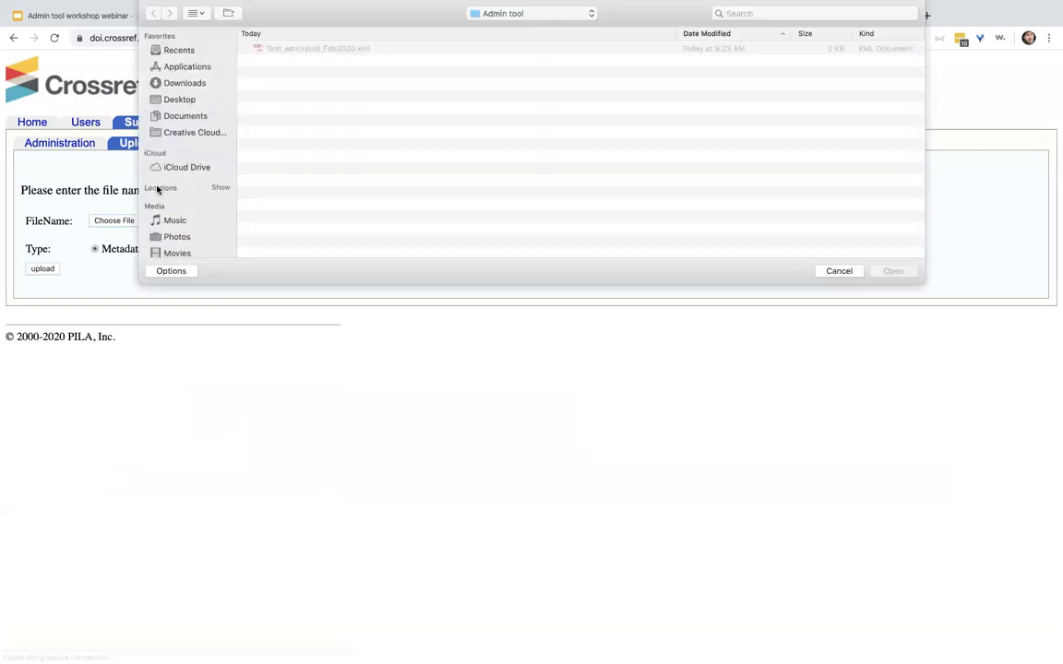
{"action": "left_click", "coordinate": [287, 47]}
{"action": "left_click", "coordinate": [893, 271]}
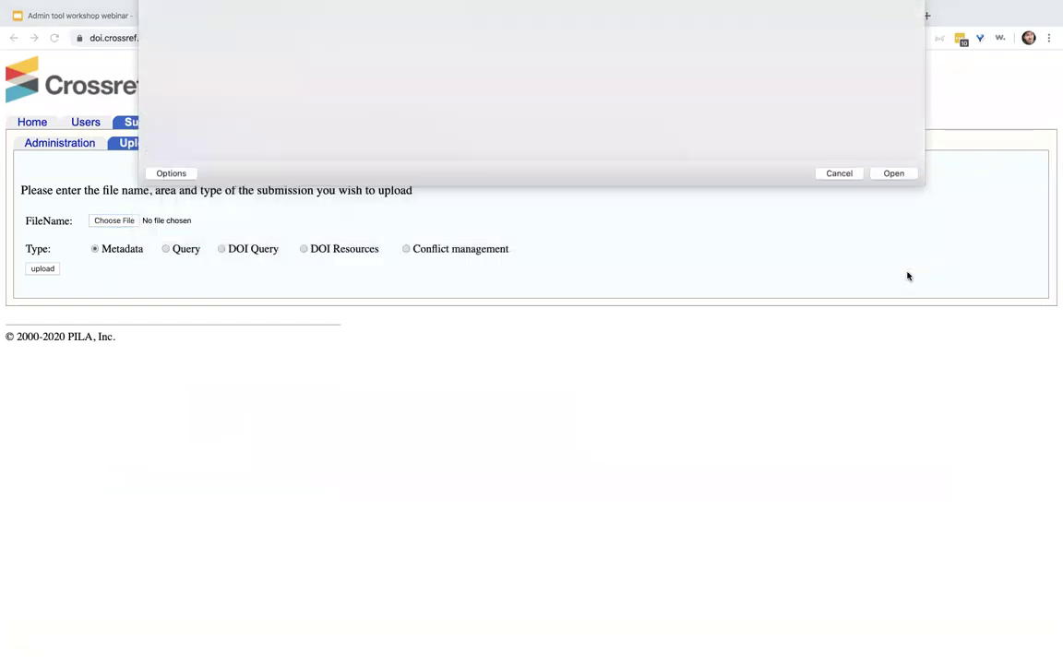
{"action": "left_click", "coordinate": [46, 270]}
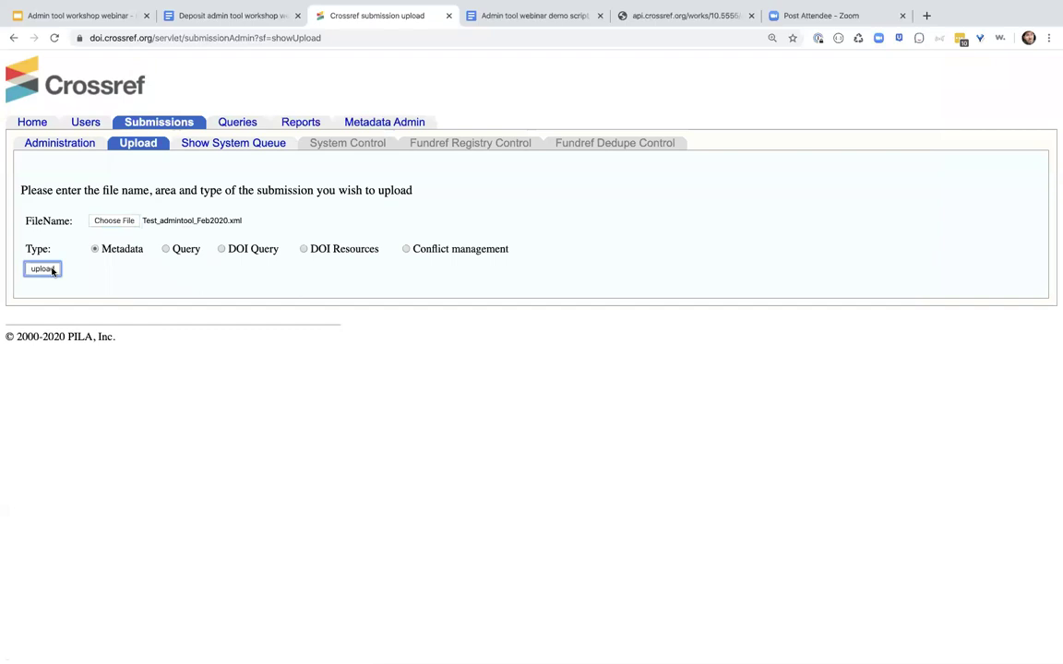
{"action": "left_click", "coordinate": [235, 144]}
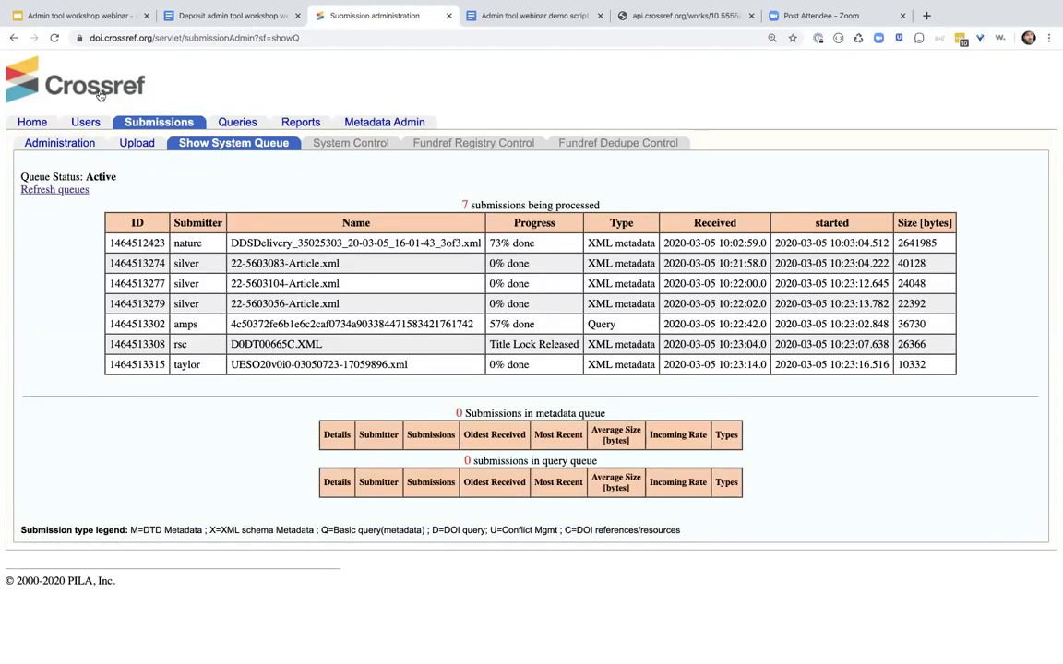
{"action": "left_click", "coordinate": [54, 39]}
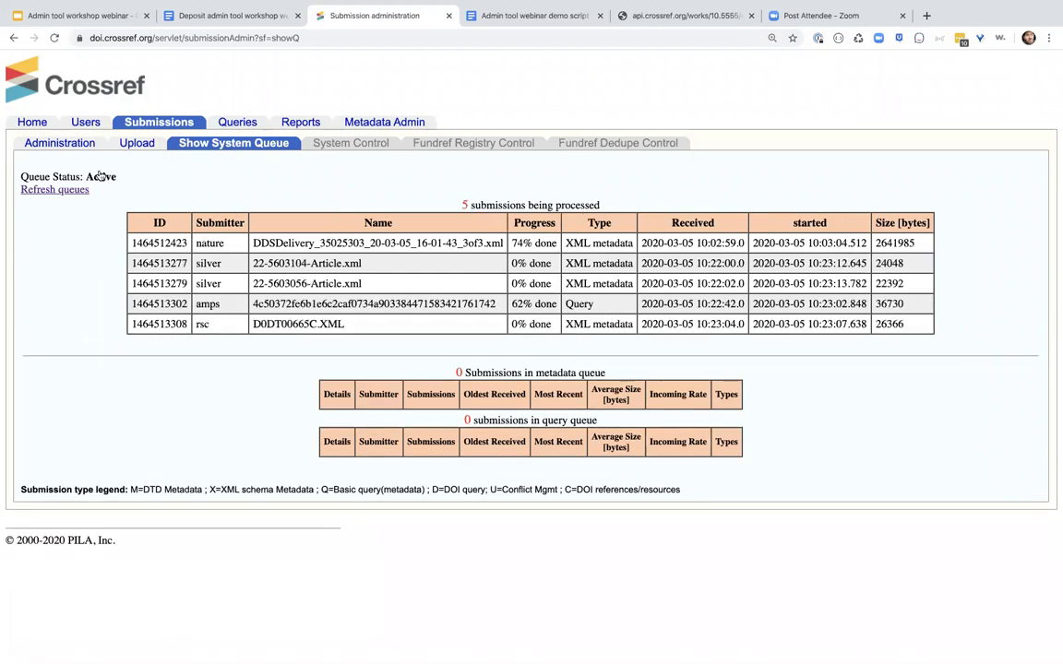
{"action": "left_click", "coordinate": [51, 143]}
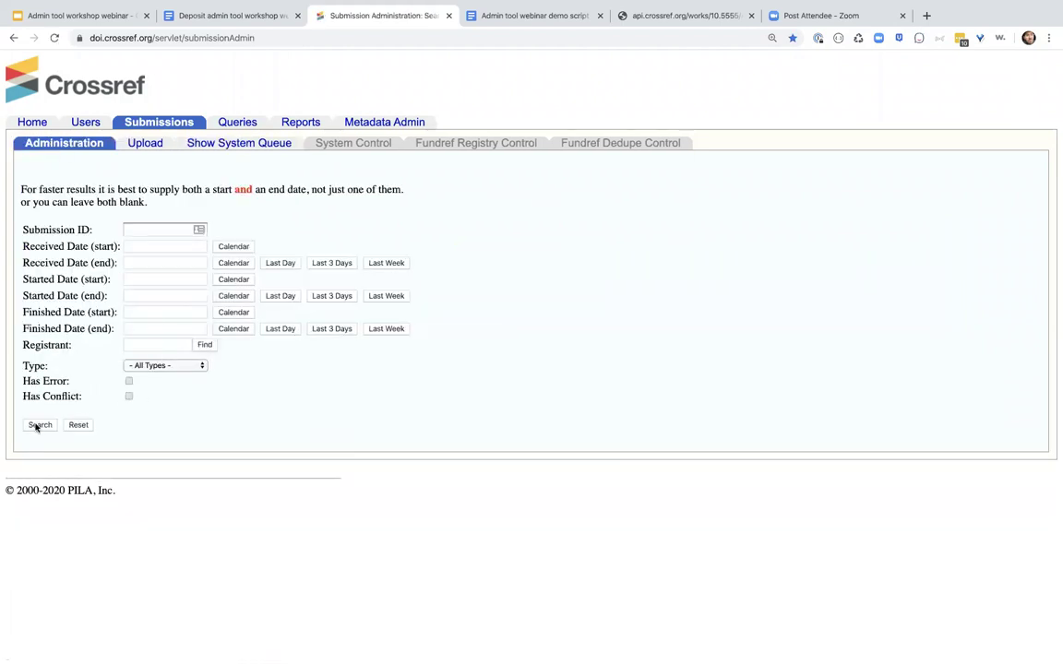
{"action": "left_click", "coordinate": [274, 265]}
{"action": "left_click", "coordinate": [41, 426]}
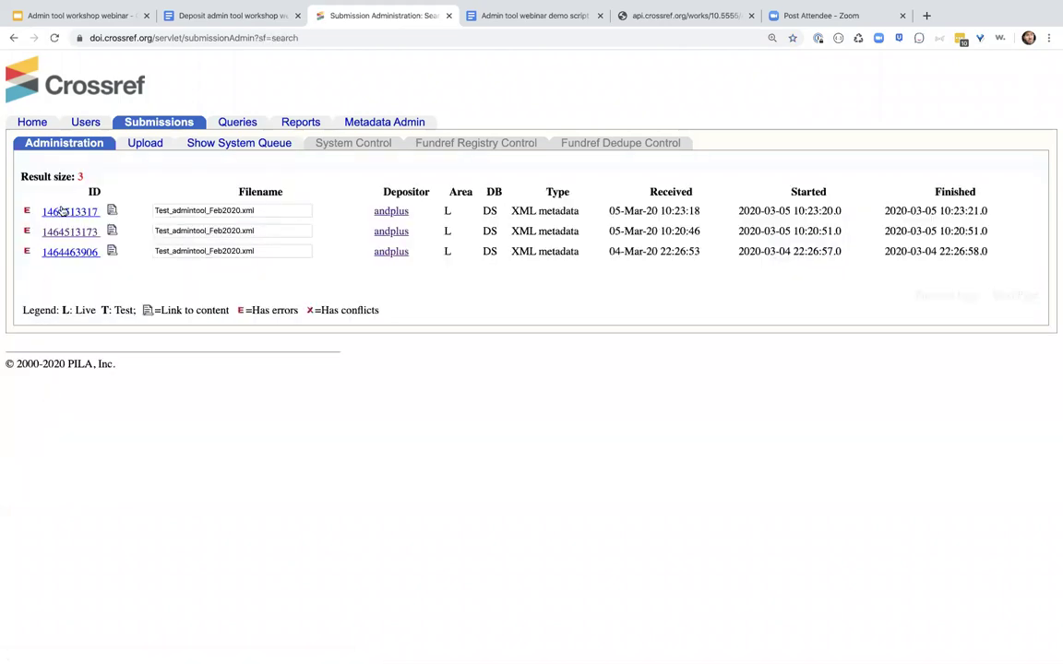
{"action": "left_click", "coordinate": [63, 212]}
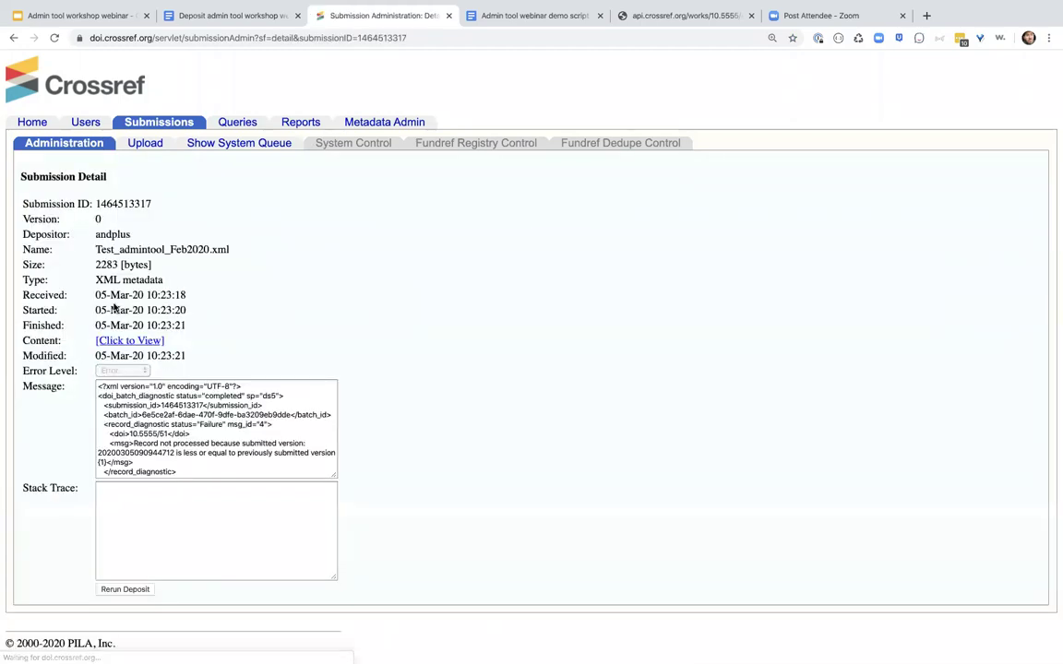
Review the failed DOI 10.5555/51 in the message and copy the successfully updated DOI 10.5555/448822
{"action": "scroll", "coordinate": [194, 450], "scroll_direction": "down", "scroll_amount": 3}
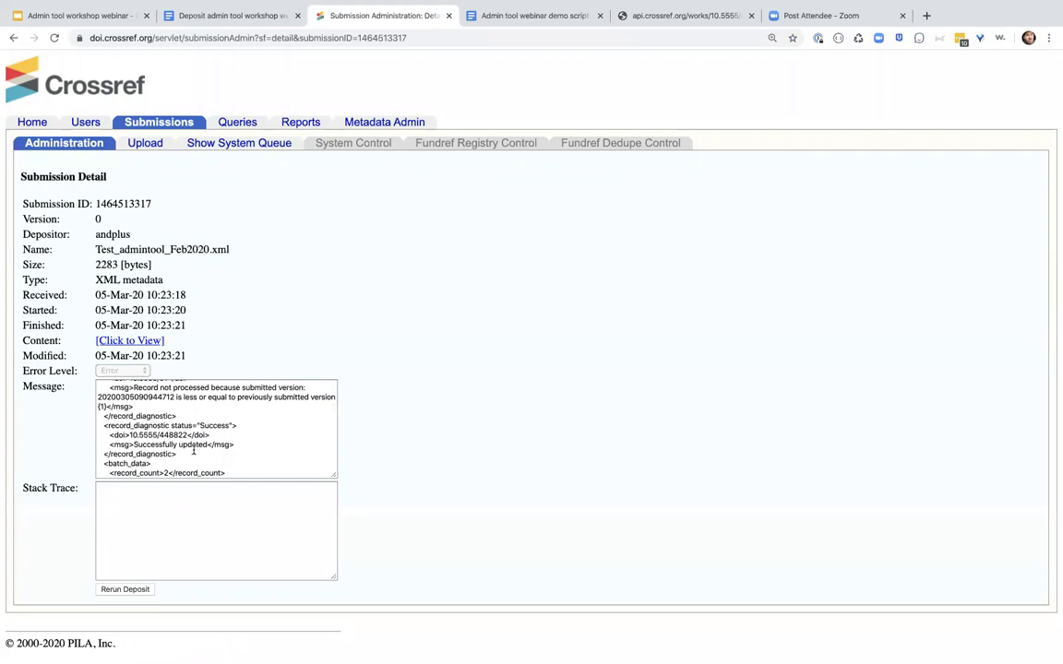
{"action": "scroll", "coordinate": [194, 450], "scroll_direction": "down", "scroll_amount": 3}
{"action": "scroll", "coordinate": [194, 452], "scroll_direction": "up", "scroll_amount": 2}
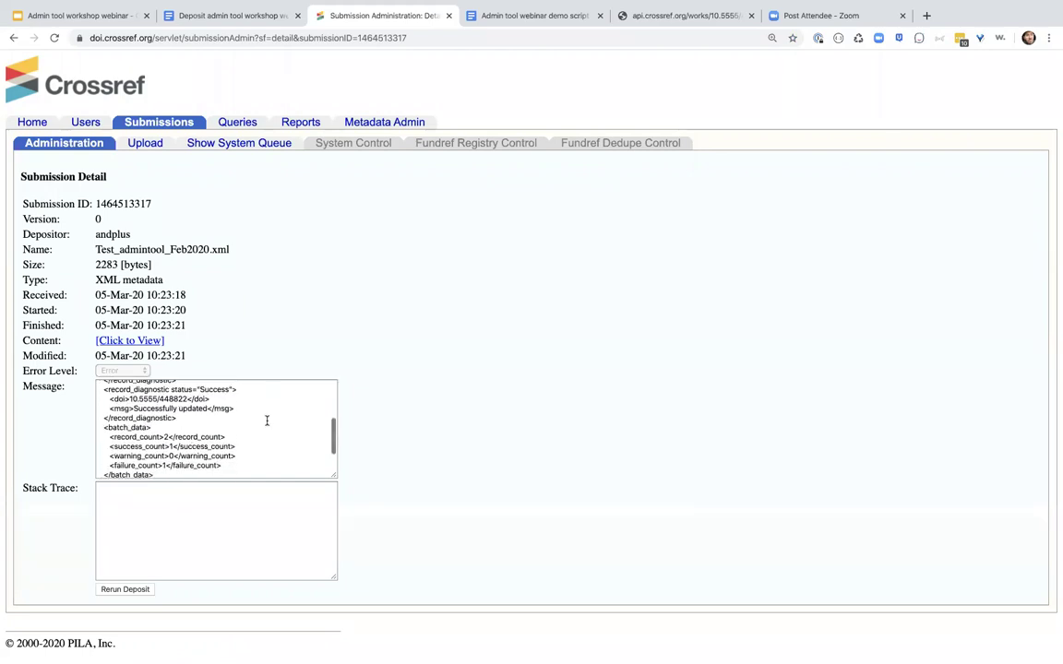
{"action": "scroll", "coordinate": [267, 420], "scroll_direction": "up", "scroll_amount": 3}
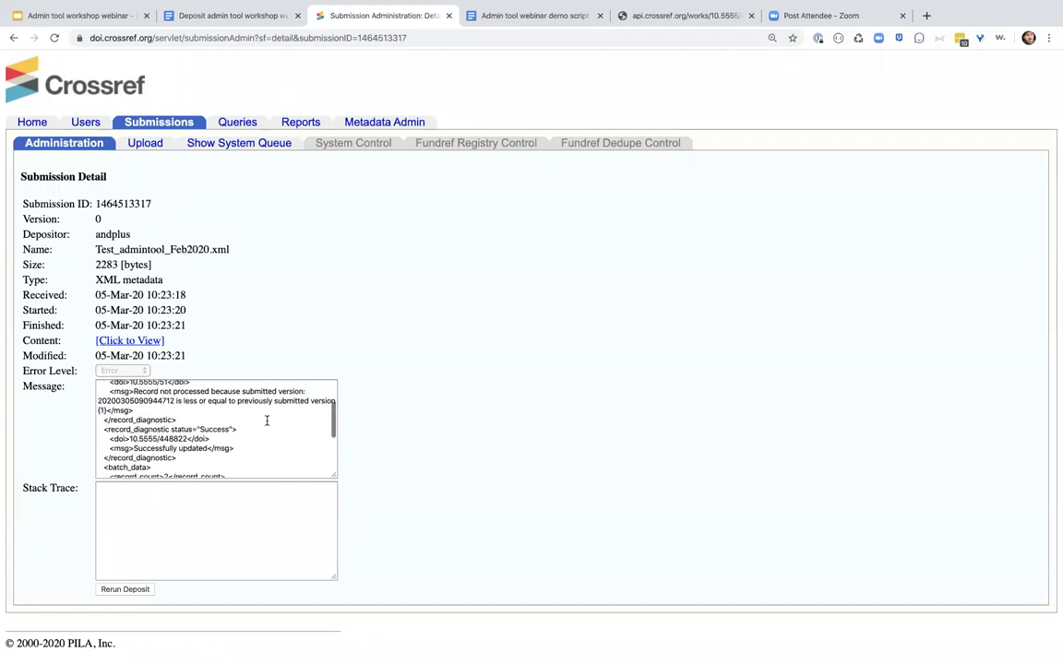
{"action": "scroll", "coordinate": [266, 421], "scroll_direction": "up", "scroll_amount": 3}
{"action": "left_click_drag", "start_coordinate": [168, 407], "coordinate": [130, 403]}
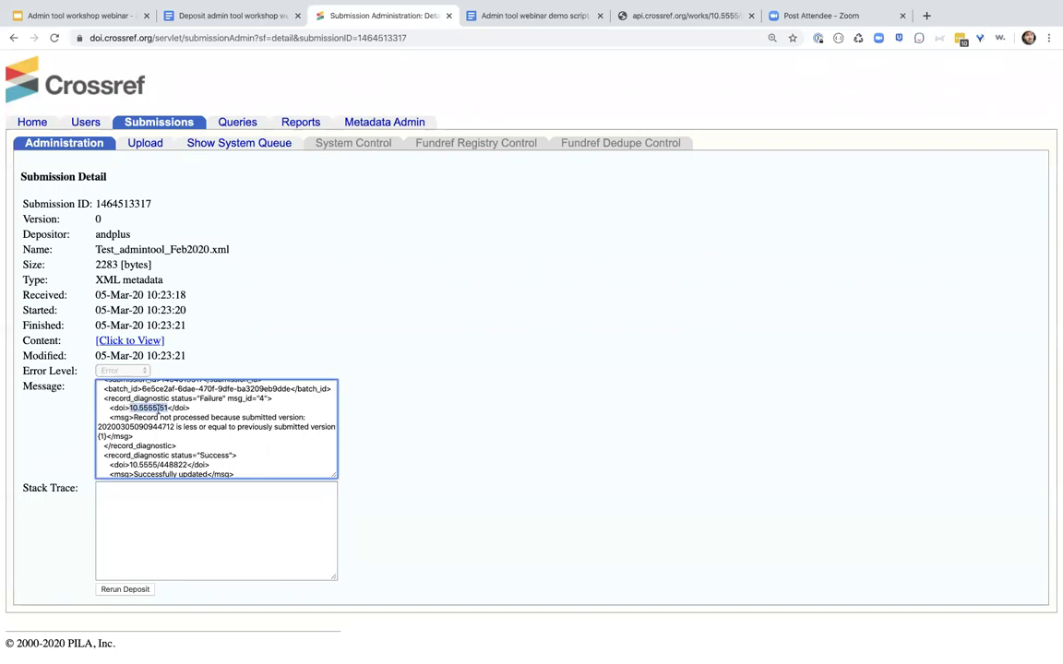
{"action": "scroll", "coordinate": [197, 427], "scroll_direction": "down", "scroll_amount": 3}
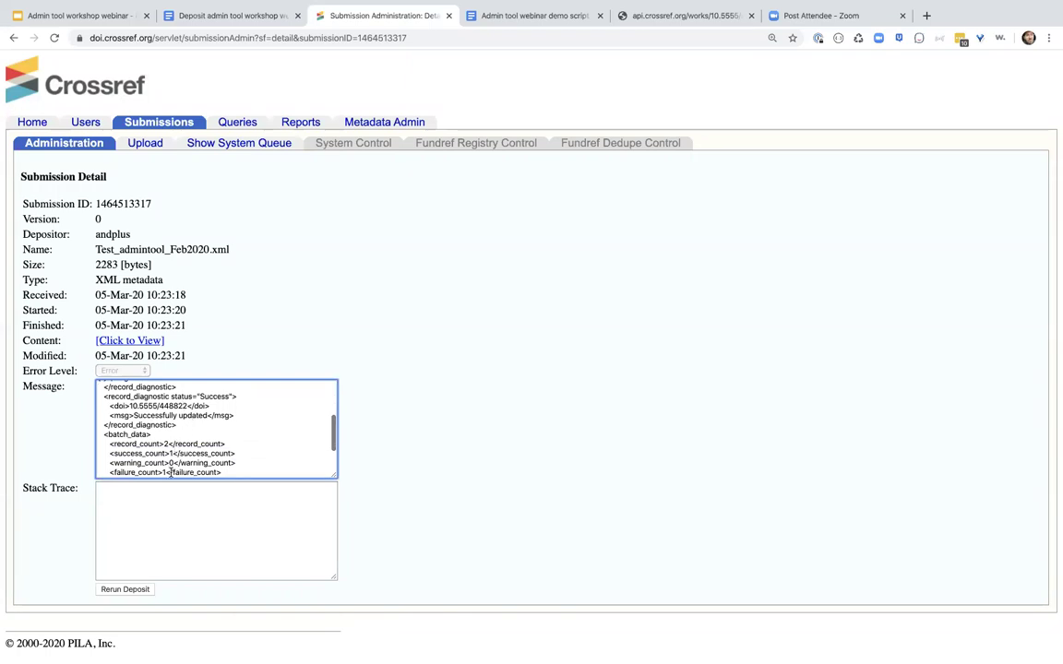
{"action": "left_click_drag", "start_coordinate": [187, 405], "coordinate": [131, 405]}
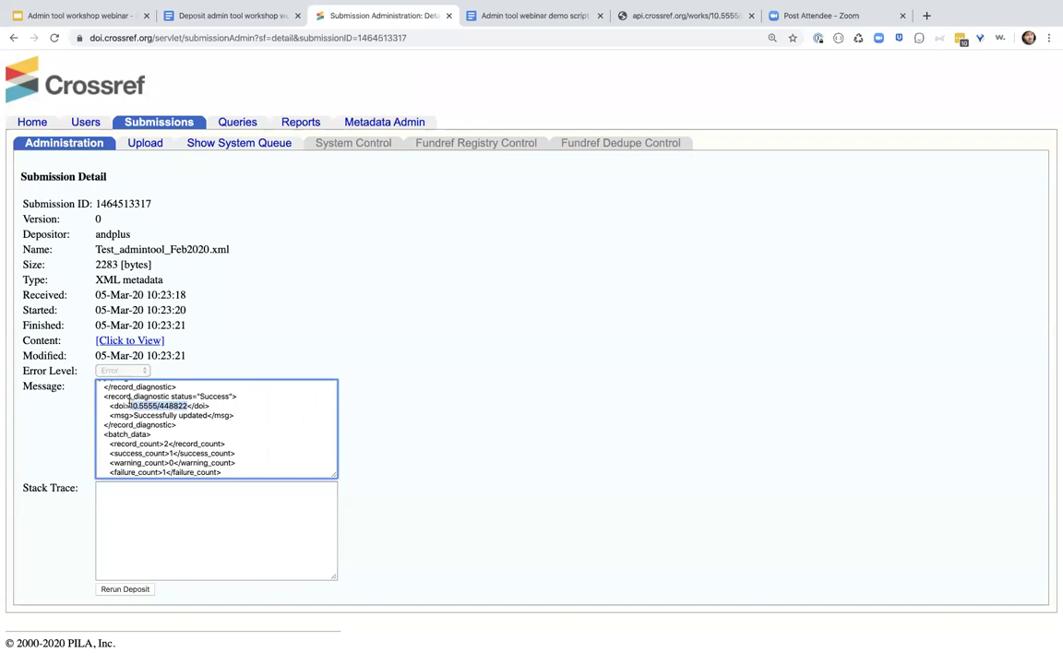
{"action": "mouse_move", "coordinate": [130, 404]}
{"action": "left_mouse_down"}
{"action": "mouse_move", "coordinate": [184, 406]}
{"action": "mouse_move", "coordinate": [129, 405]}
{"action": "left_mouse_up"}
{"action": "left_click", "coordinate": [302, 123]}
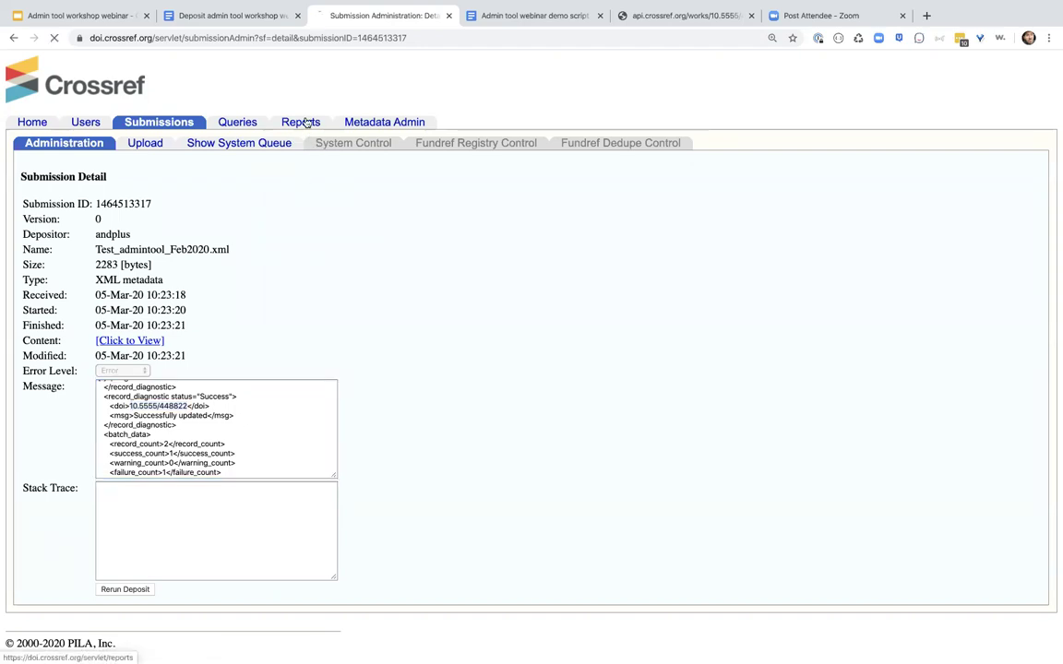
Show the DOI history for 10.5555/448822 and open its most recent submission from the five events
{"action": "left_click", "coordinate": [179, 193]}
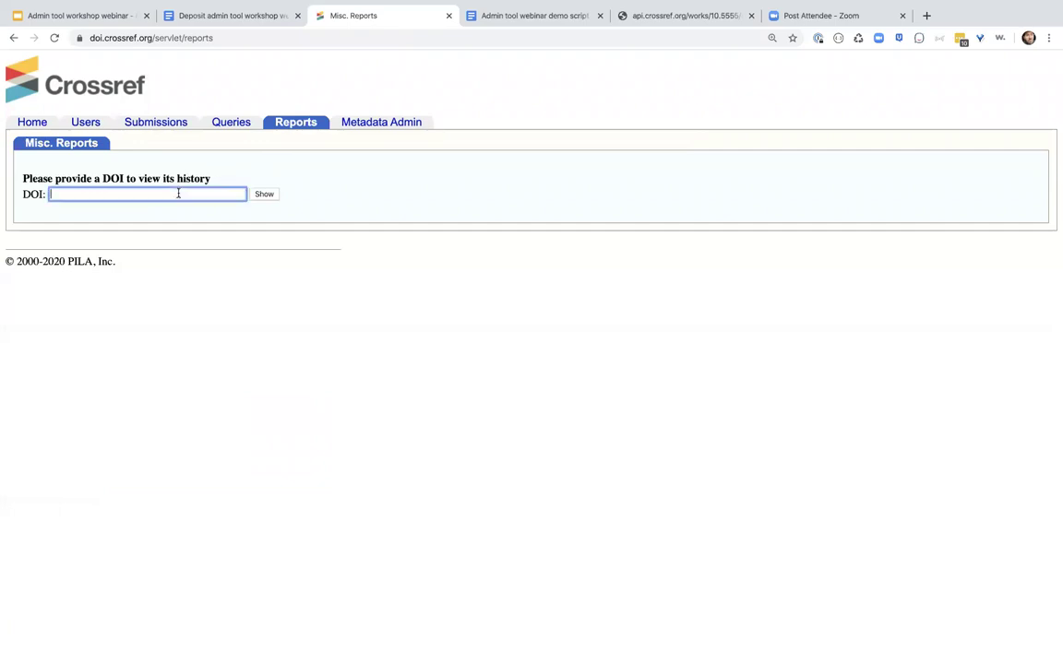
{"action": "type", "text": "10.5555/448822"}
{"action": "left_click", "coordinate": [264, 194]}
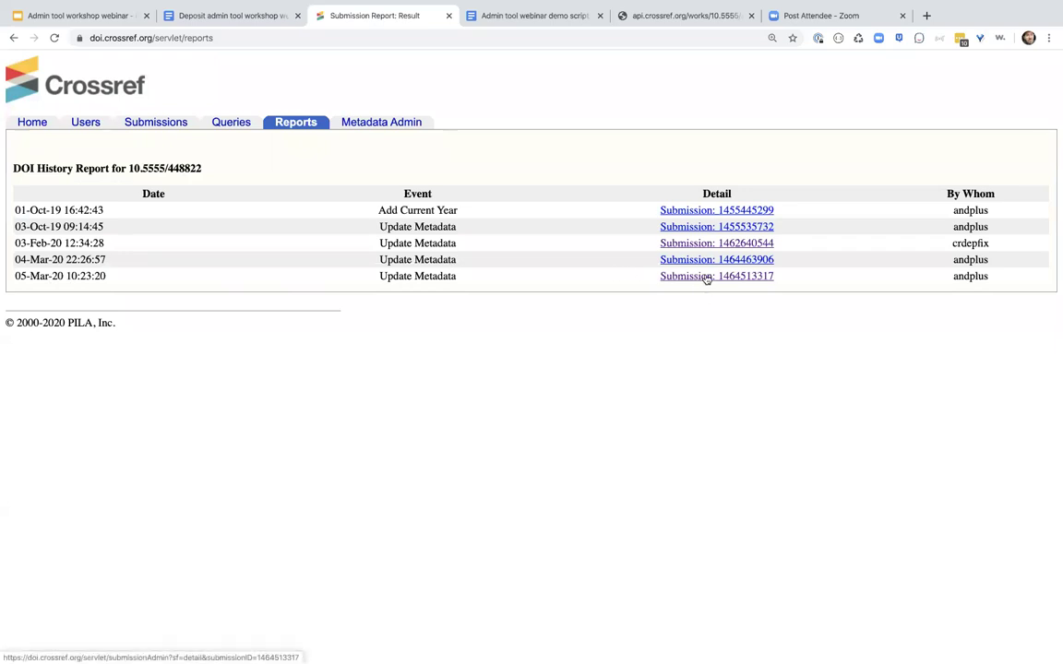
{"action": "left_click", "coordinate": [712, 277]}
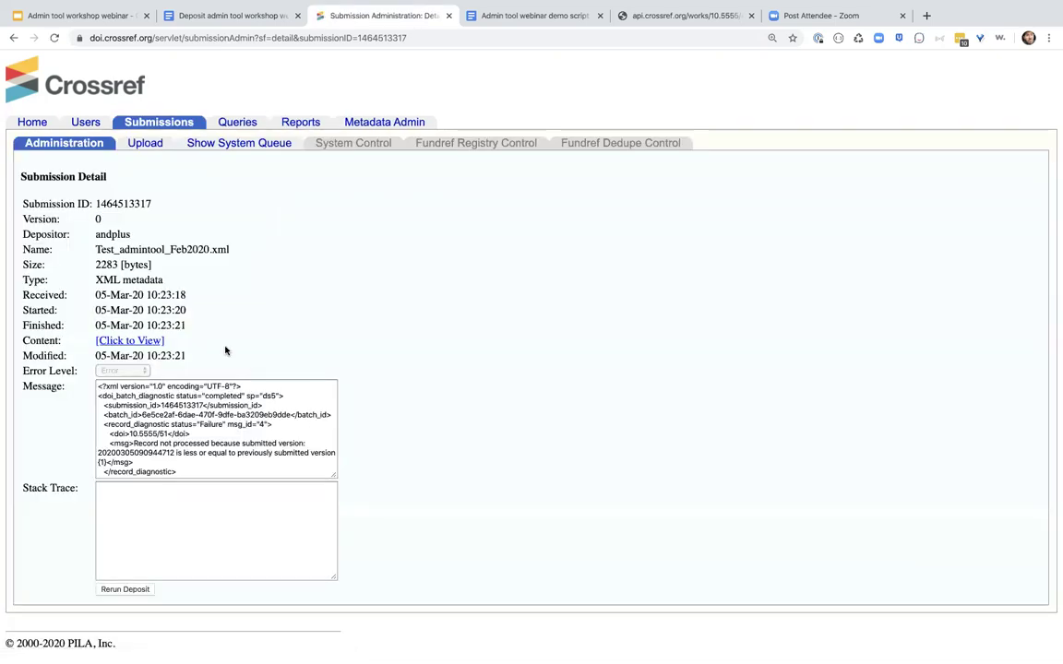
{"action": "left_click", "coordinate": [135, 341]}
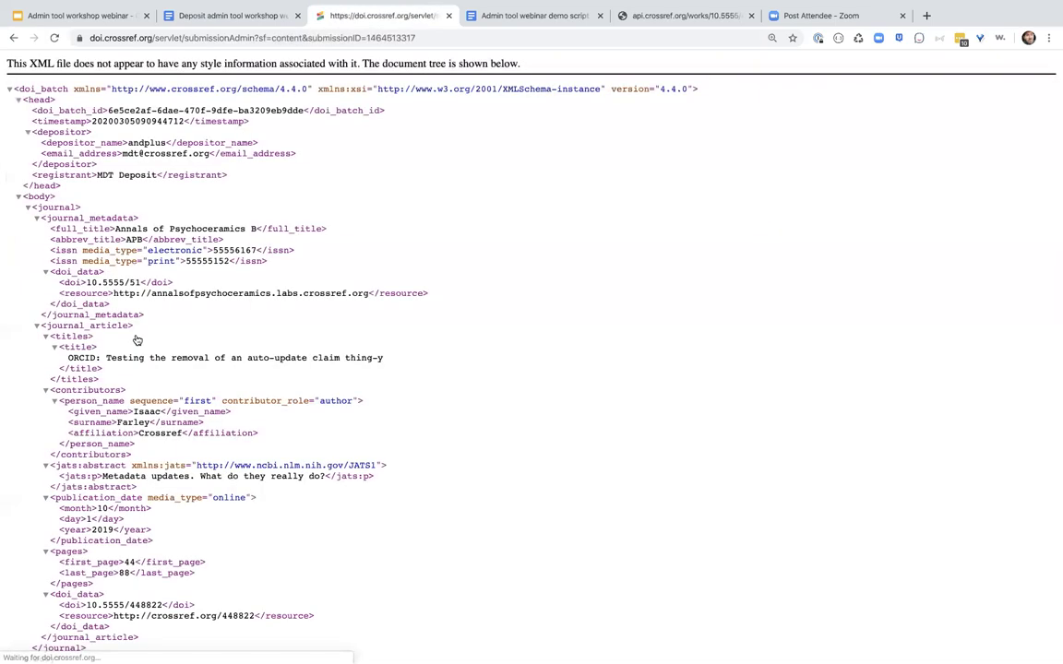
{"action": "scroll", "coordinate": [232, 382], "scroll_direction": "down", "scroll_amount": 1}
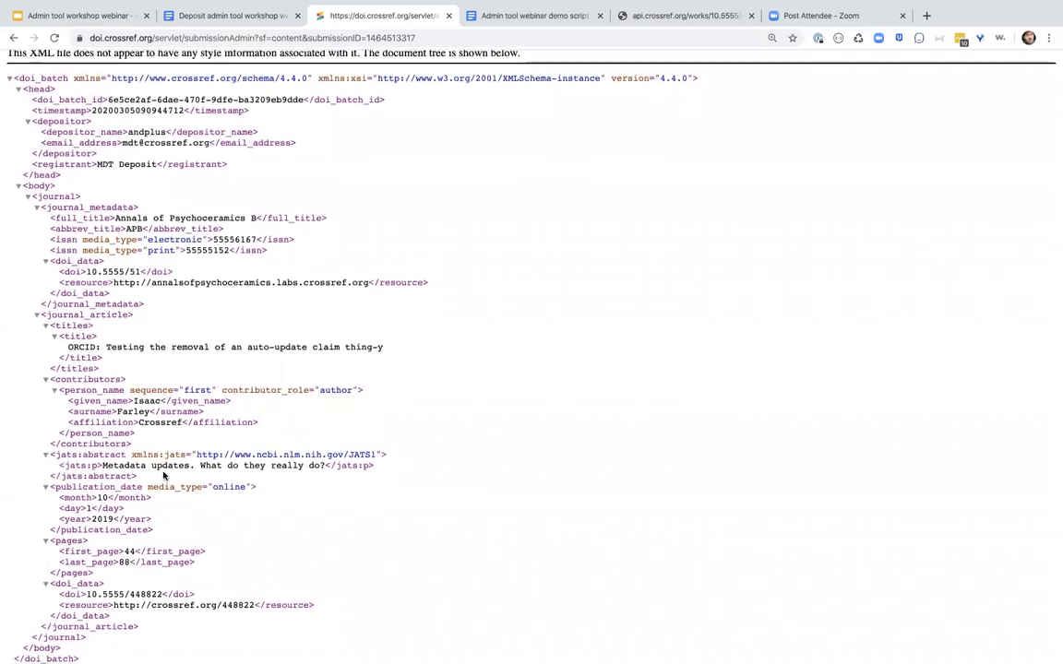
{"action": "left_click_drag", "start_coordinate": [325, 465], "coordinate": [100, 466]}
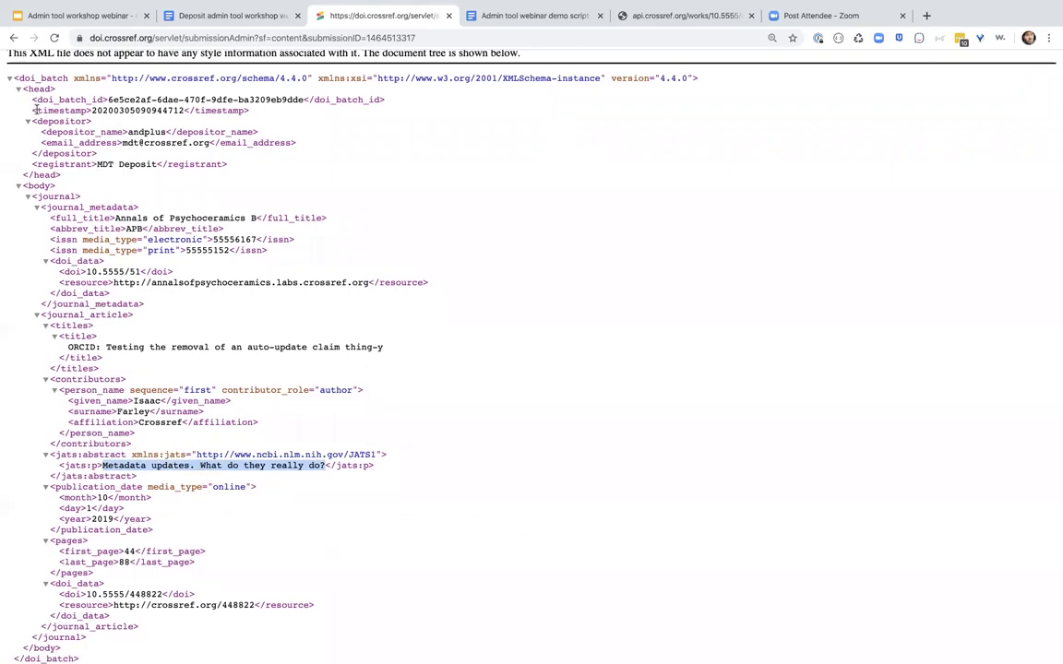
{"action": "left_click", "coordinate": [14, 41]}
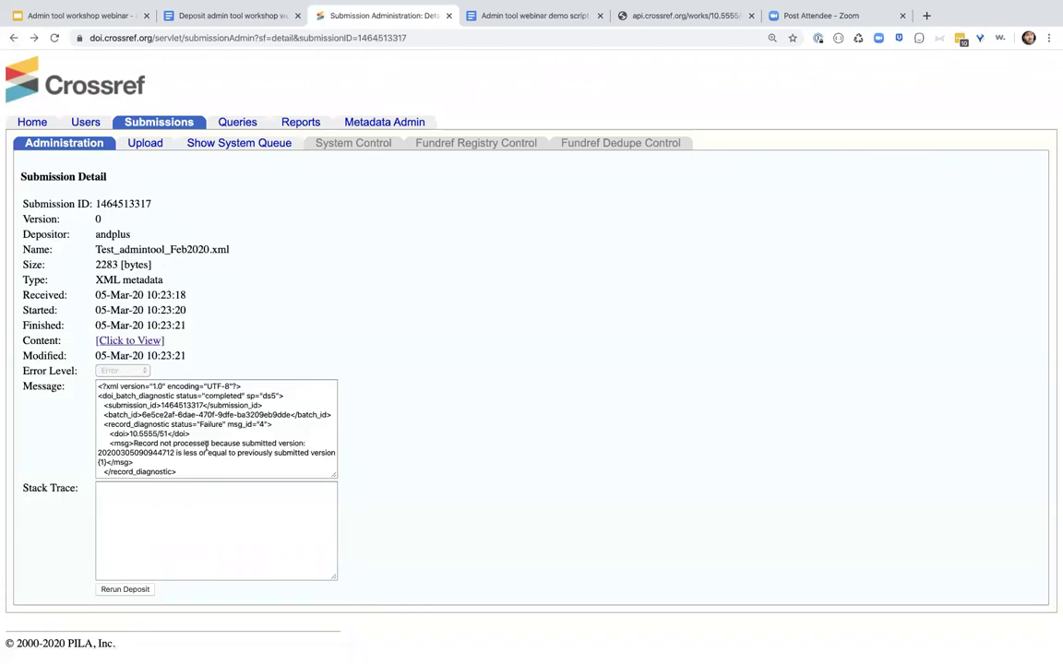
{"action": "scroll", "coordinate": [207, 445], "scroll_direction": "down", "scroll_amount": 3}
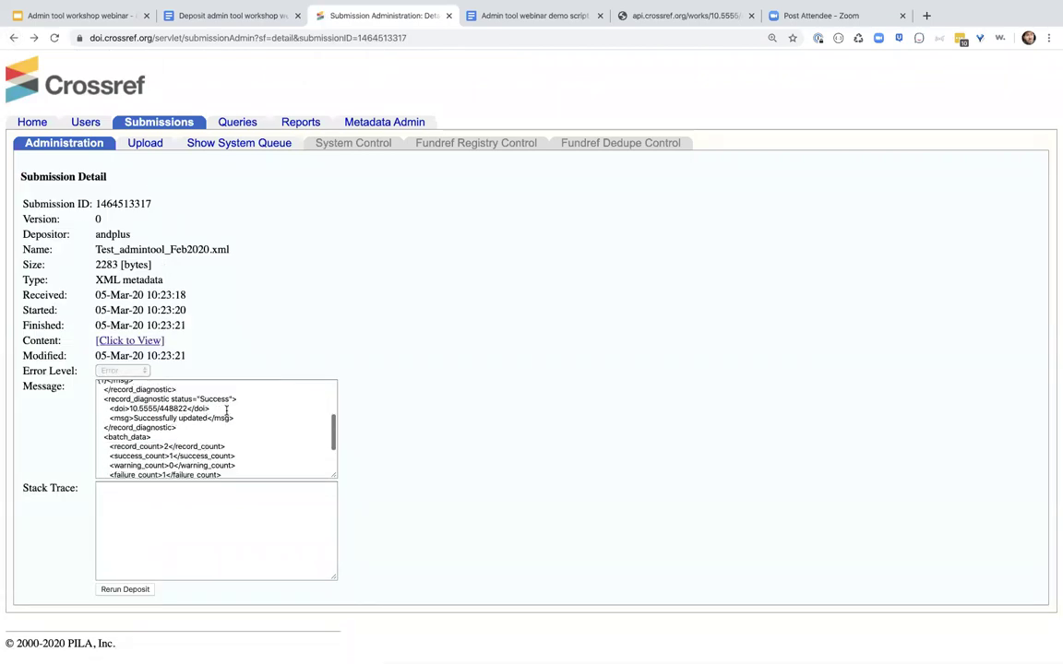
{"action": "left_click_drag", "start_coordinate": [233, 418], "coordinate": [107, 409]}
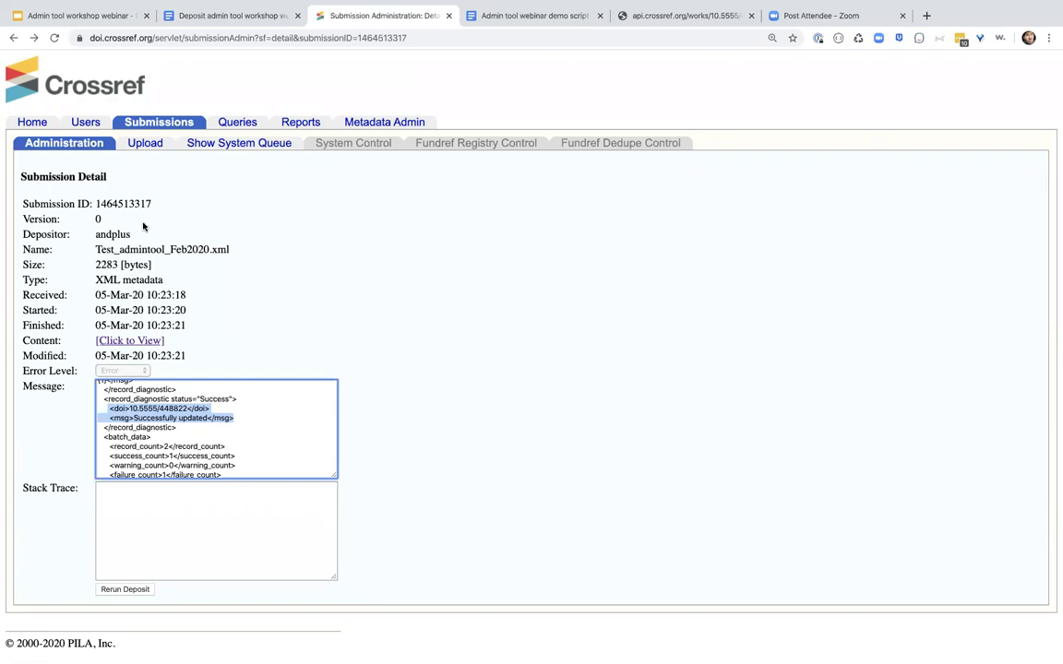
{"action": "left_click", "coordinate": [66, 147]}
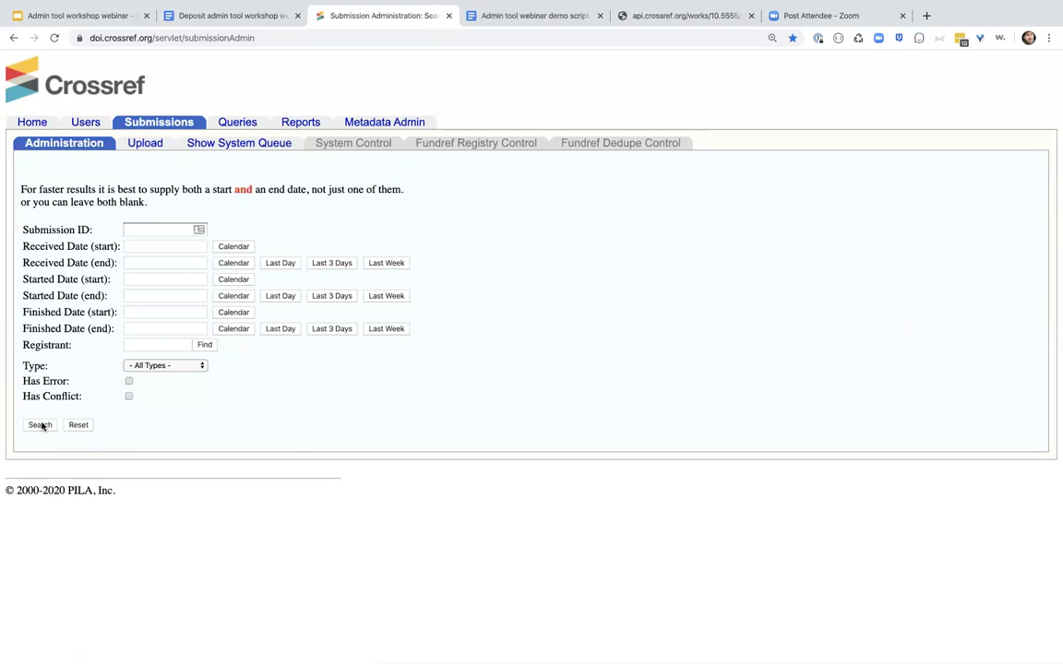
{"action": "left_click", "coordinate": [40, 425]}
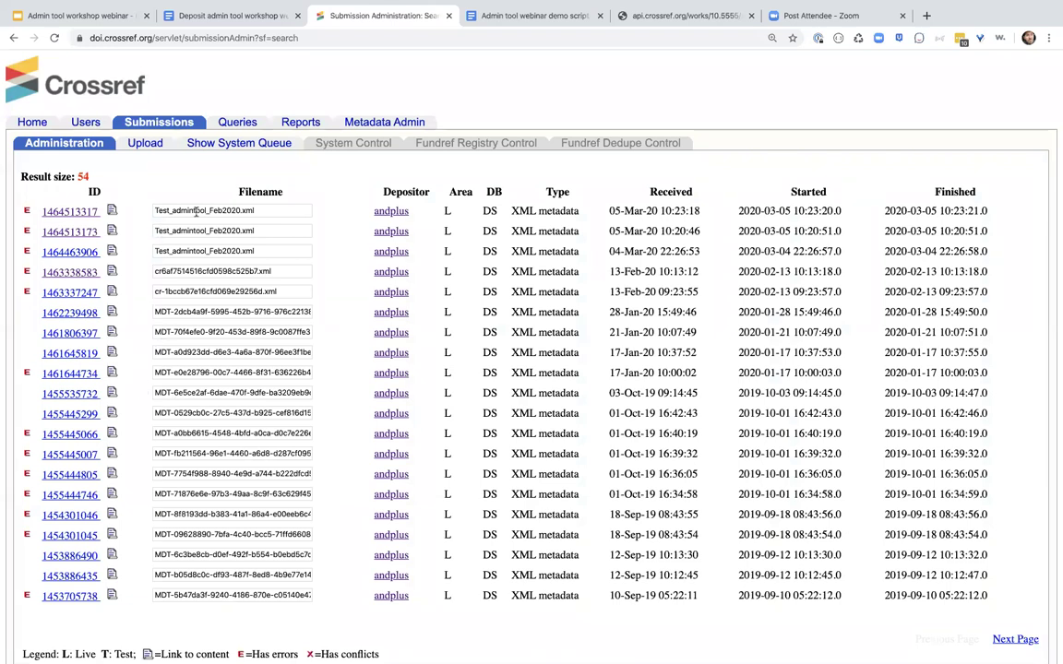
{"action": "left_click_drag", "start_coordinate": [267, 211], "coordinate": [149, 211]}
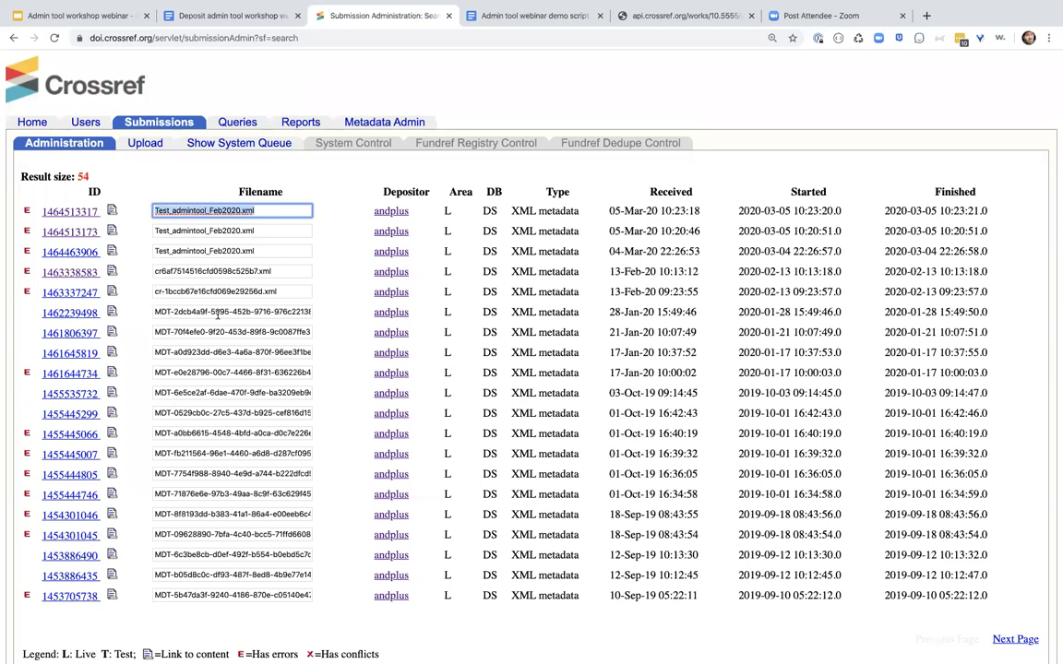
{"action": "double_click", "coordinate": [218, 312]}
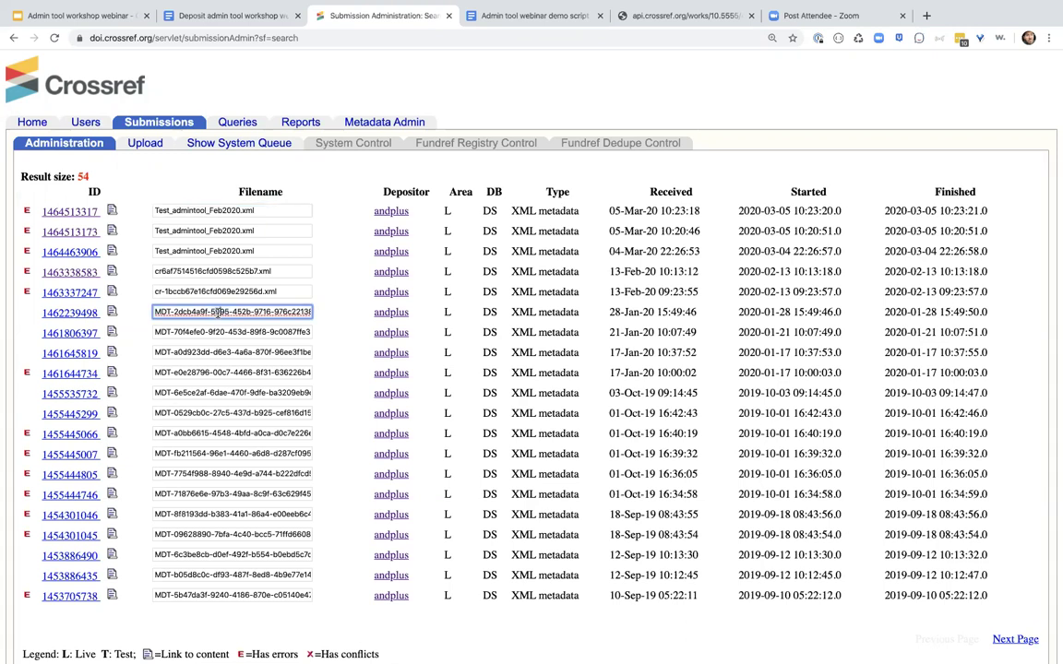
{"action": "triple_click", "coordinate": [153, 313]}
{"action": "left_click", "coordinate": [82, 315]}
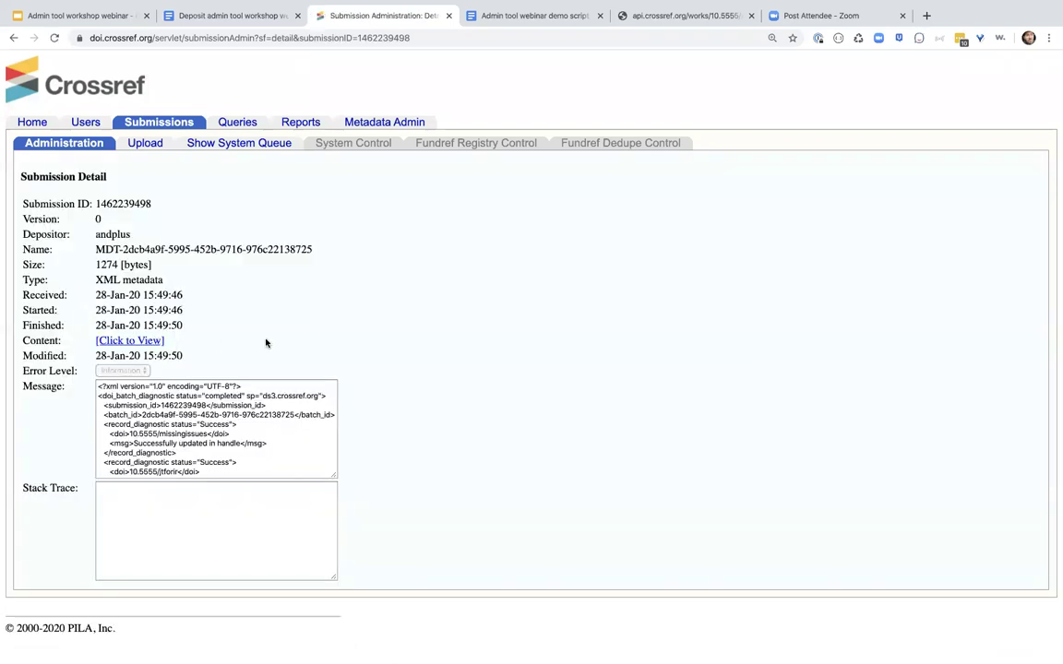
Review the Missing Issue Testing article's deposited XML, highlighting its depositor and registrant lines, then return
{"action": "left_click", "coordinate": [131, 341]}
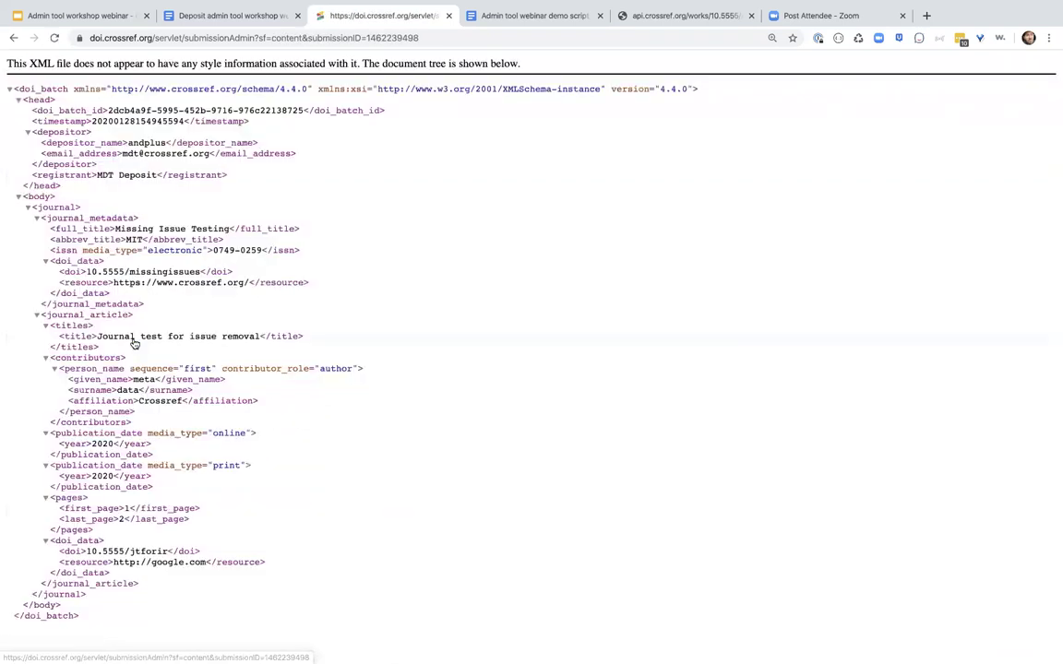
{"action": "left_click_drag", "start_coordinate": [232, 175], "coordinate": [37, 155]}
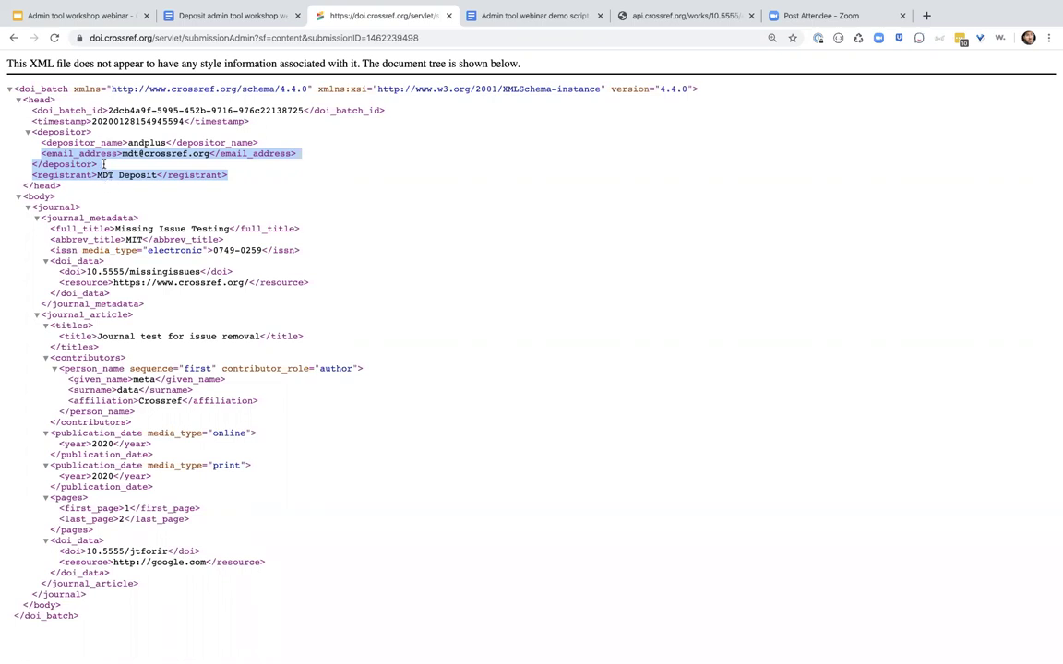
{"action": "left_click", "coordinate": [14, 38]}
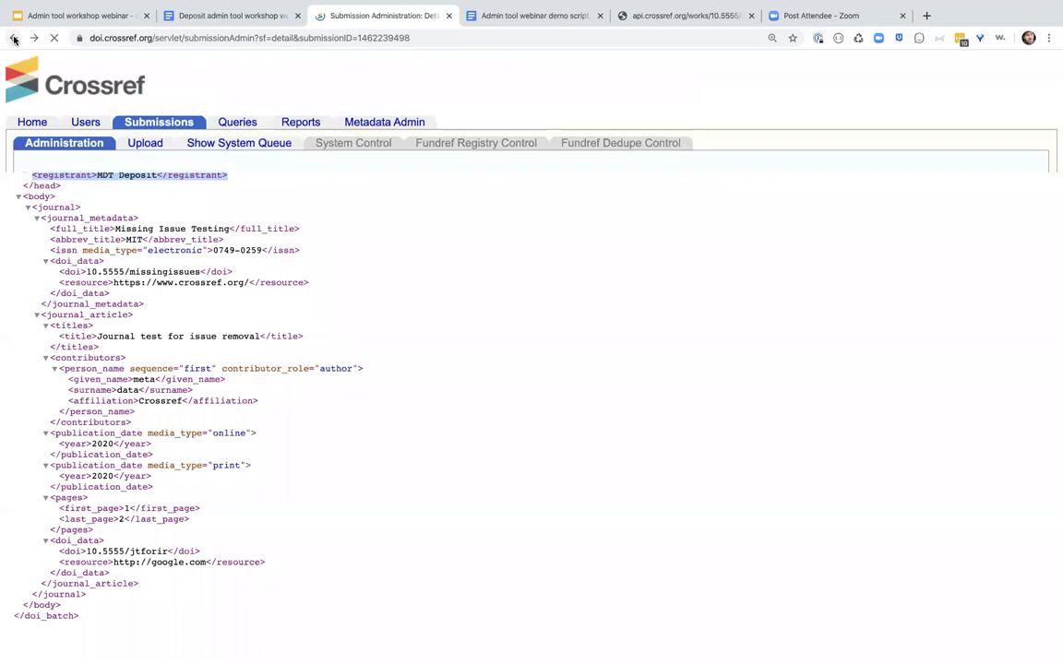
Inspect the Obese Cat Care book deposit's XML, highlighting the WEB-FORM registrant line
{"action": "left_click", "coordinate": [14, 38]}
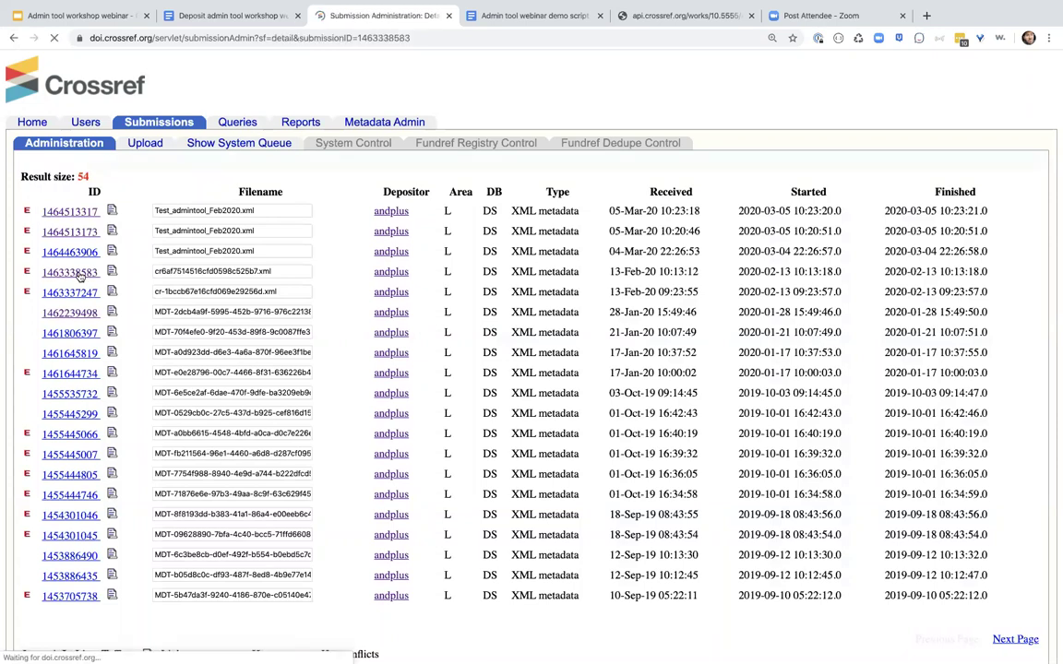
{"action": "left_click", "coordinate": [129, 341]}
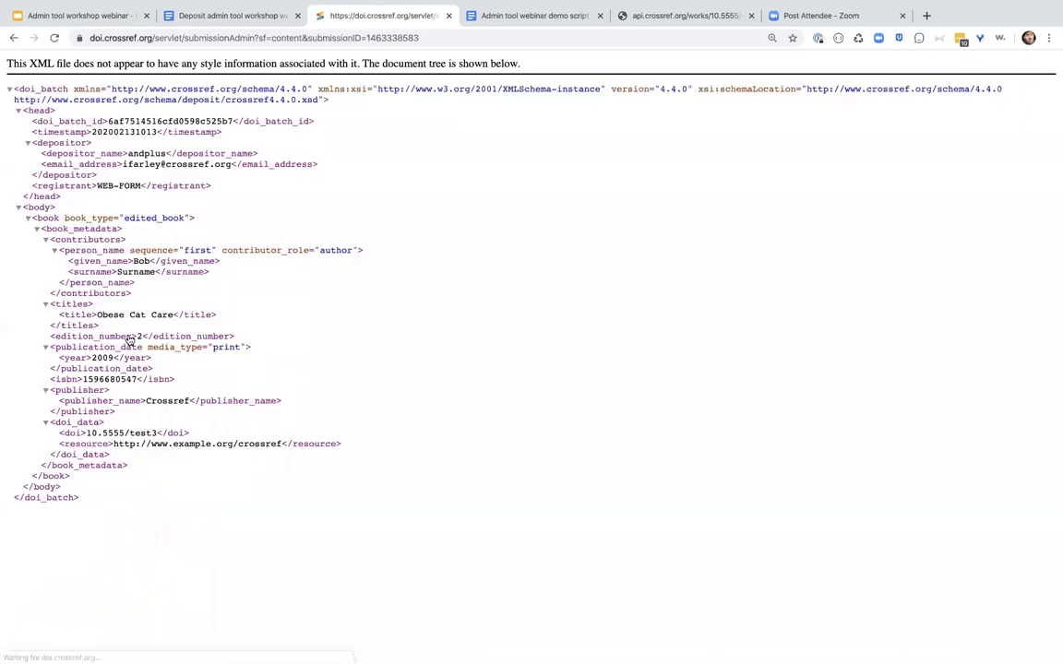
{"action": "left_click_drag", "start_coordinate": [211, 186], "coordinate": [31, 186]}
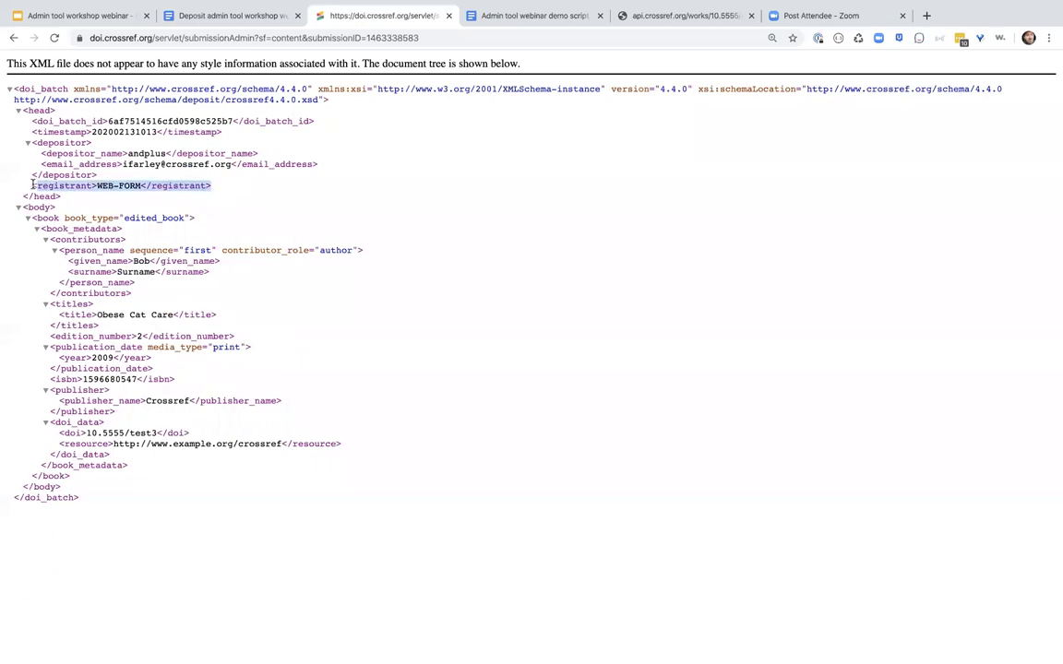
{"action": "left_click", "coordinate": [13, 39]}
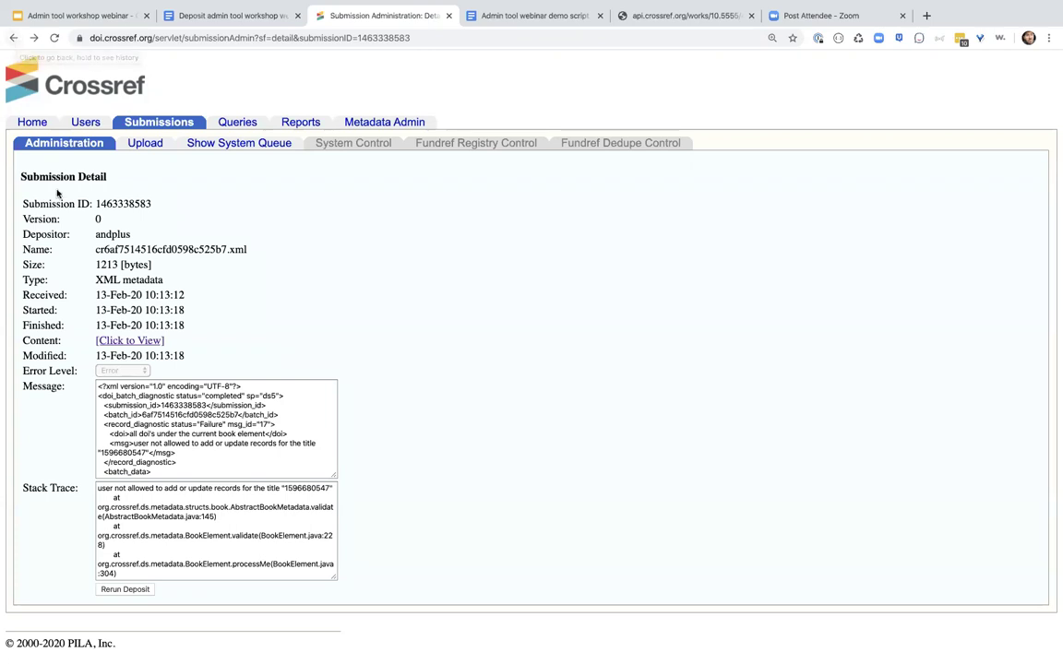
{"action": "left_click", "coordinate": [14, 38]}
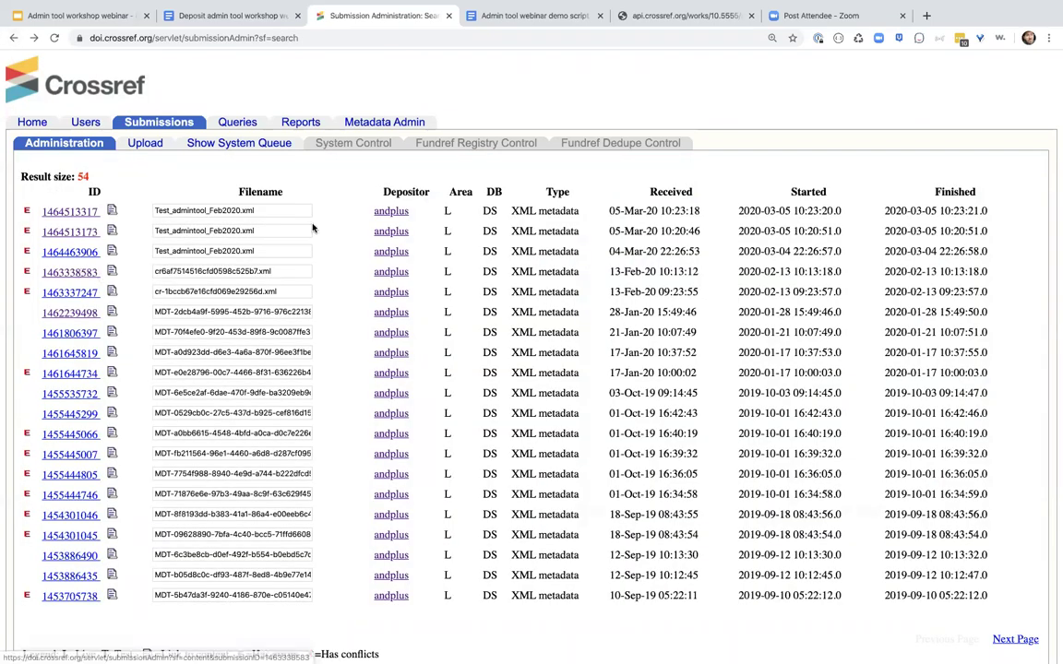
{"action": "scroll", "coordinate": [155, 415], "scroll_direction": "down", "scroll_amount": 1}
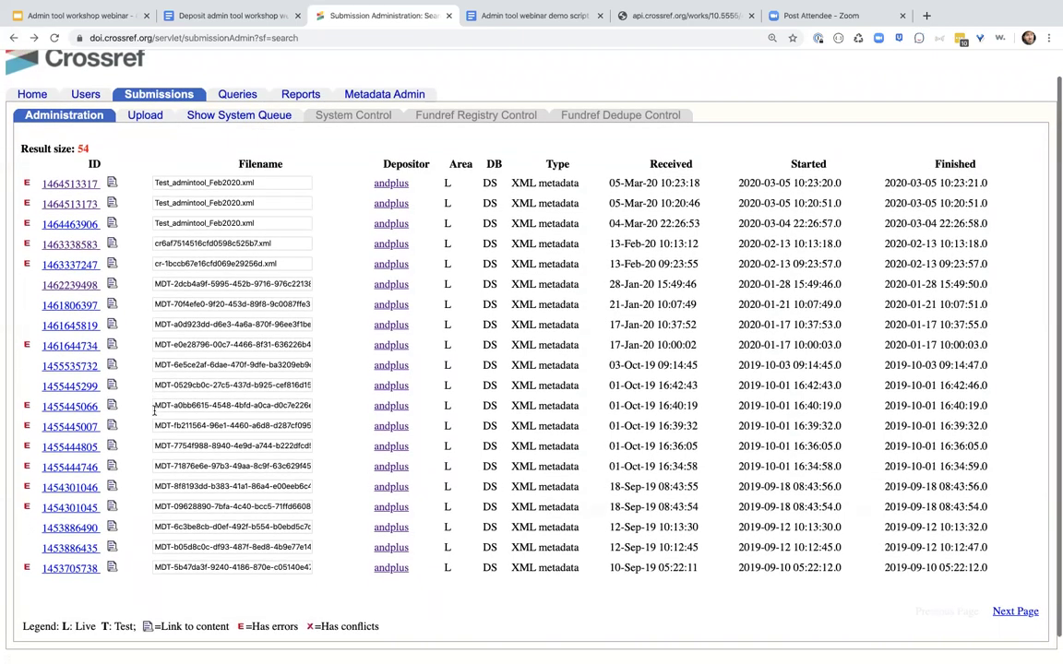
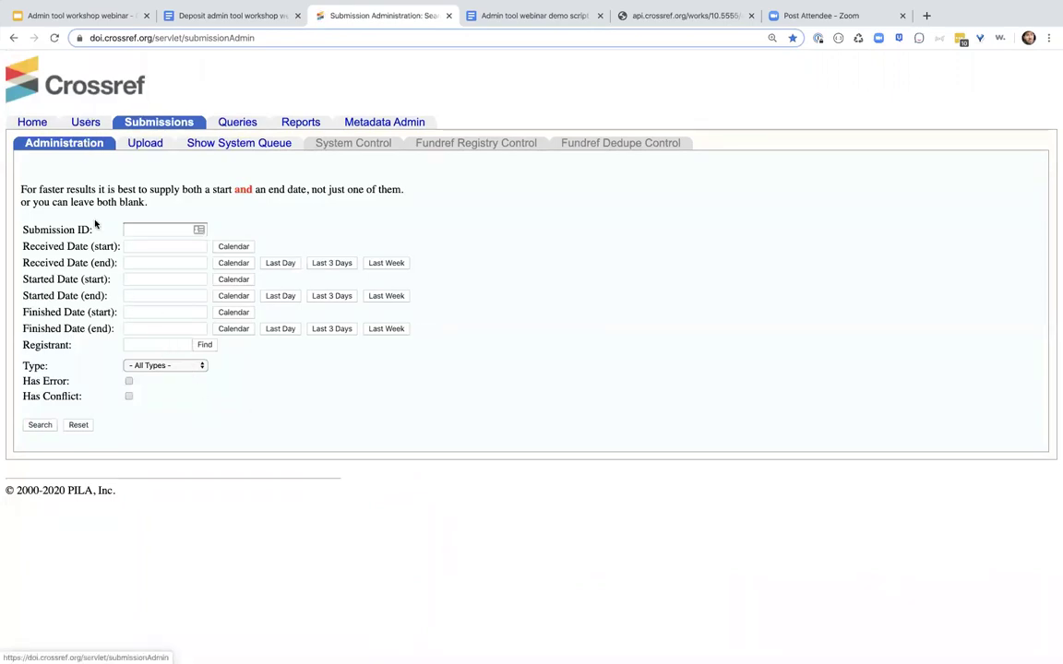
Search for submissions with errors received over the last three days
{"action": "left_click", "coordinate": [130, 380]}
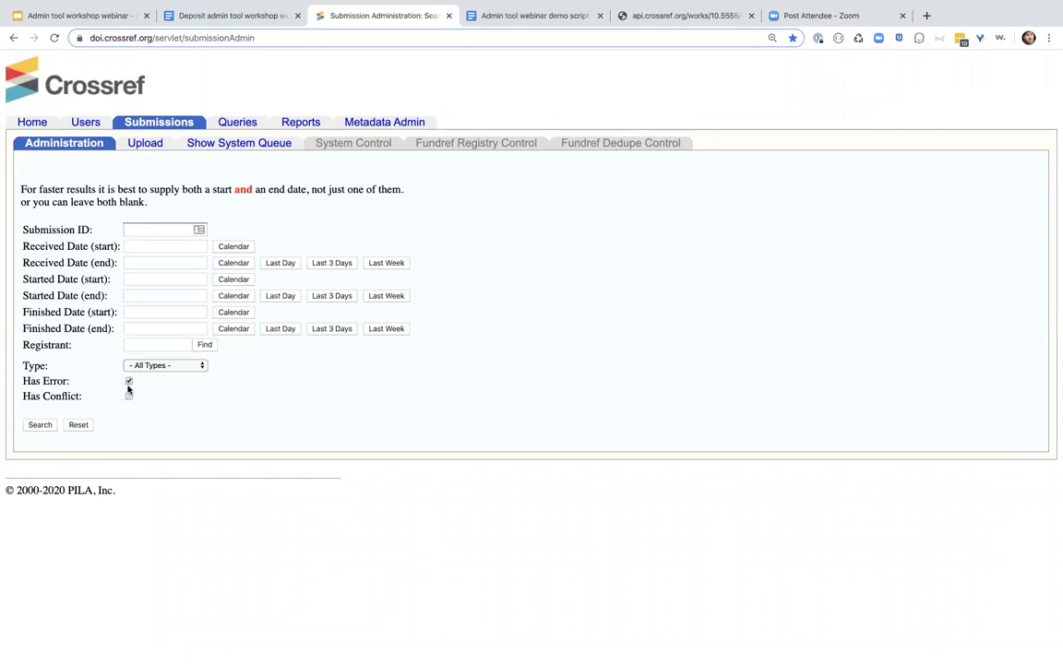
{"action": "left_click", "coordinate": [325, 265]}
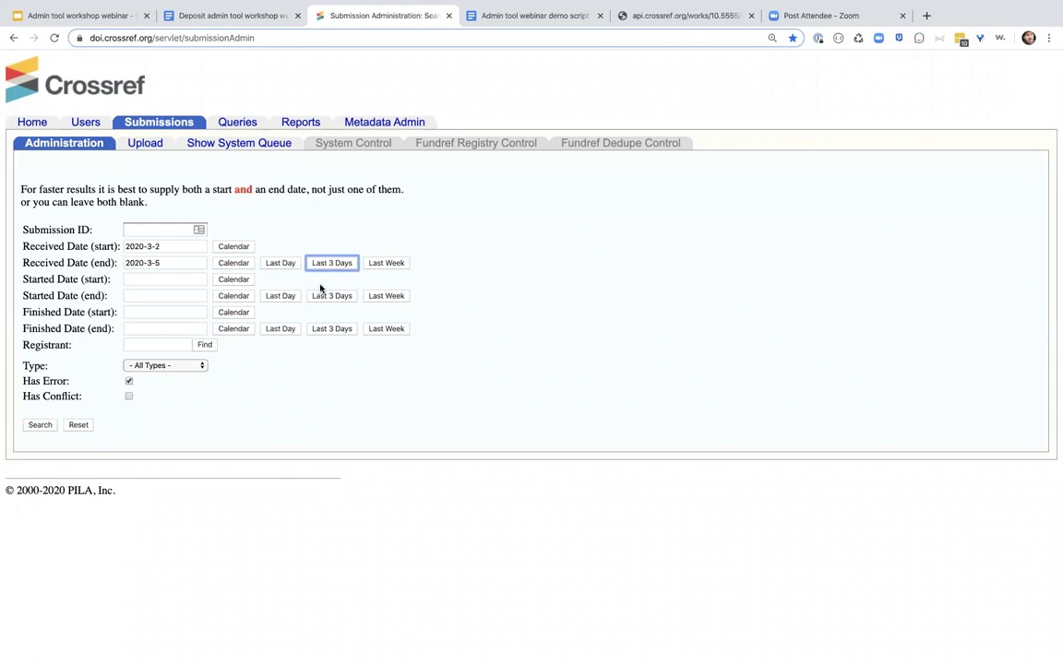
{"action": "left_click", "coordinate": [45, 427]}
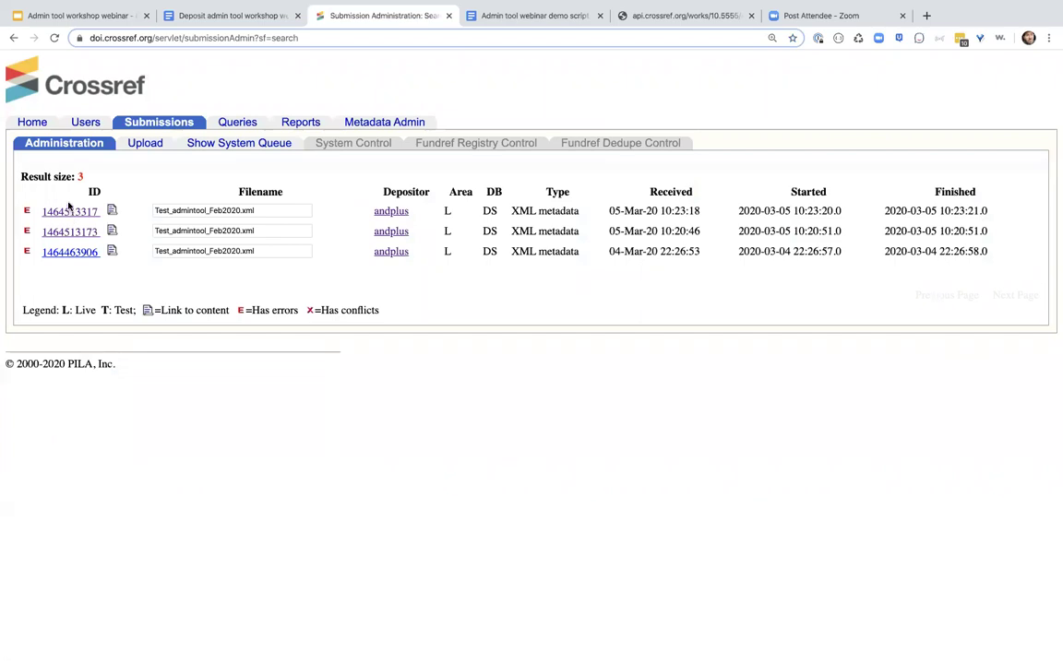
Return to the search form and rerun it limited to Metadata submissions
{"action": "left_click", "coordinate": [12, 38]}
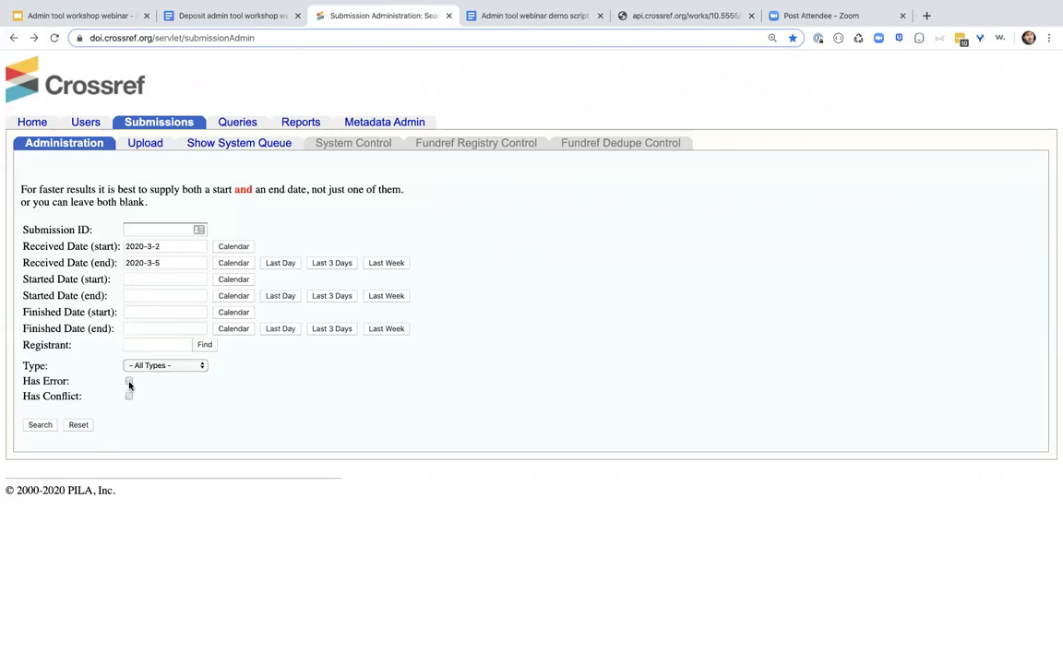
{"action": "left_click", "coordinate": [155, 366]}
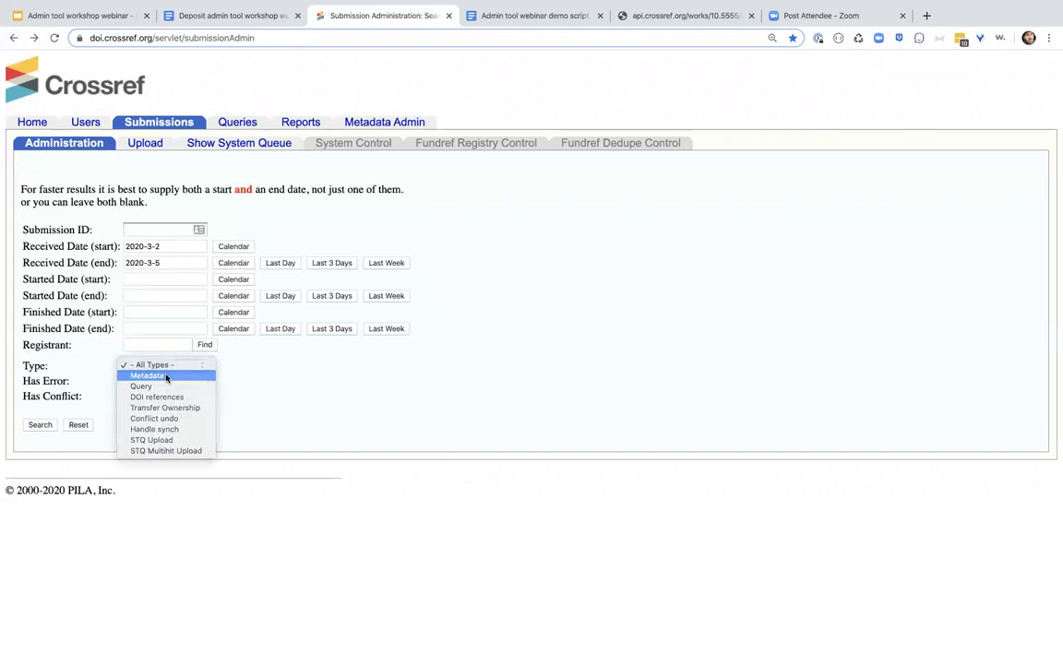
{"action": "left_click", "coordinate": [166, 377]}
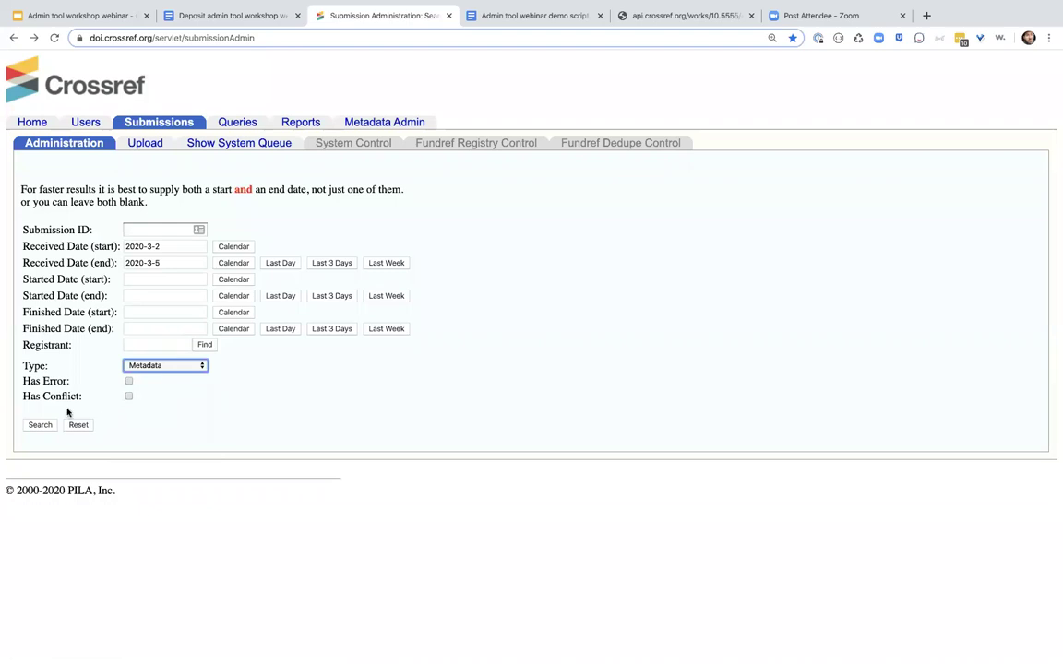
{"action": "left_click", "coordinate": [46, 429]}
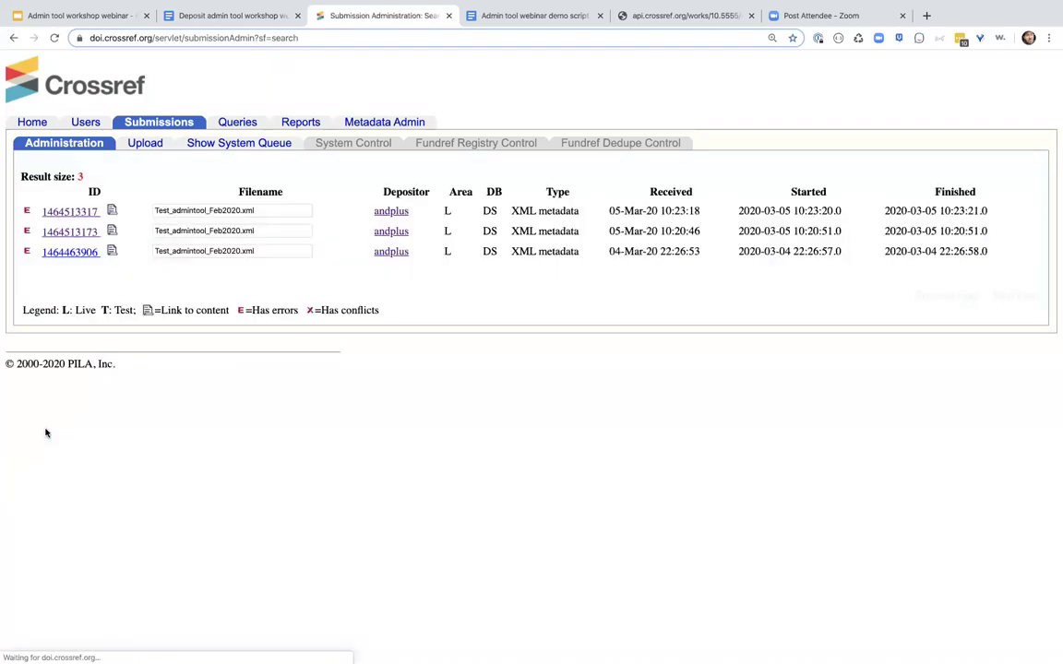
Go back to the search form and delete the Received Date start value
{"action": "left_click", "coordinate": [12, 39]}
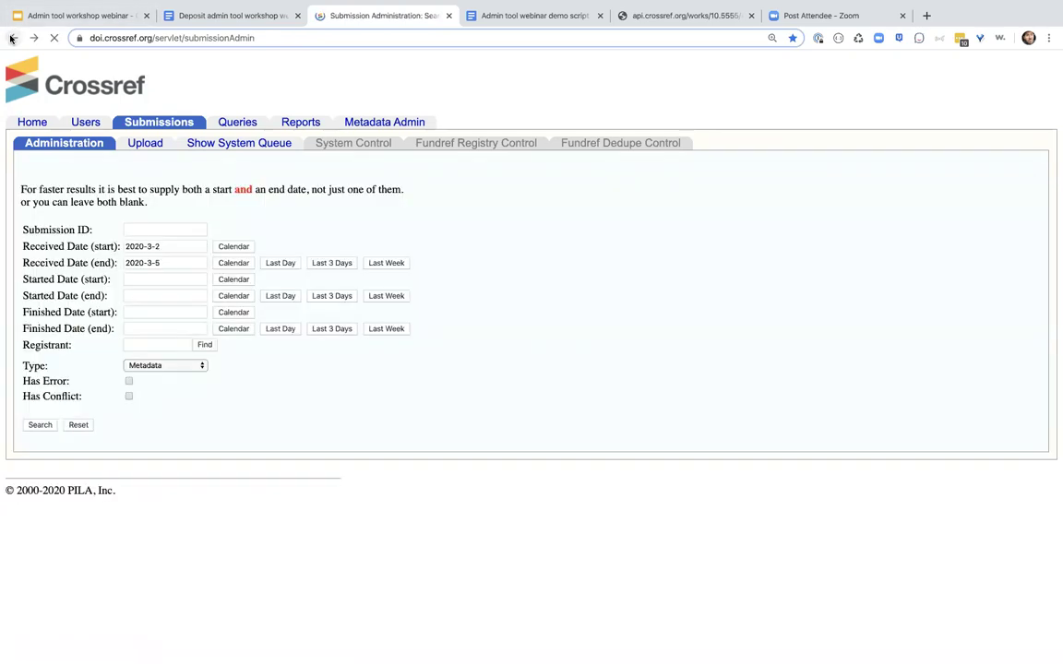
{"action": "left_click_drag", "start_coordinate": [181, 246], "coordinate": [108, 263]}
{"action": "key", "text": "BackSpace"}
{"action": "key", "text": "BackSpace"}
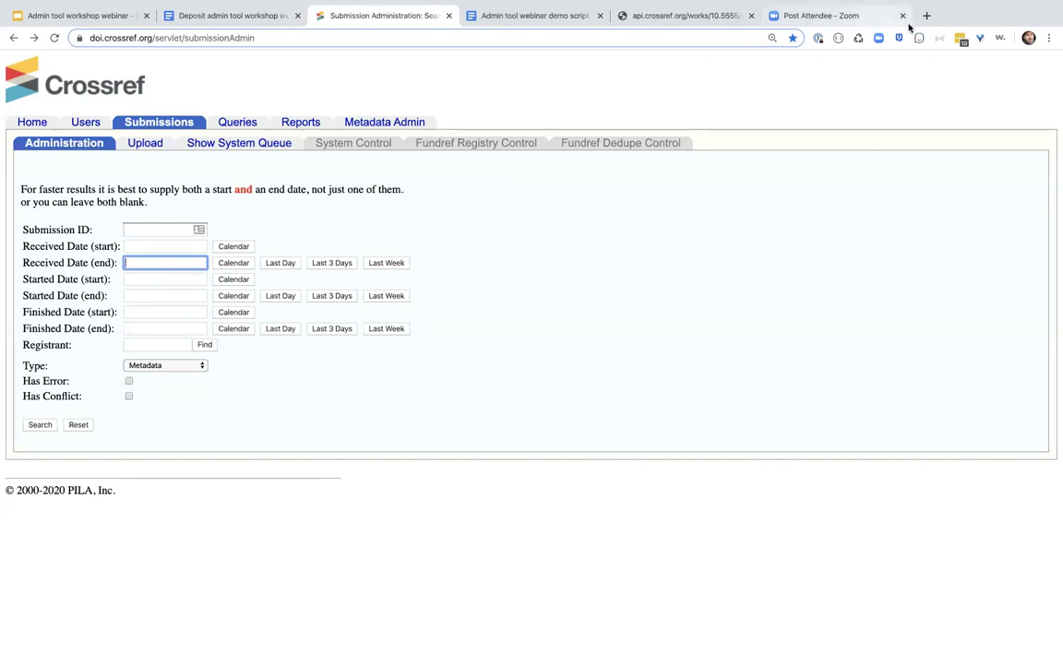
In a new tab, search Google for 'conflict reports Crossref' and open the Conflict report article
{"action": "left_click", "coordinate": [925, 16]}
{"action": "type", "text": "c"}
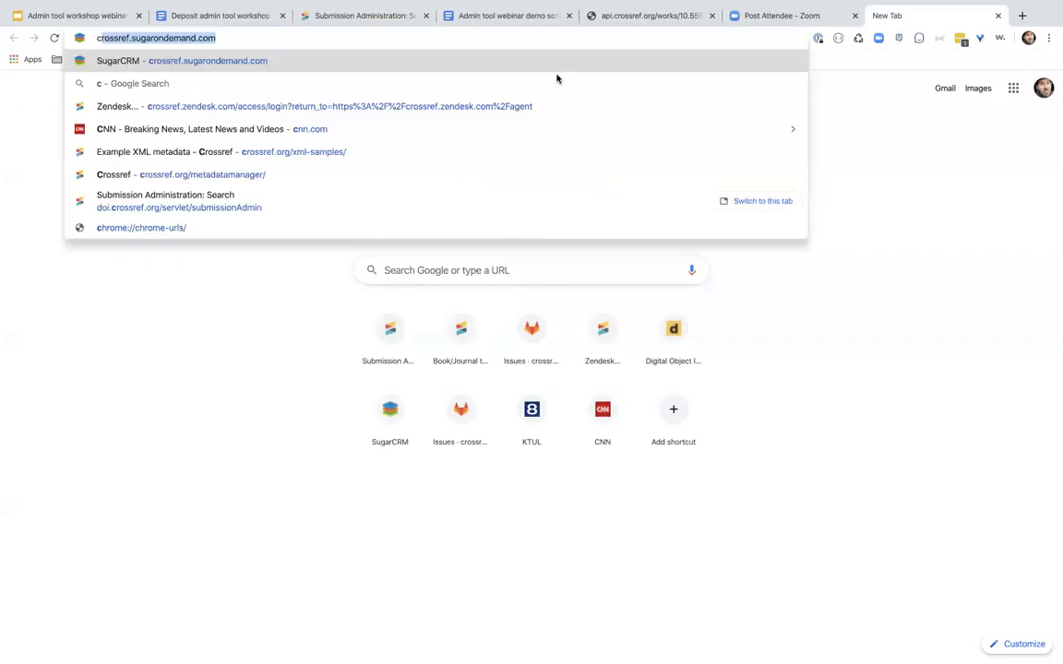
{"action": "type", "text": "onflict "}
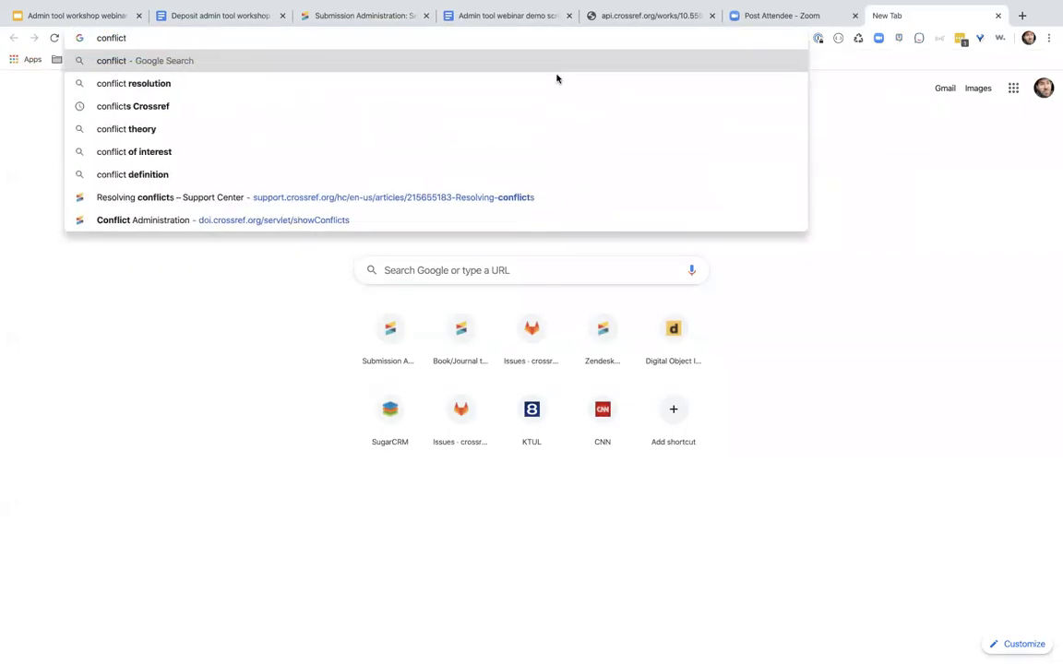
{"action": "type", "text": "rep"}
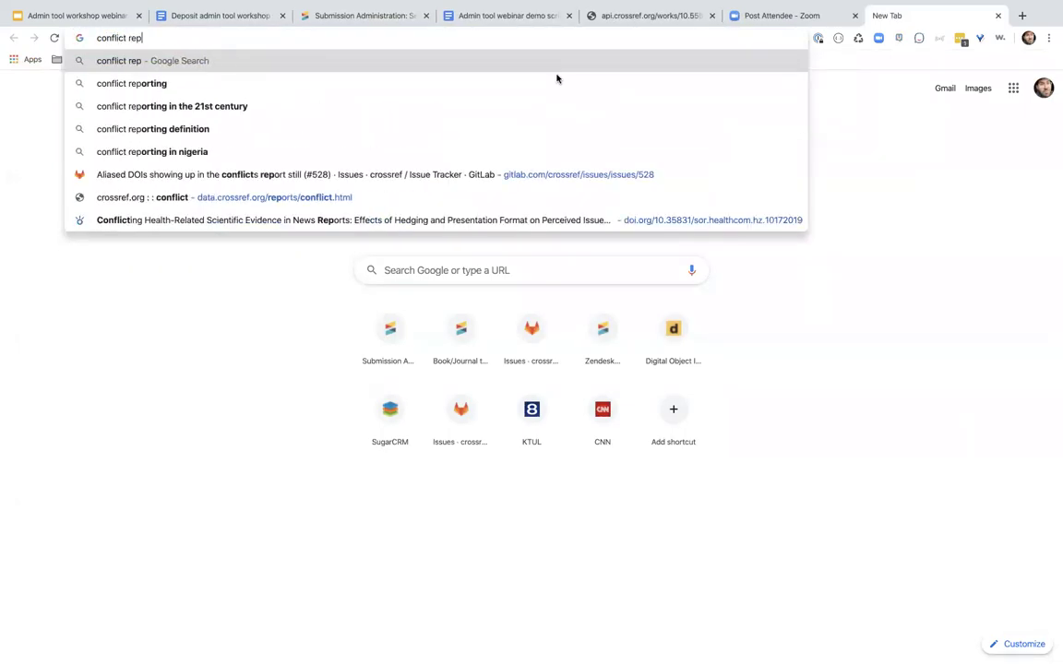
{"action": "type", "text": "orts Crossref"}
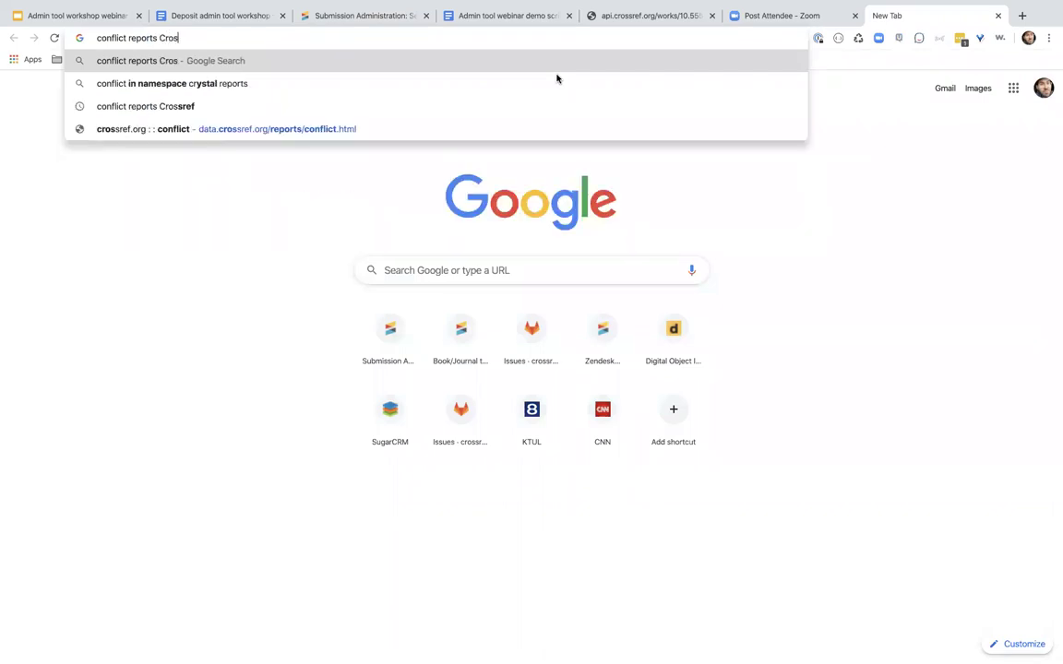
{"action": "key", "text": "Return"}
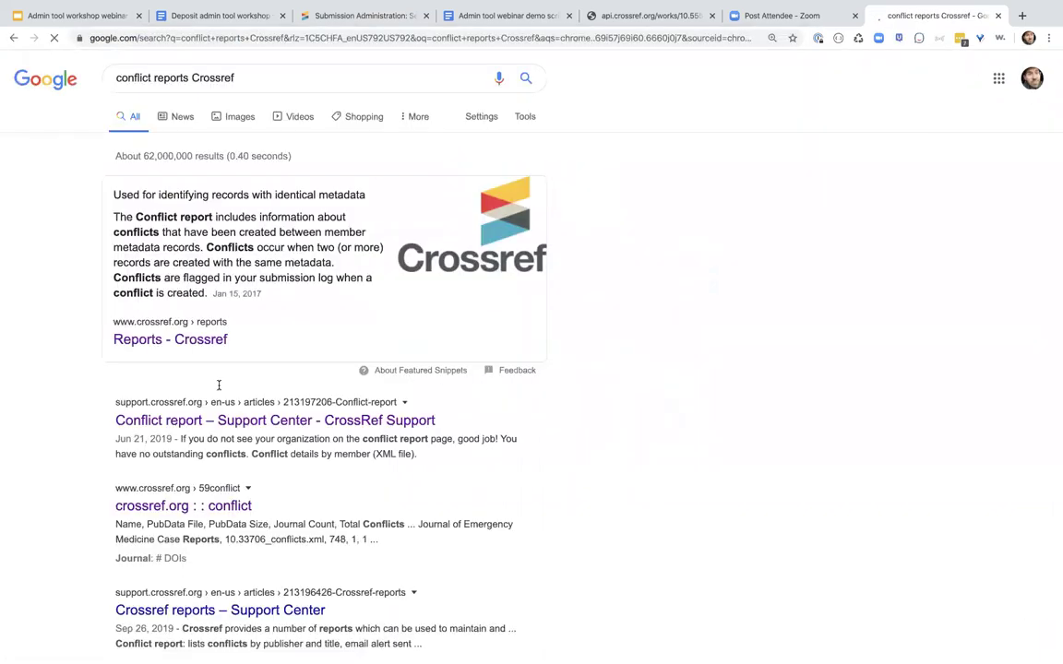
{"action": "left_click", "coordinate": [195, 423]}
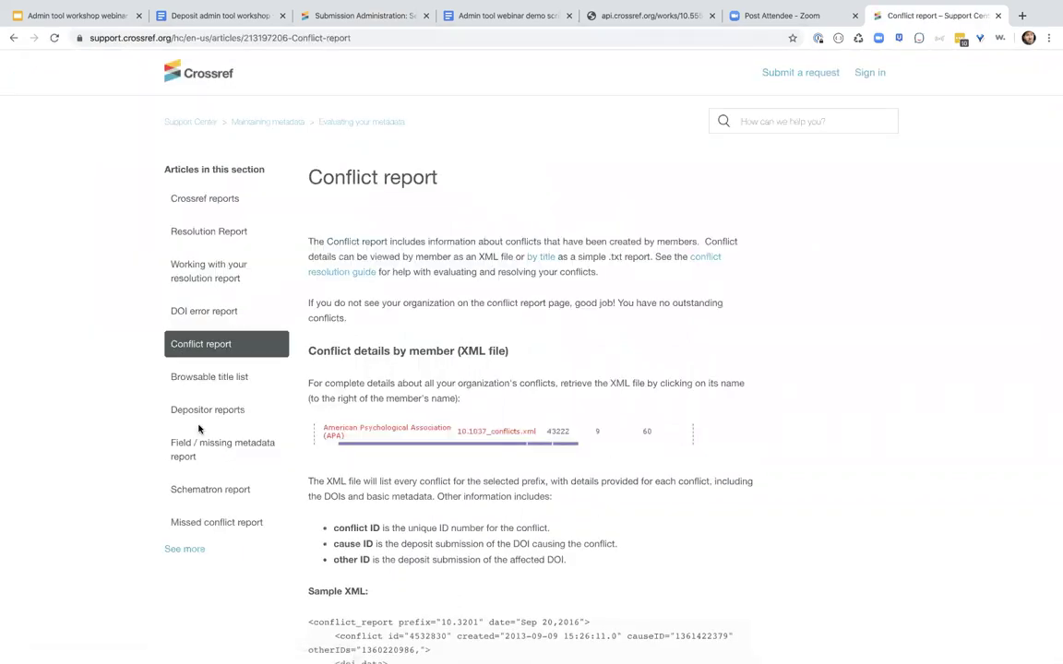
Open the members' conflict table and expand ACTS Theology Institute to show ACTS Theological Journal
{"action": "left_click", "coordinate": [349, 245]}
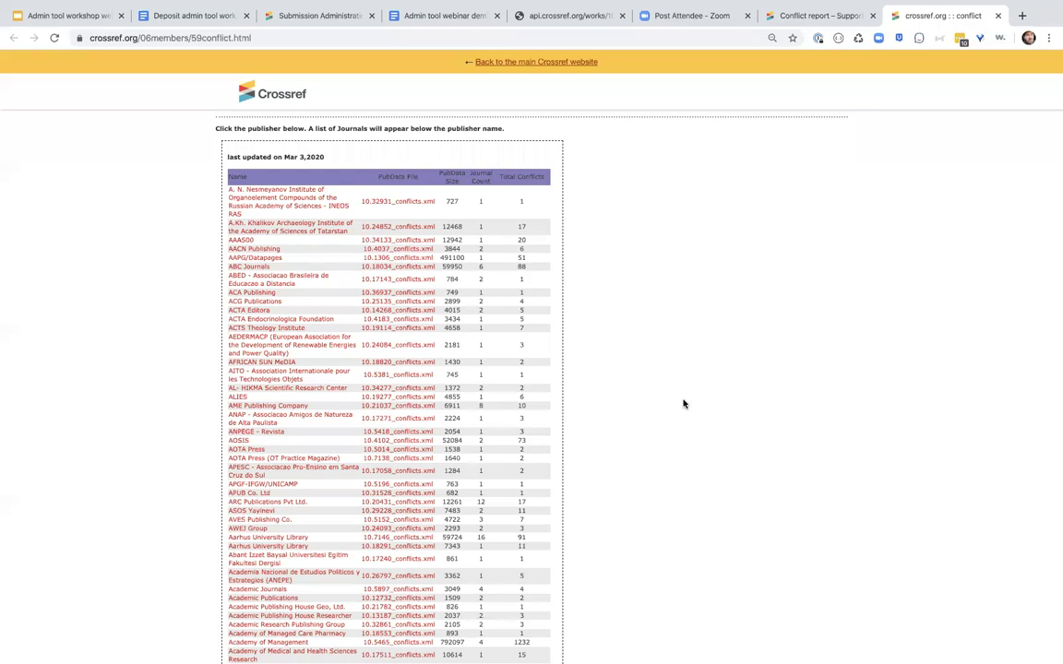
{"action": "scroll", "coordinate": [676, 422], "scroll_direction": "down", "scroll_amount": 1}
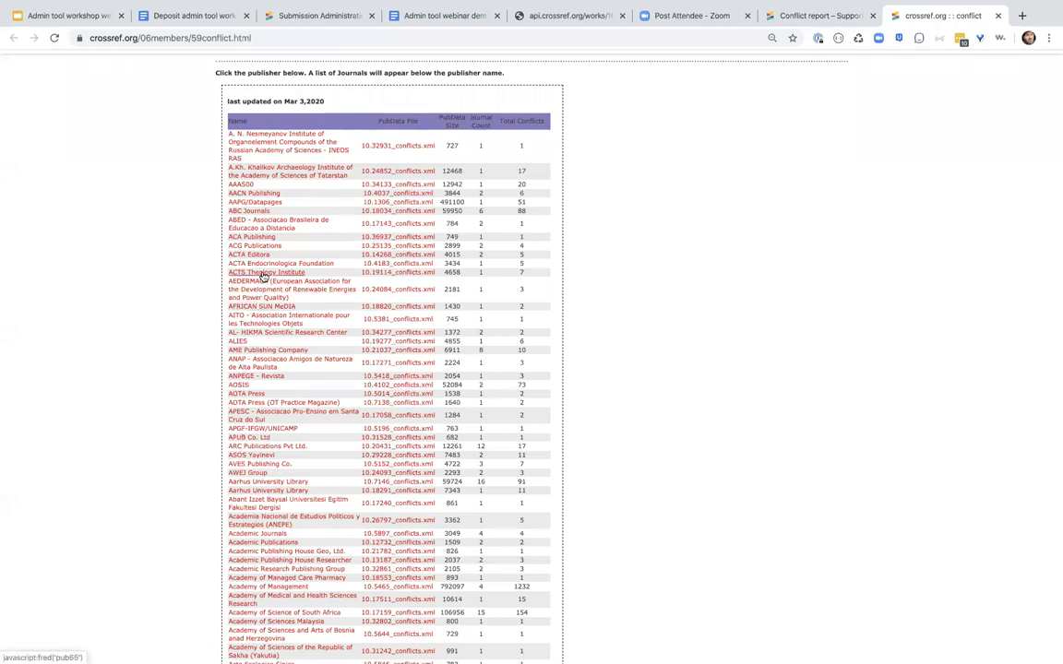
{"action": "left_click", "coordinate": [264, 273]}
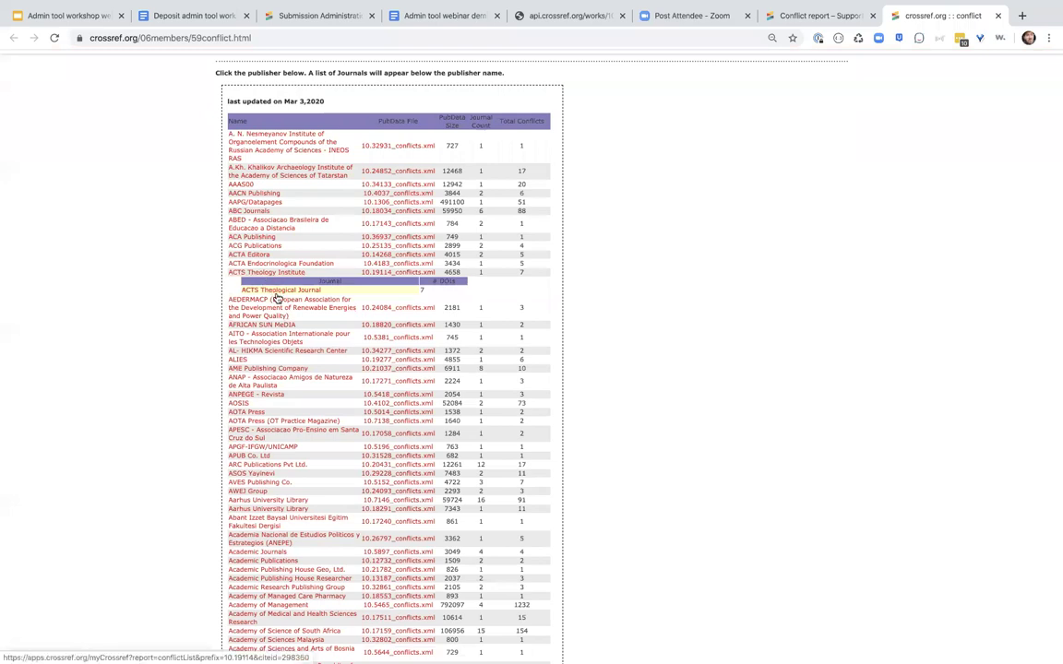
List ACTS Theological Journal's seven conflicts and select conflict ID 5146428 for copying
{"action": "left_click", "coordinate": [276, 295]}
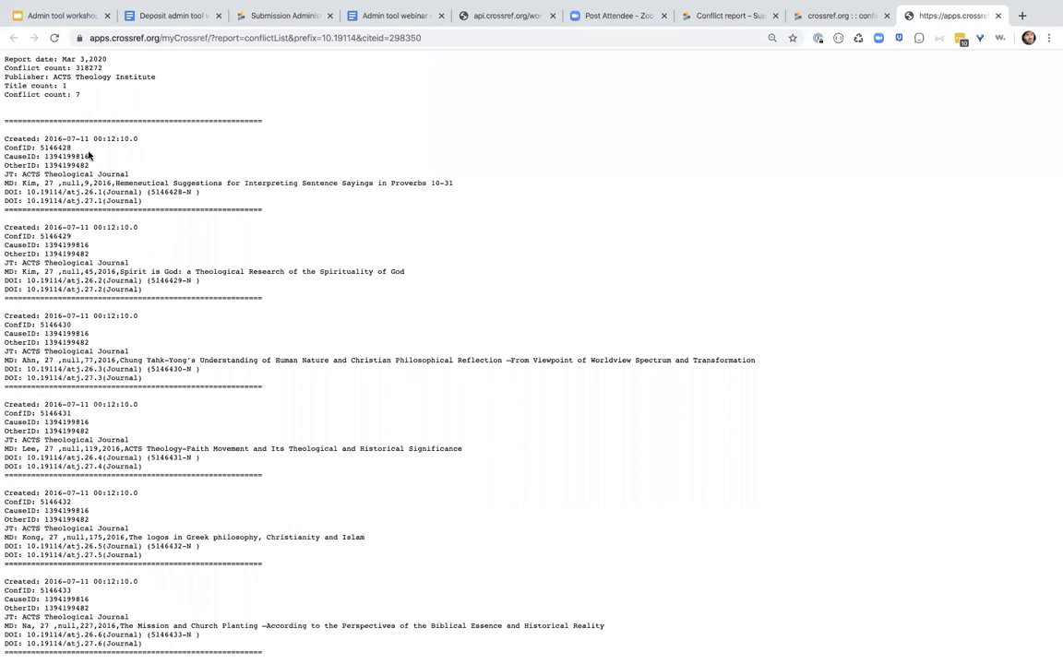
{"action": "left_click_drag", "start_coordinate": [67, 146], "coordinate": [40, 145]}
{"action": "left_click_drag", "start_coordinate": [103, 192], "coordinate": [23, 192]}
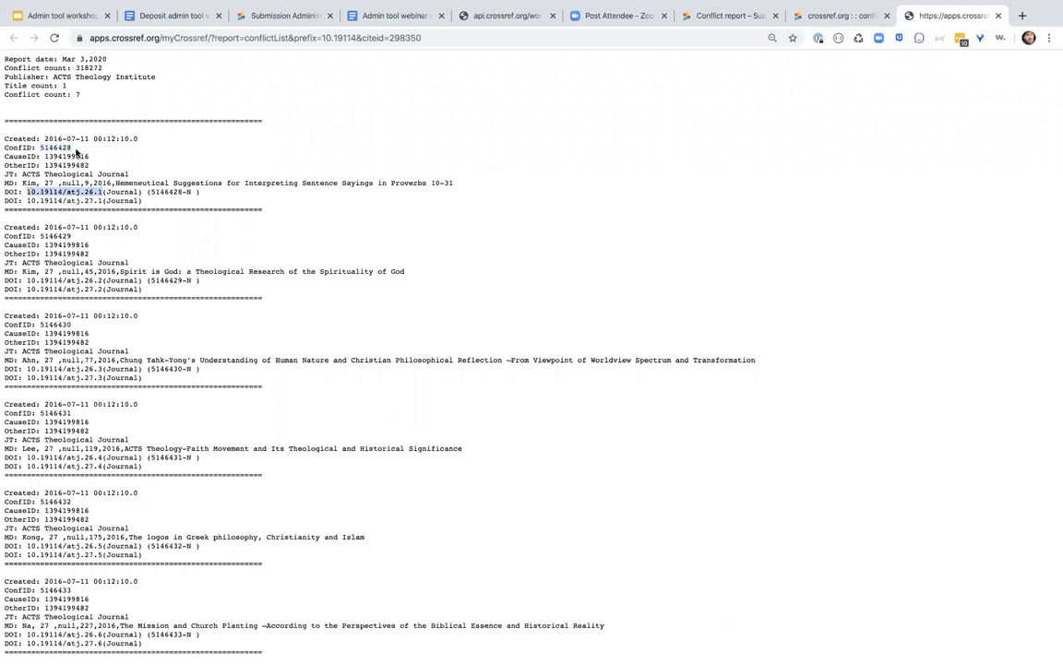
{"action": "left_click", "coordinate": [65, 146]}
{"action": "double_click", "coordinate": [62, 145]}
{"action": "key", "text": "ctrl+c"}
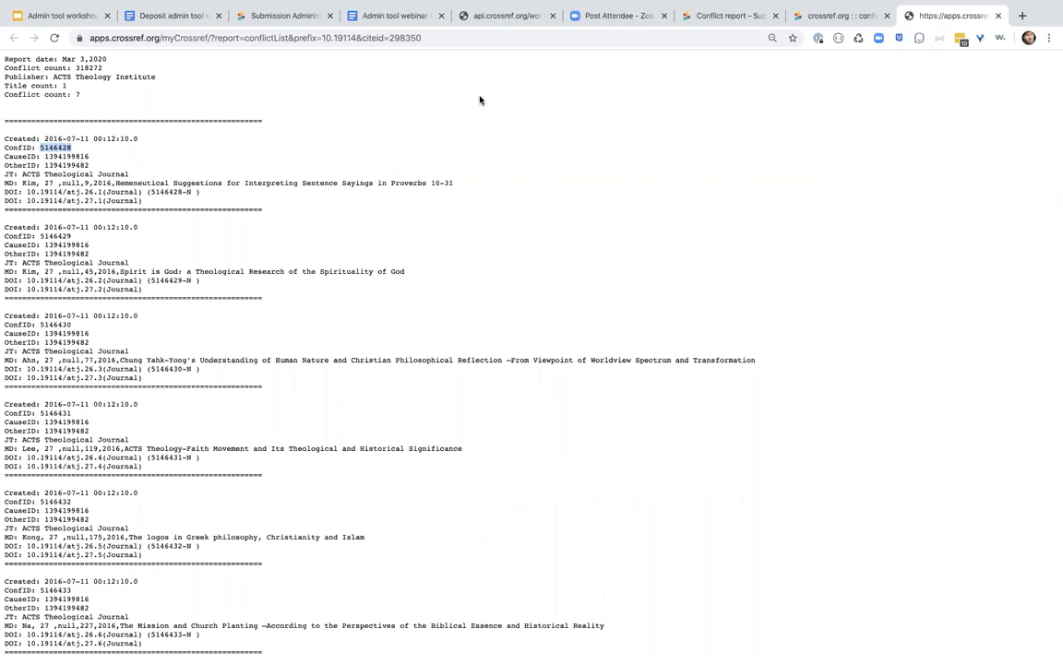
On the Conflict Management page, paste and look up conflict ID 5146428
{"action": "left_click", "coordinate": [271, 18]}
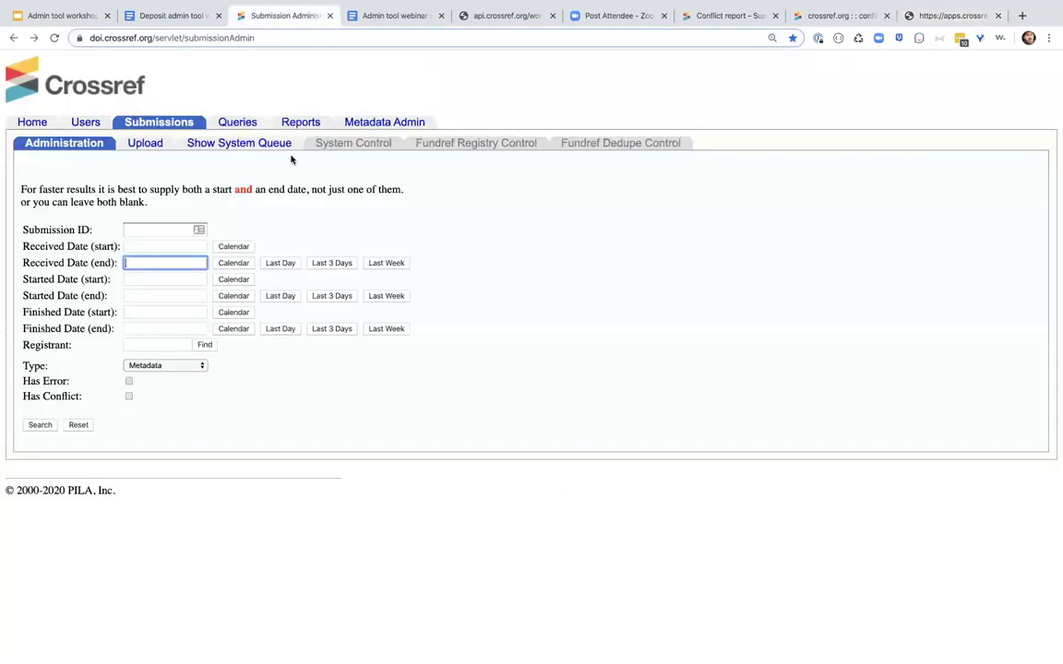
{"action": "left_click", "coordinate": [380, 123]}
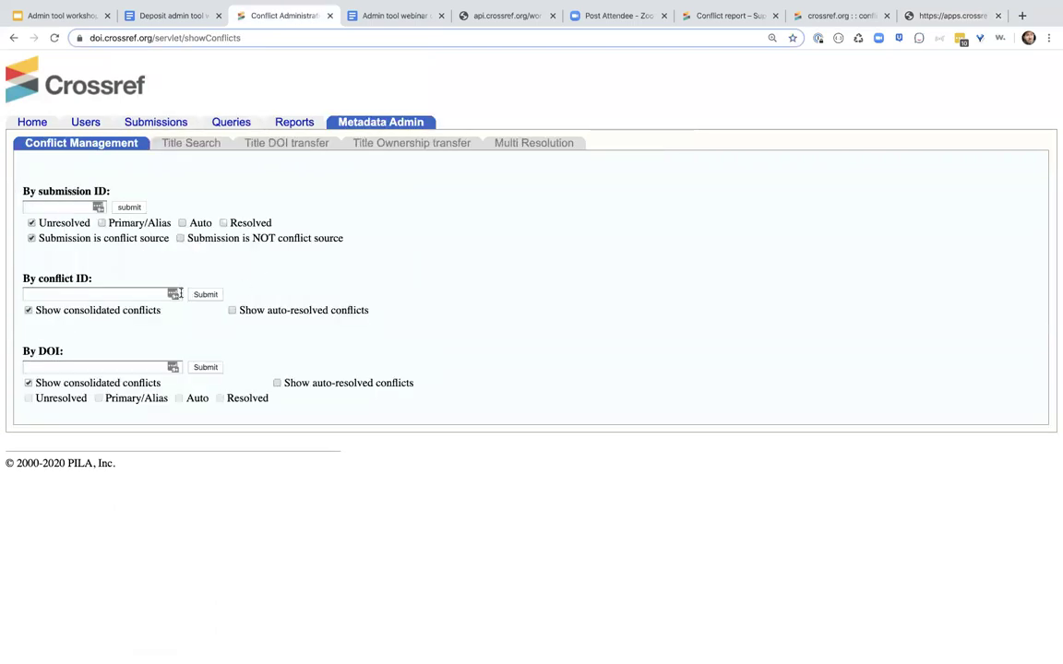
{"action": "left_click", "coordinate": [82, 295]}
{"action": "key", "text": "ctrl+v"}
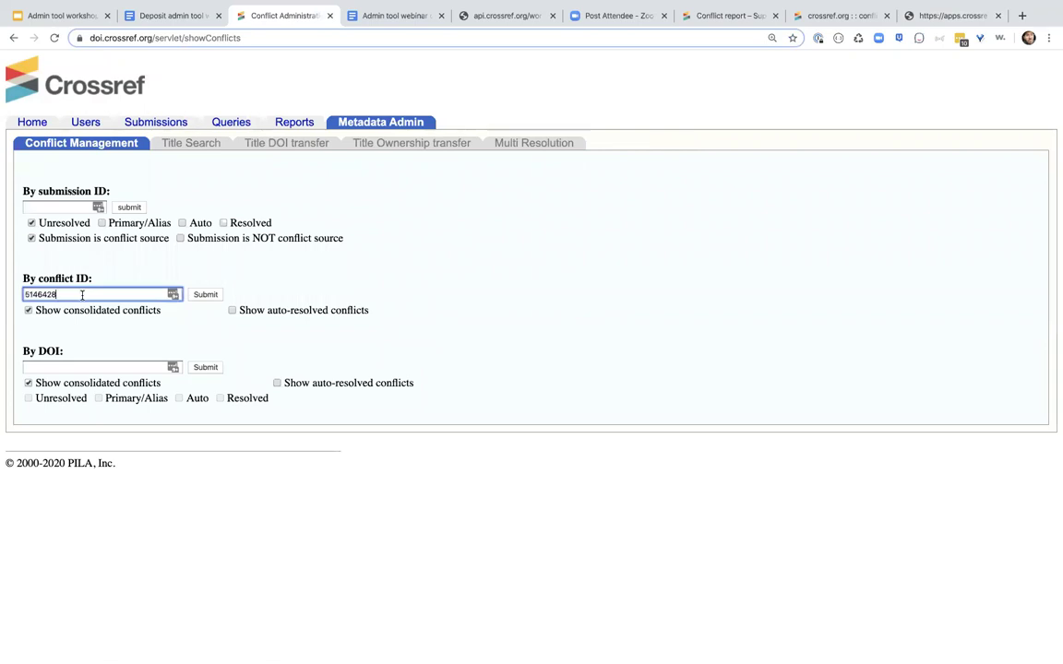
{"action": "left_click", "coordinate": [205, 294]}
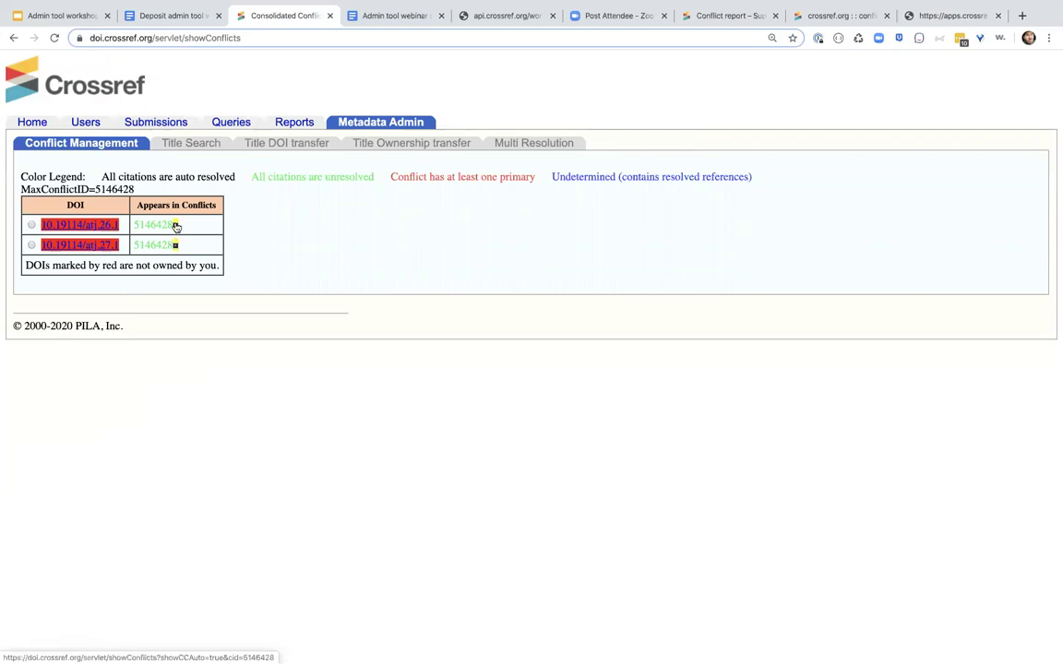
Review conflict 5146428's details, then return and choose DOI 10.19114/atj.26.1
{"action": "left_click", "coordinate": [175, 226]}
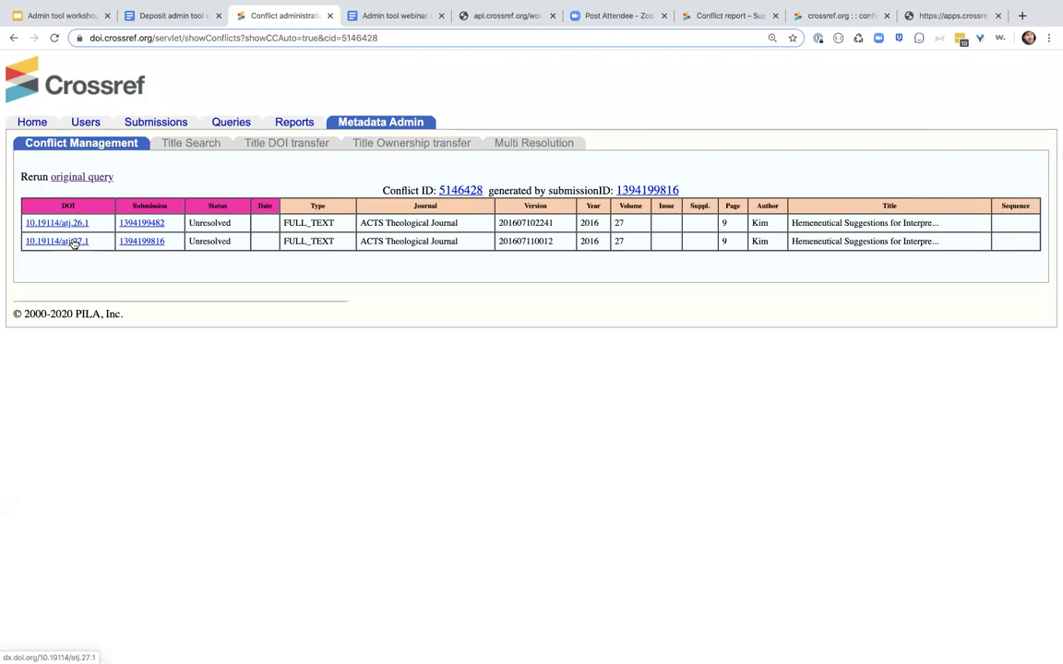
{"action": "left_click", "coordinate": [13, 39]}
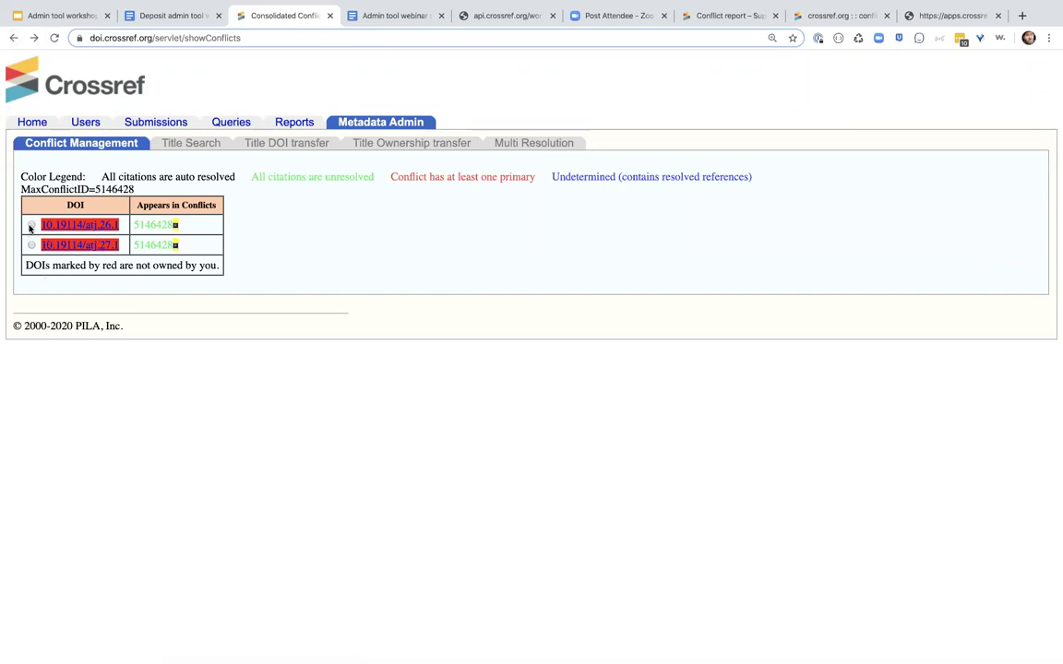
{"action": "left_click", "coordinate": [31, 225]}
Open the My Account user page, then begin entering test.crossref.org as the address
{"action": "left_click", "coordinate": [86, 123]}
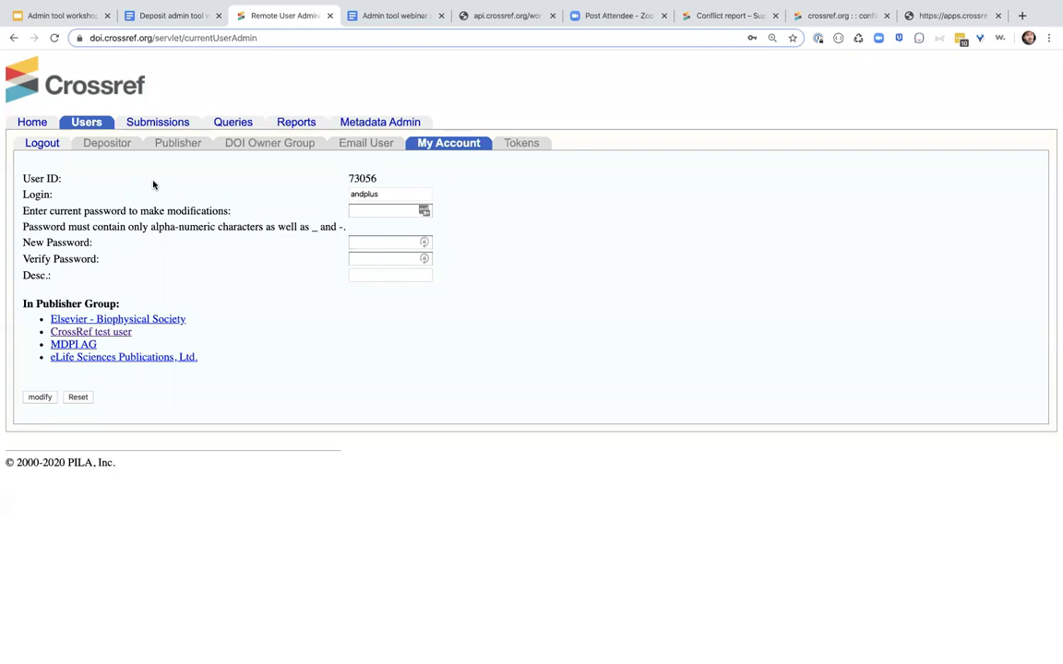
{"action": "left_click", "coordinate": [242, 38]}
{"action": "type", "text": "test.crossref.org"}
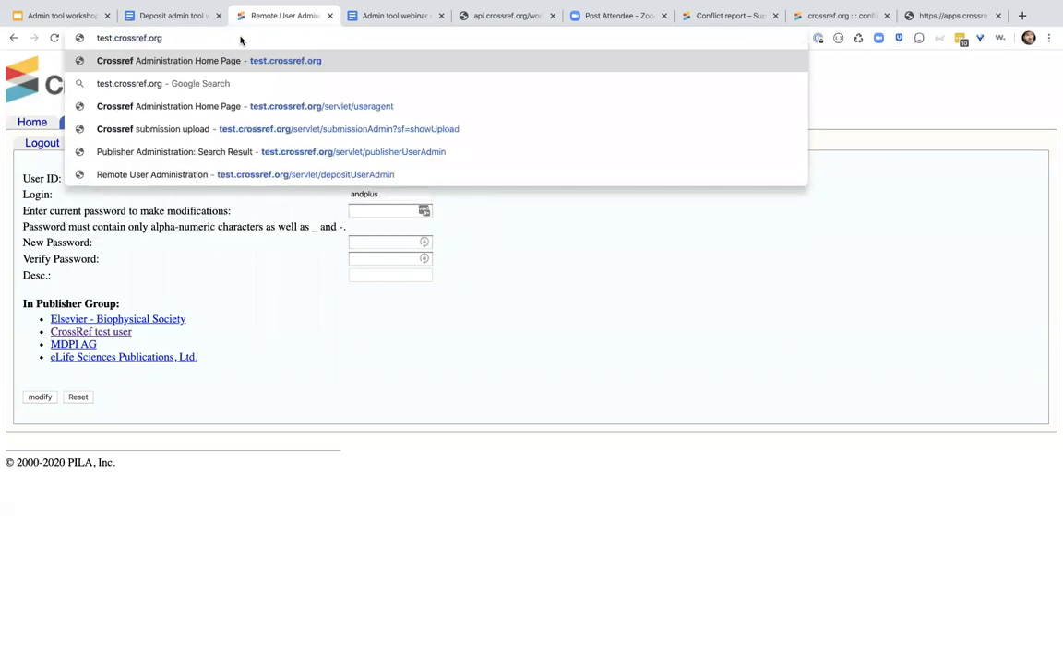
Sign in to test.crossref.org with the account login name and password, then log out
{"action": "key", "text": "Return"}
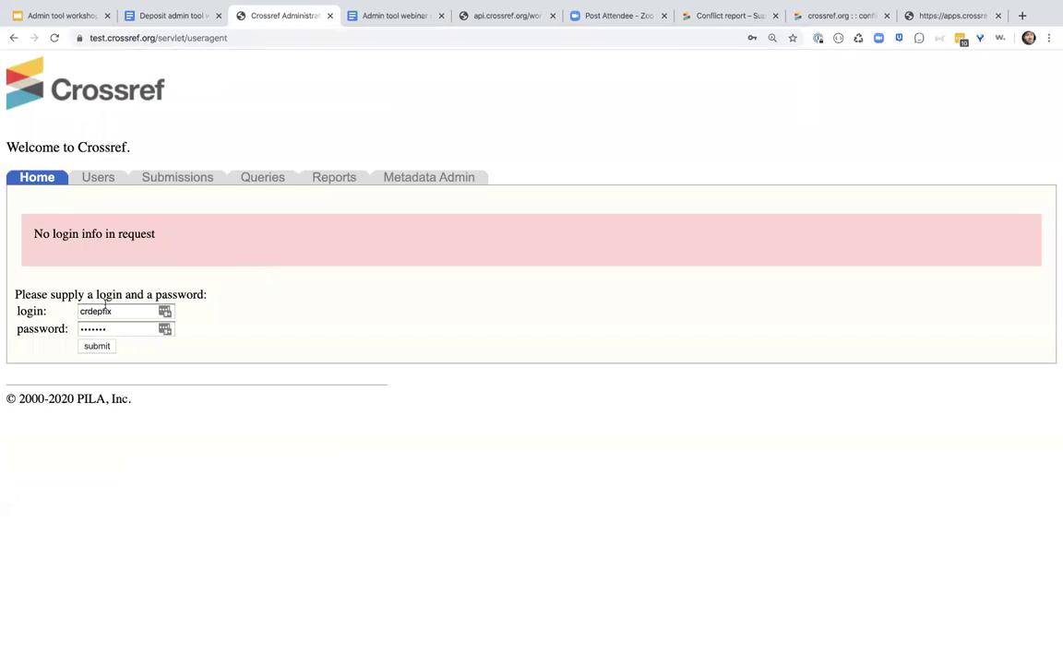
{"action": "left_click", "coordinate": [66, 314]}
{"action": "type", "text": "andplus"}
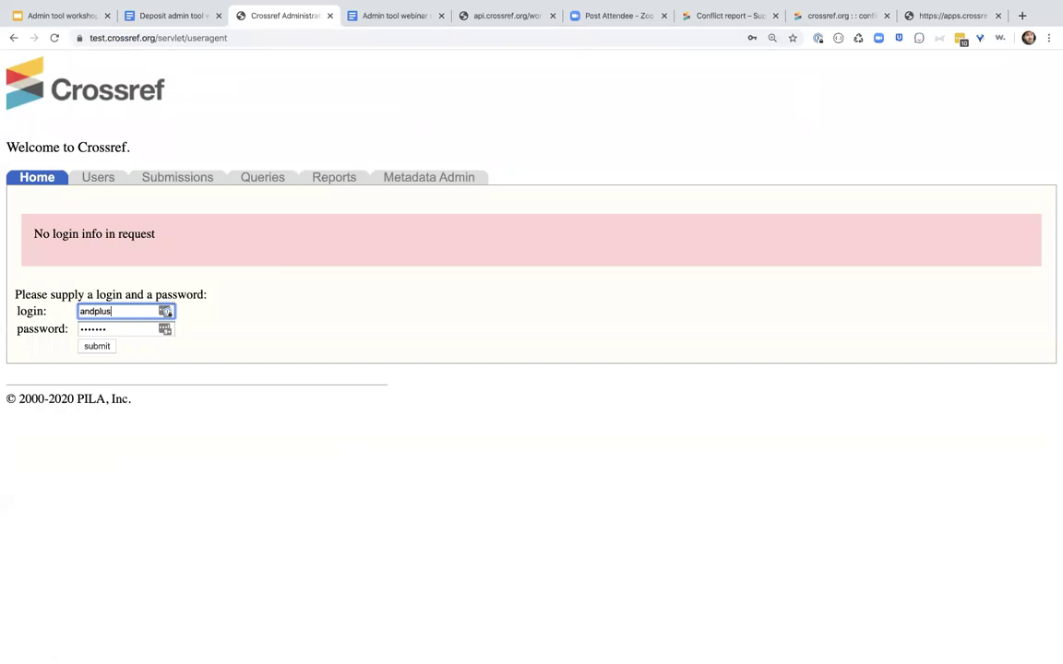
{"action": "key", "text": "Tab"}
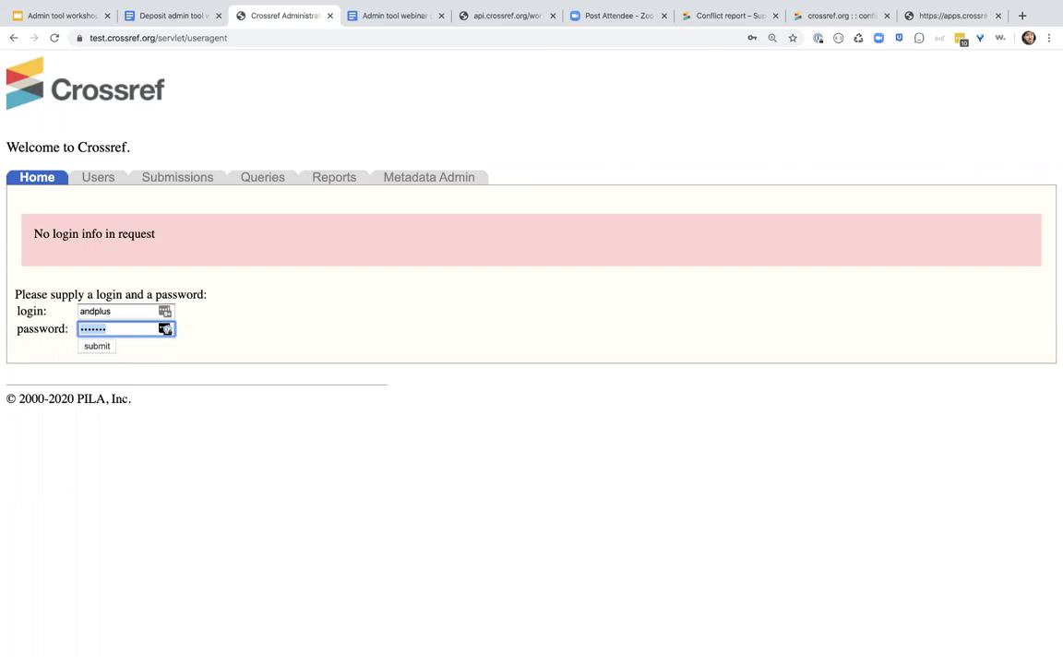
{"action": "type", "text": "•••••••"}
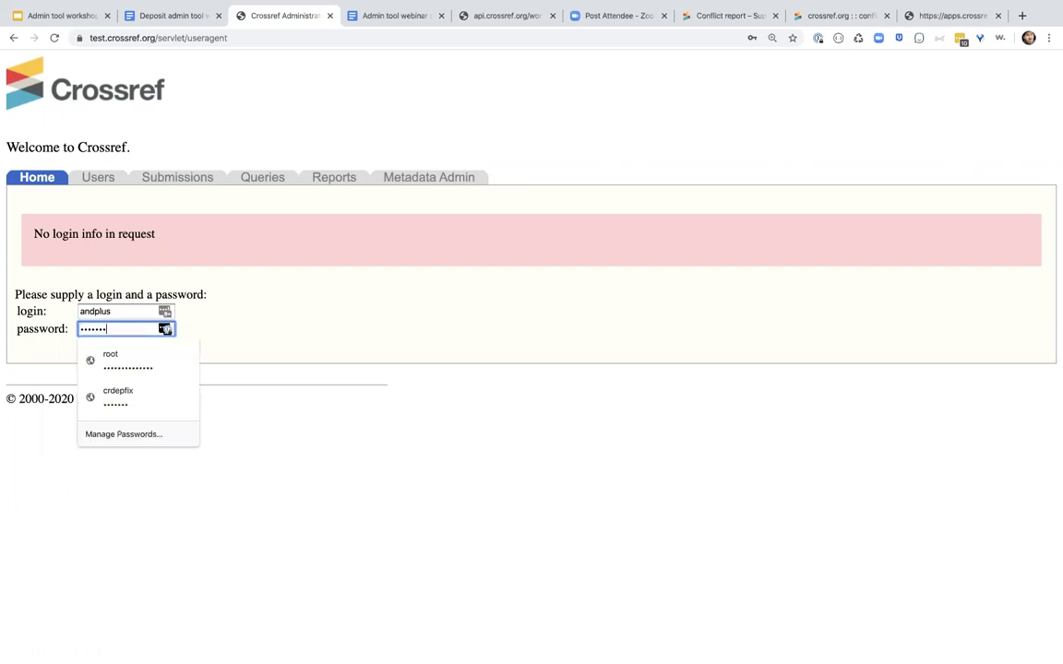
{"action": "type", "text": "•"}
{"action": "left_click", "coordinate": [90, 348]}
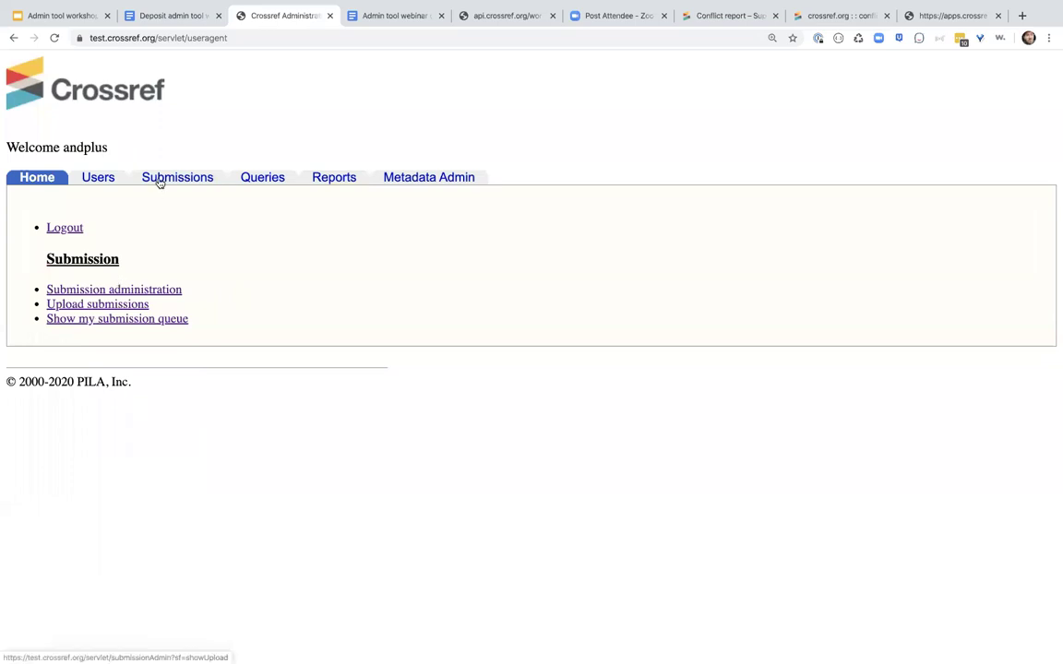
{"action": "left_click", "coordinate": [67, 231]}
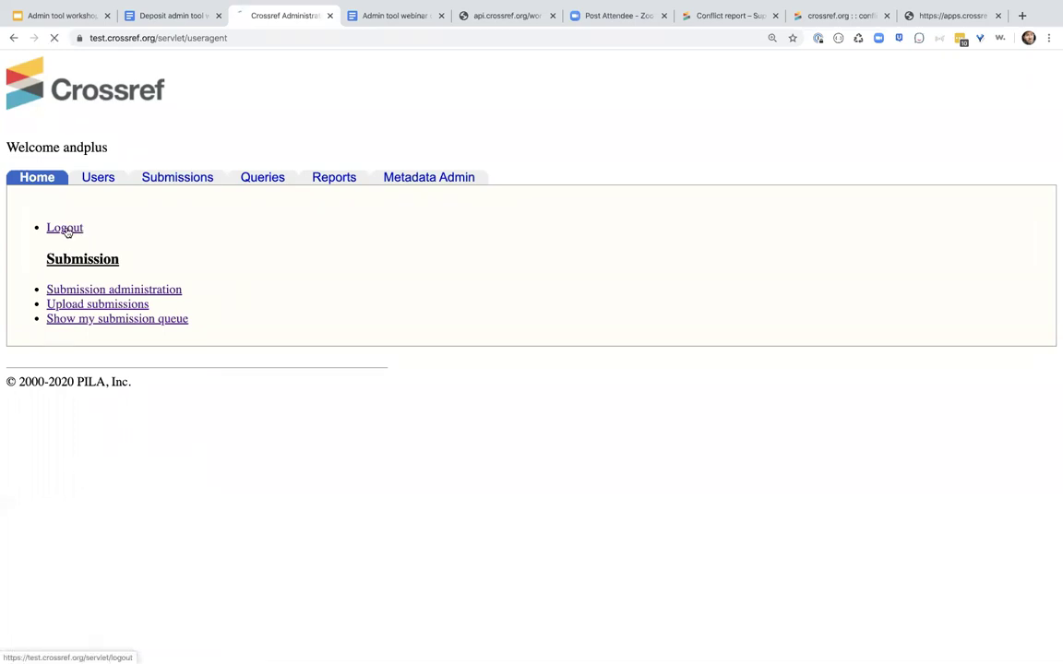
{"action": "left_click", "coordinate": [233, 38]}
Load status.crossref.org and review it with the Content Registration group expanded
{"action": "type", "text": "status"}
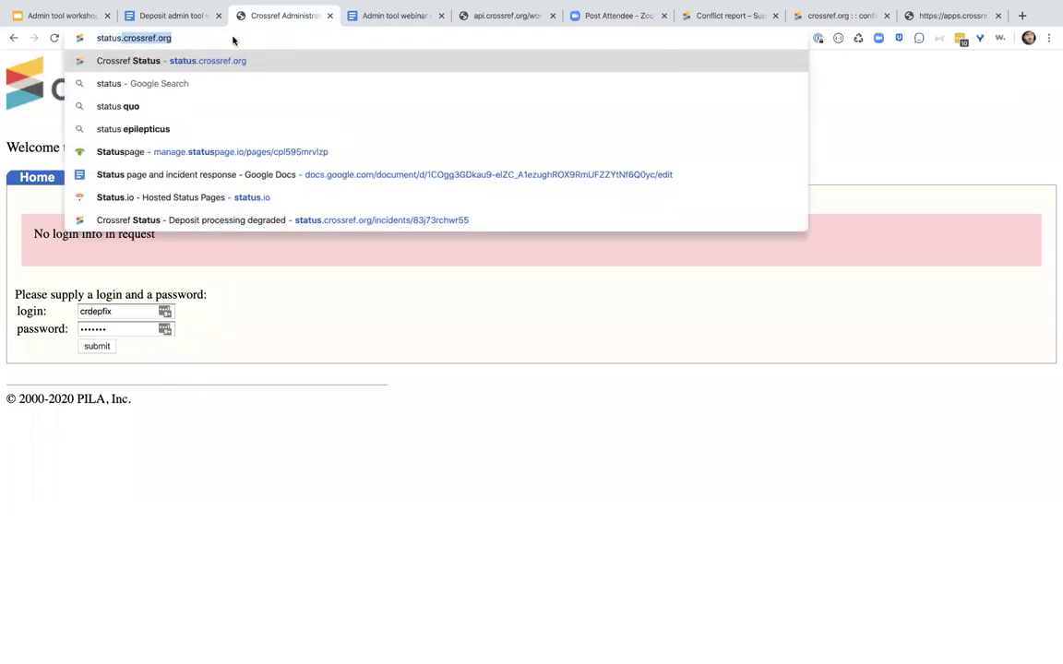
{"action": "key", "text": "Right"}
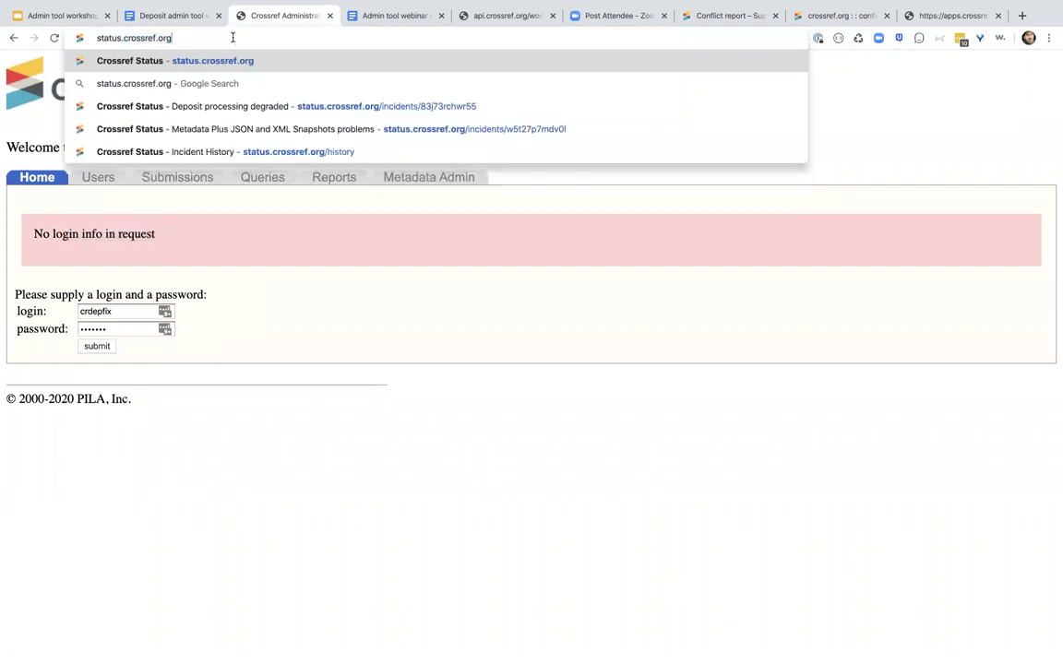
{"action": "key", "text": "Return"}
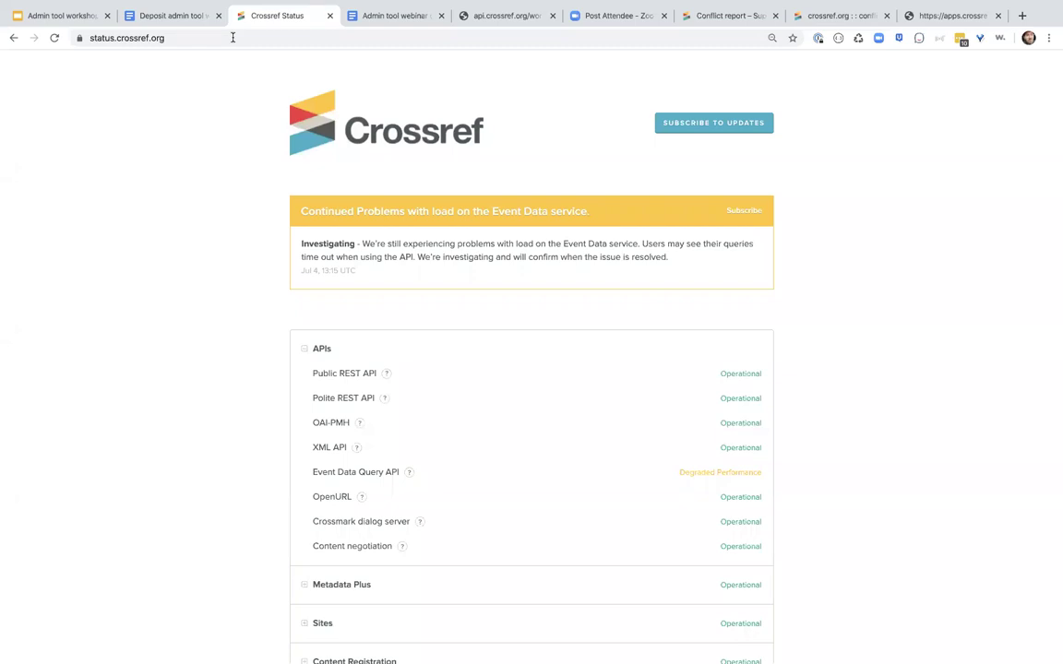
{"action": "scroll", "coordinate": [546, 369], "scroll_direction": "down", "scroll_amount": 1}
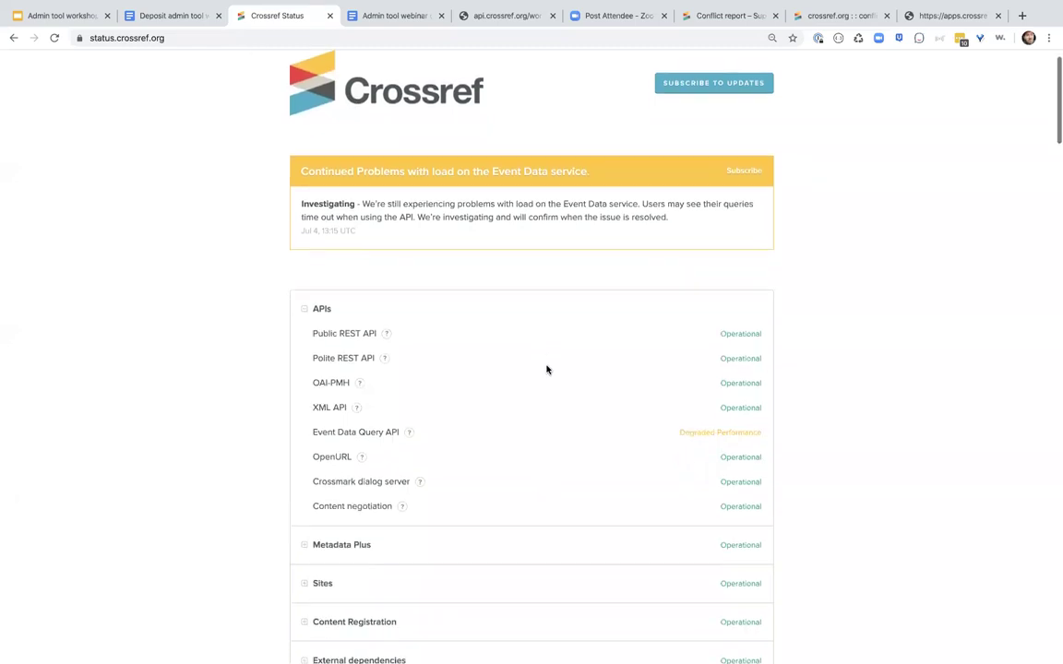
{"action": "scroll", "coordinate": [546, 369], "scroll_direction": "down", "scroll_amount": 2}
{"action": "left_click", "coordinate": [306, 538]}
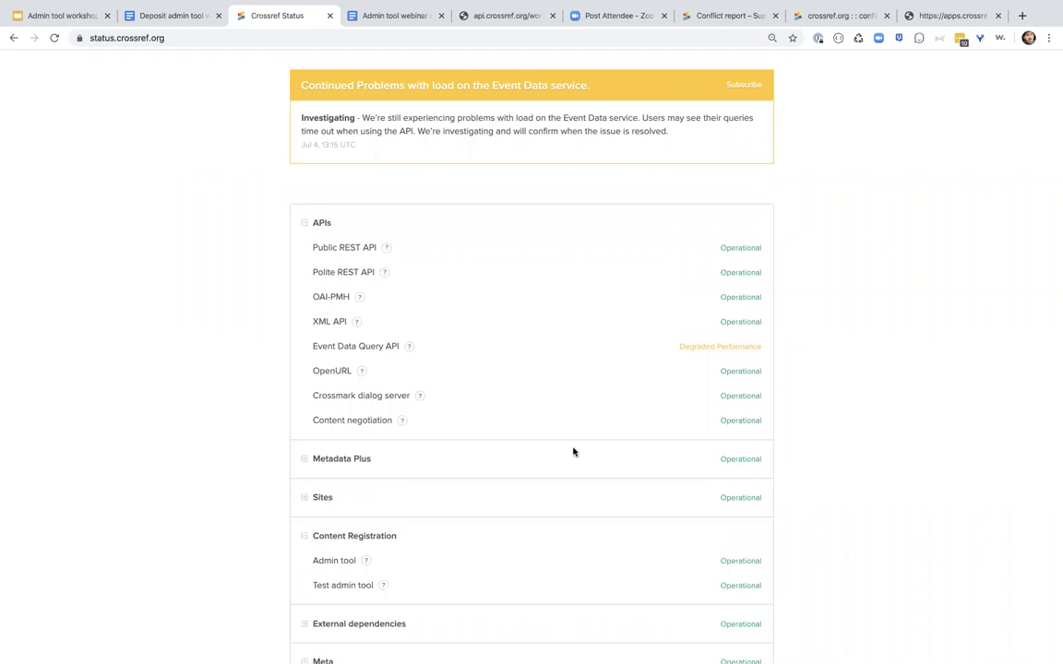
{"action": "scroll", "coordinate": [572, 451], "scroll_direction": "down", "scroll_amount": 4}
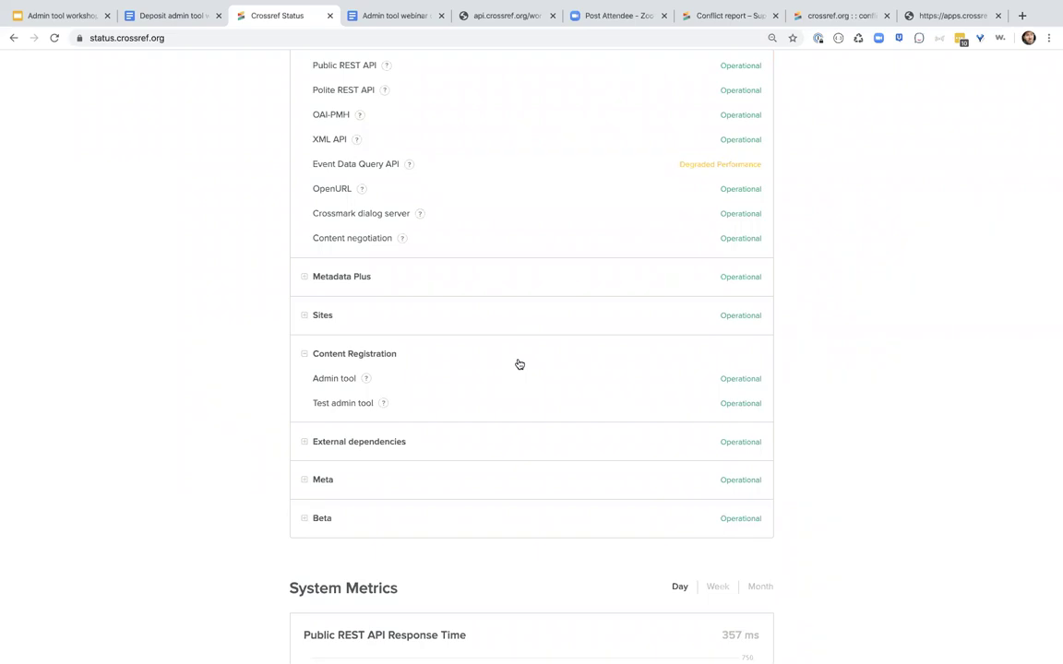
{"action": "scroll", "coordinate": [519, 364], "scroll_direction": "down", "scroll_amount": 1}
{"action": "scroll", "coordinate": [518, 362], "scroll_direction": "up", "scroll_amount": 7}
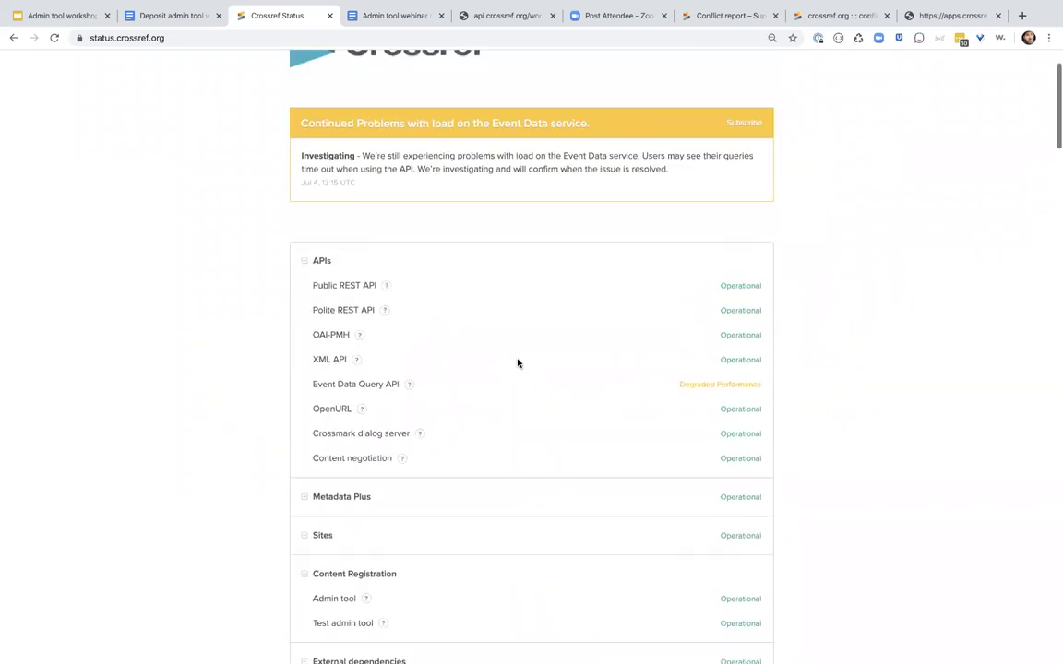
{"action": "scroll", "coordinate": [517, 362], "scroll_direction": "up", "scroll_amount": 2}
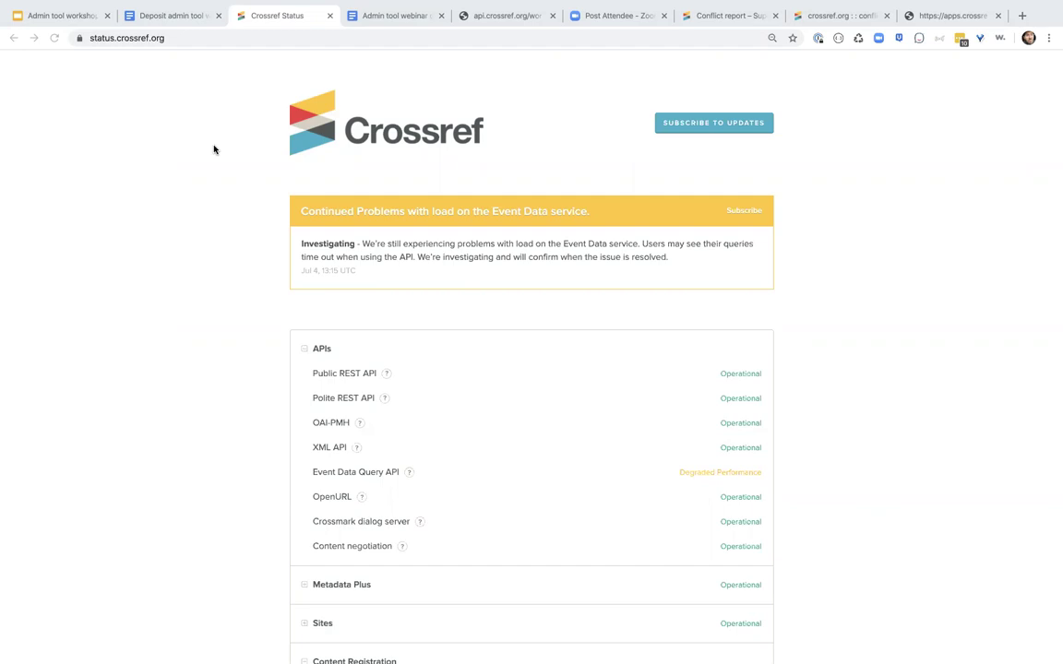
Present the webinar deck's summary slide 5 full screen
{"action": "left_click", "coordinate": [129, 128]}
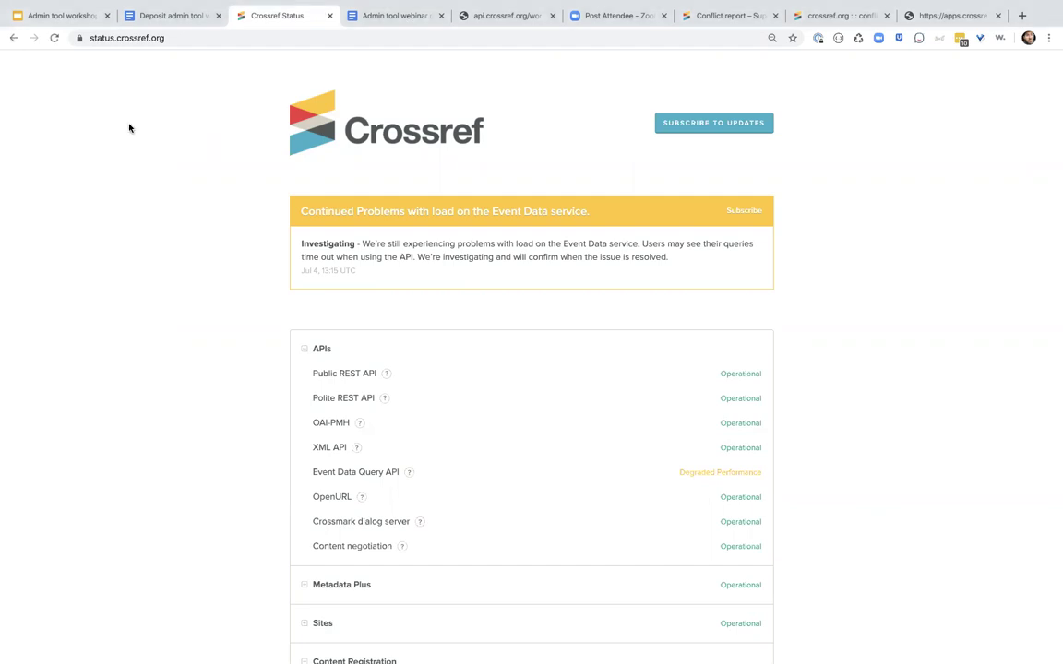
{"action": "left_click", "coordinate": [62, 15]}
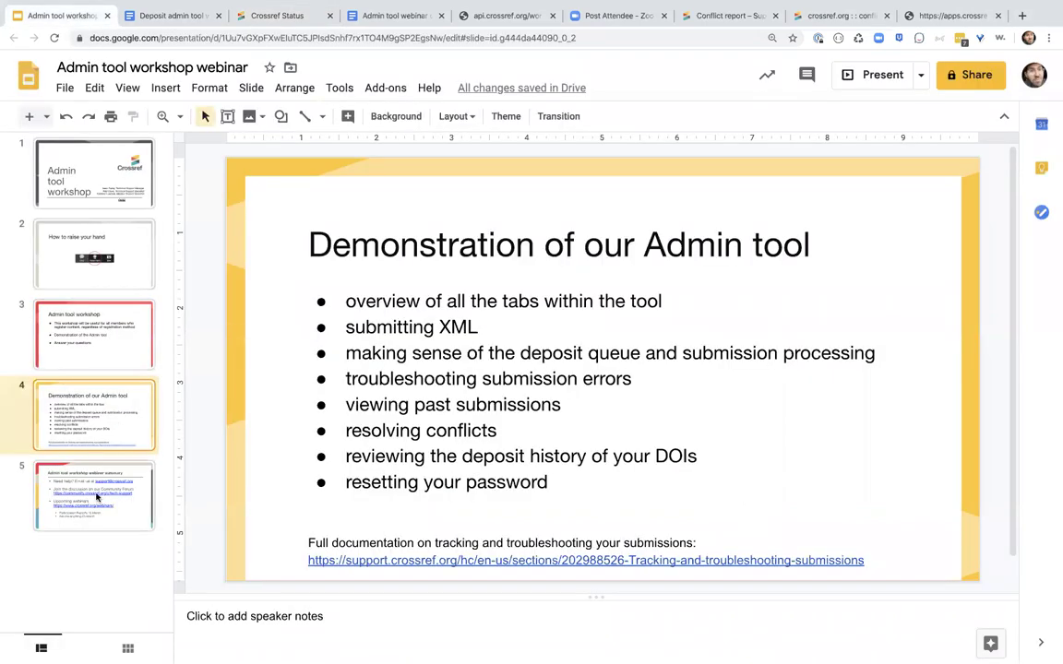
{"action": "left_click", "coordinate": [100, 478]}
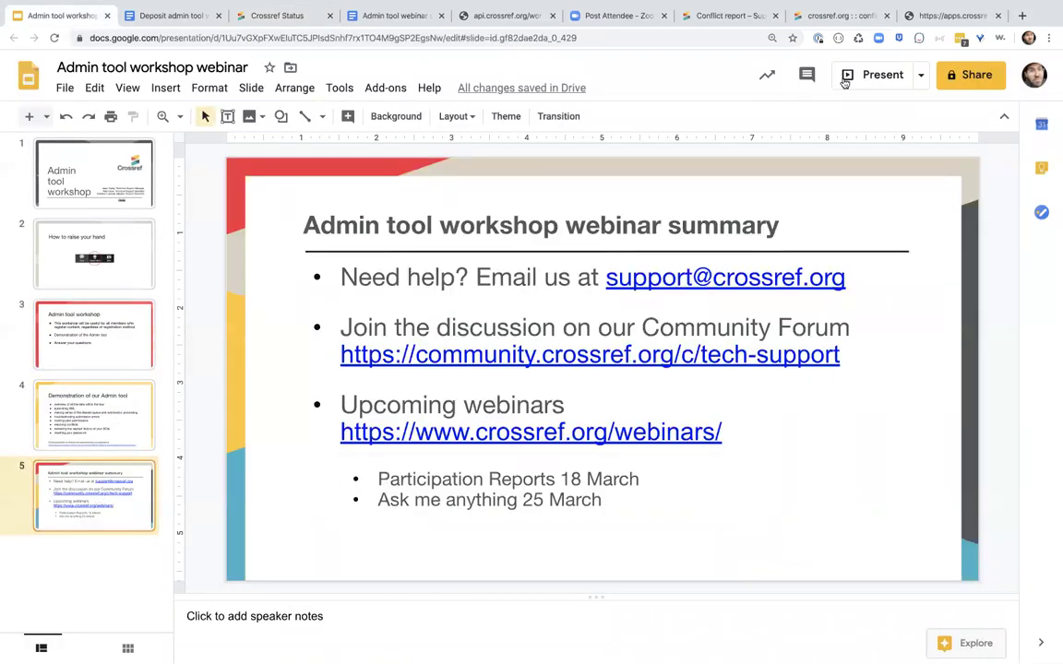
{"action": "left_click", "coordinate": [862, 74]}
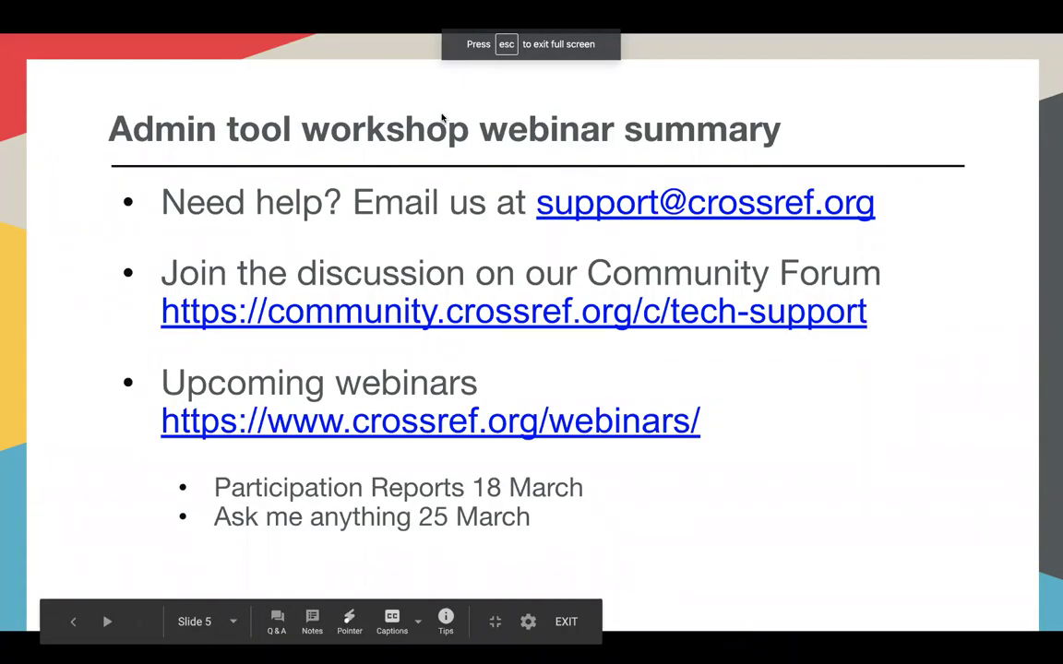
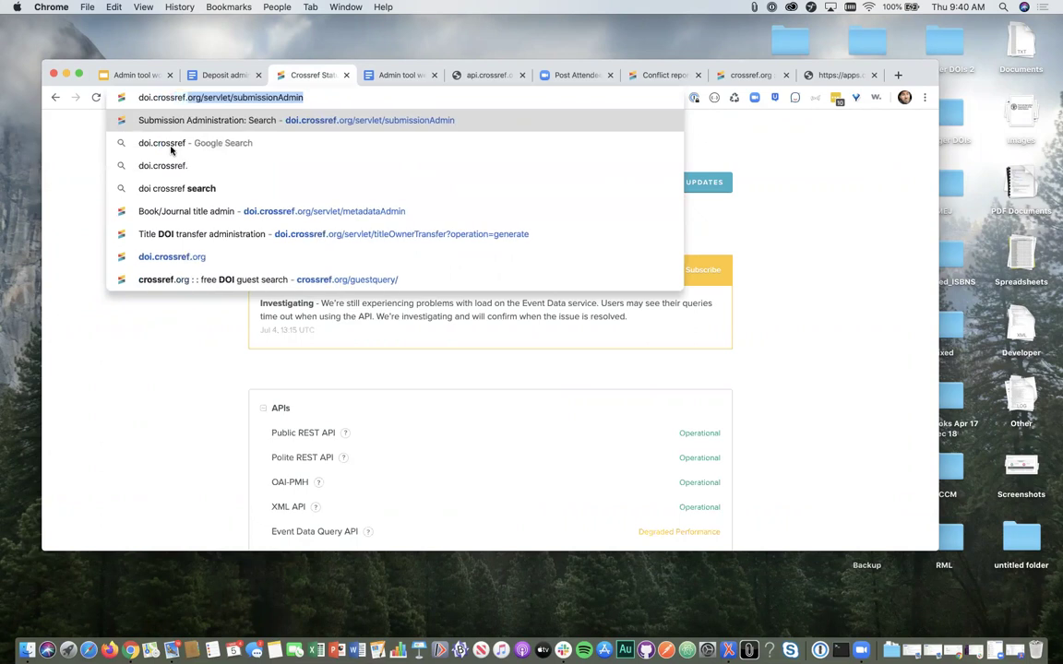
Log out of the admin tool and sign back in with the other account's login and password
{"action": "key", "text": "Return"}
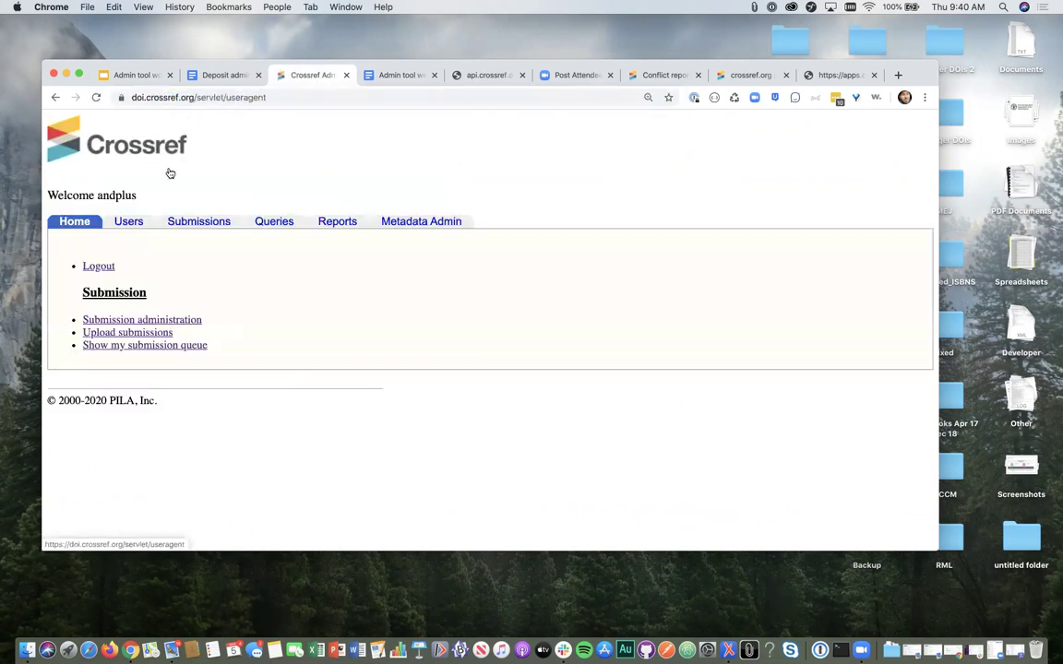
{"action": "left_click", "coordinate": [105, 266]}
{"action": "double_click", "coordinate": [141, 340]}
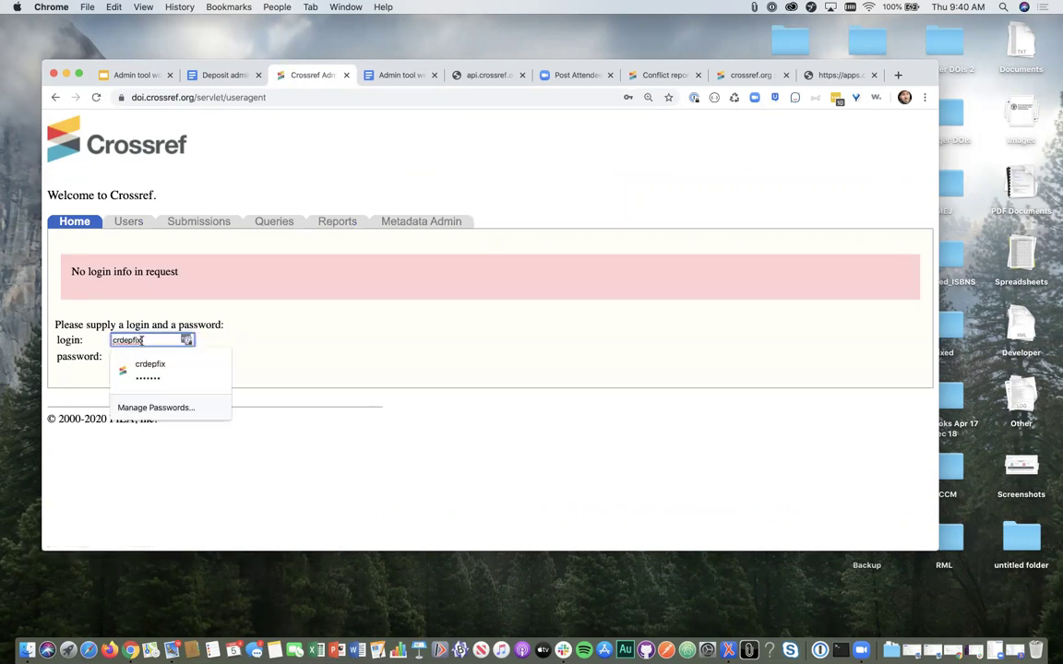
{"action": "type", "text": "andp"}
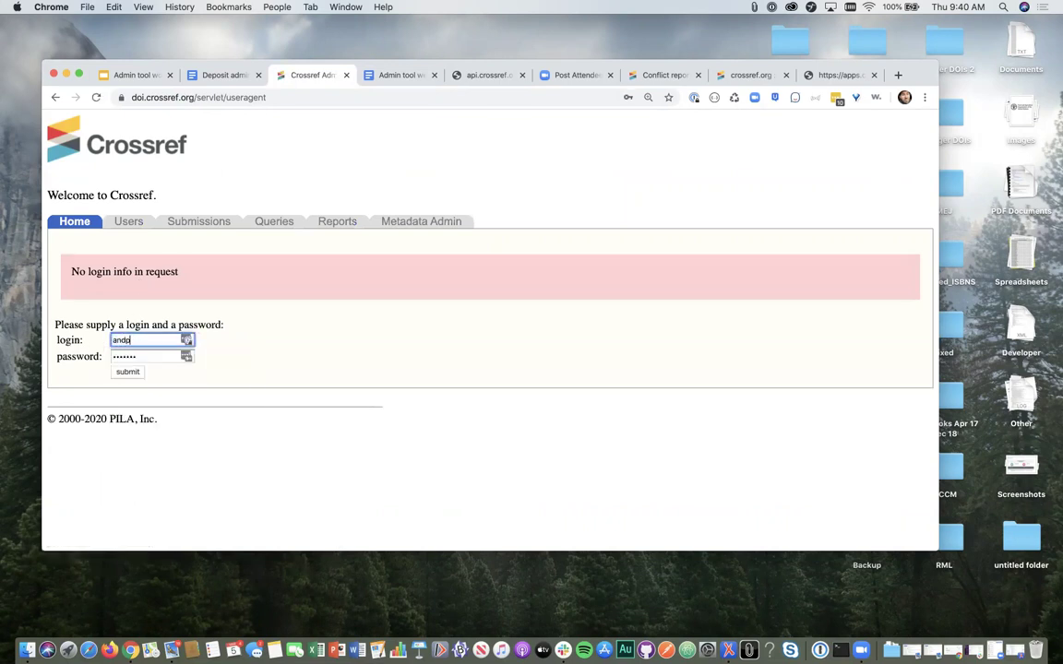
{"action": "type", "text": "lus"}
{"action": "key", "text": "Tab"}
{"action": "type", "text": "*****"}
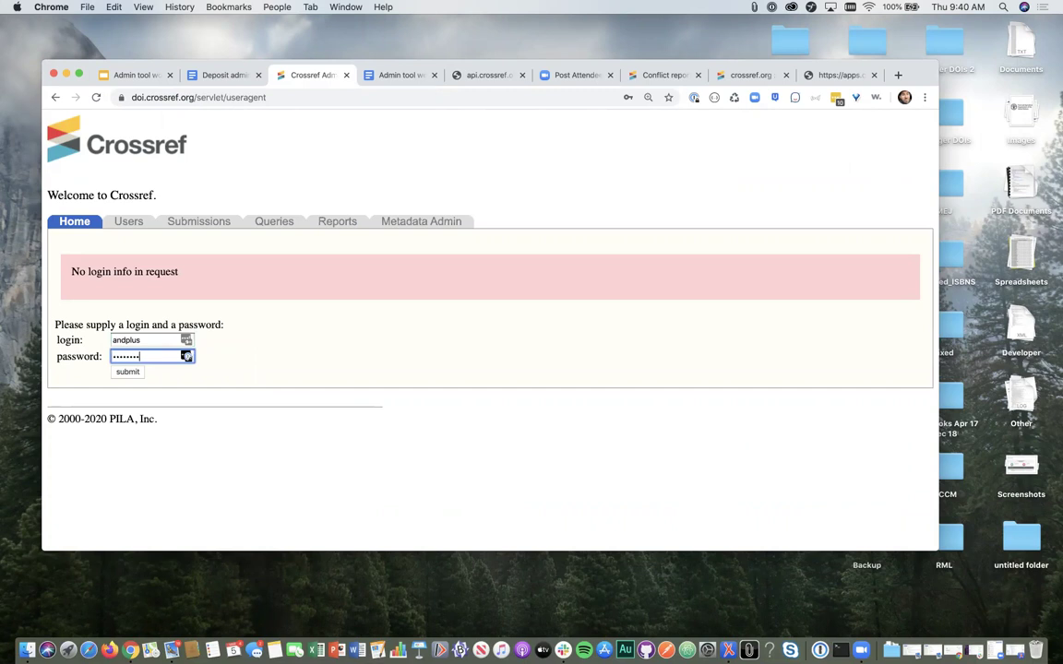
{"action": "key", "text": "Return"}
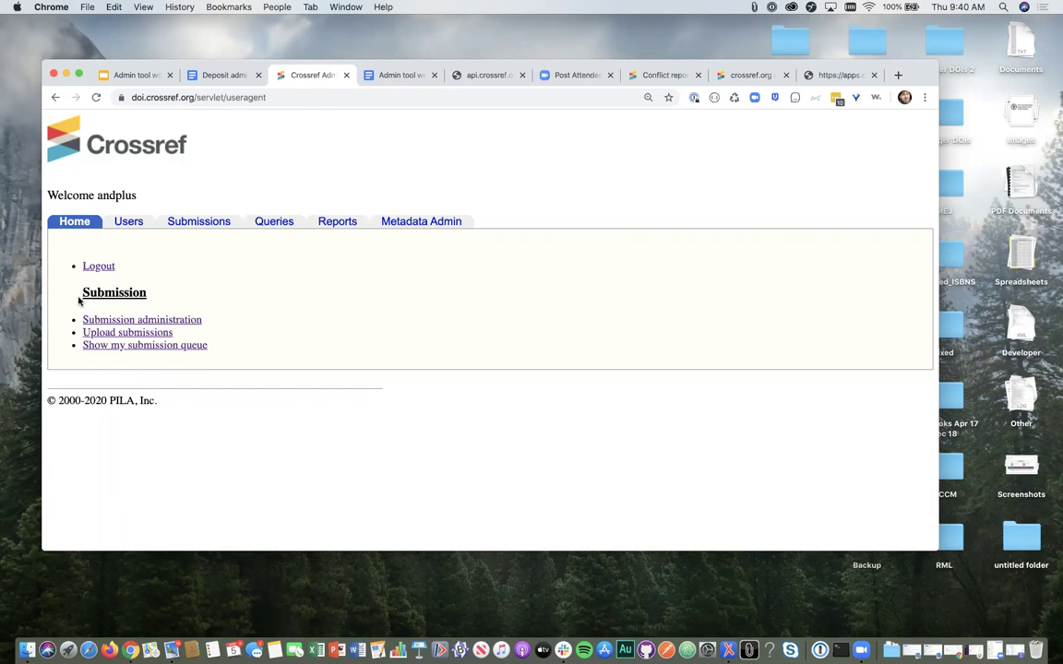
Show the Reports DOI history for 10.5555/448822, pasting the DOI from the saved clipboard clips
{"action": "left_click", "coordinate": [337, 223]}
{"action": "left_click", "coordinate": [183, 252]}
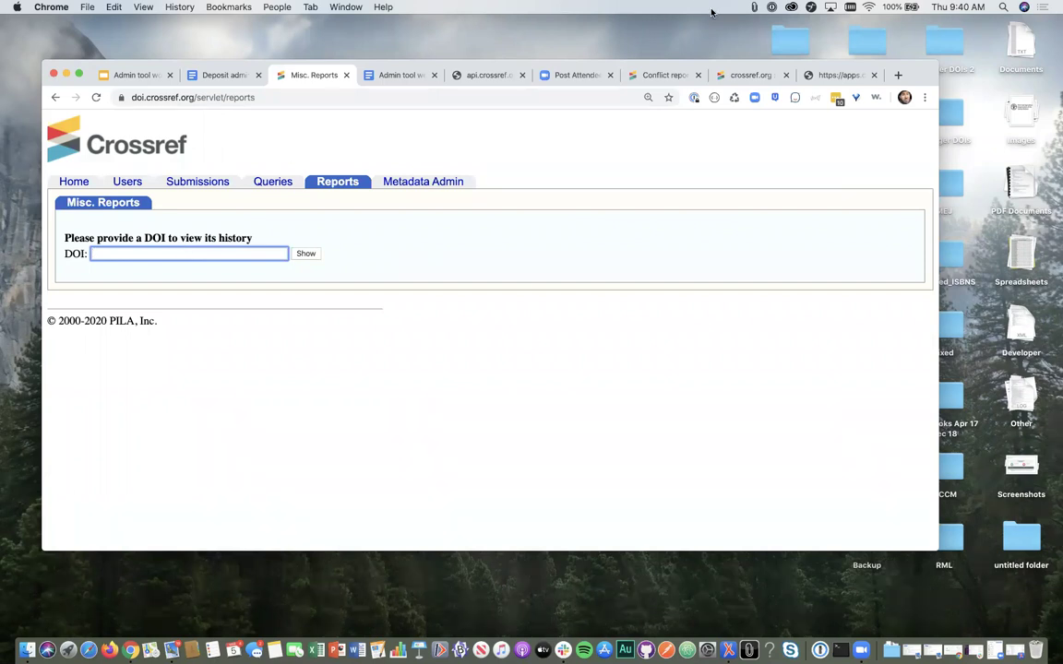
{"action": "left_click", "coordinate": [754, 7]}
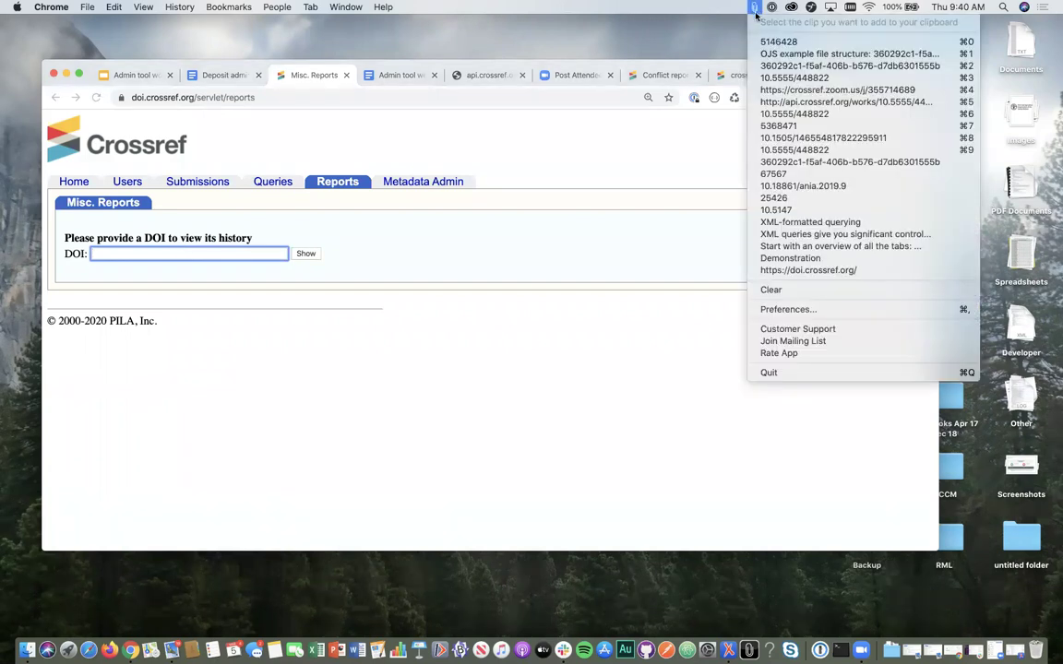
{"action": "left_click", "coordinate": [793, 78]}
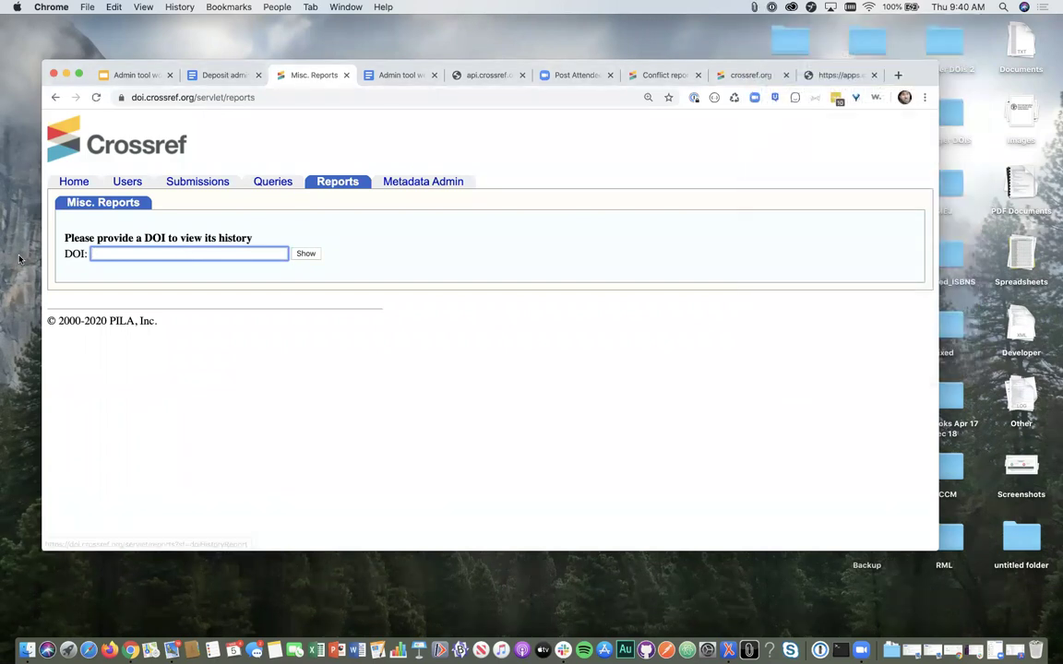
{"action": "type", "text": "10.5555/448822"}
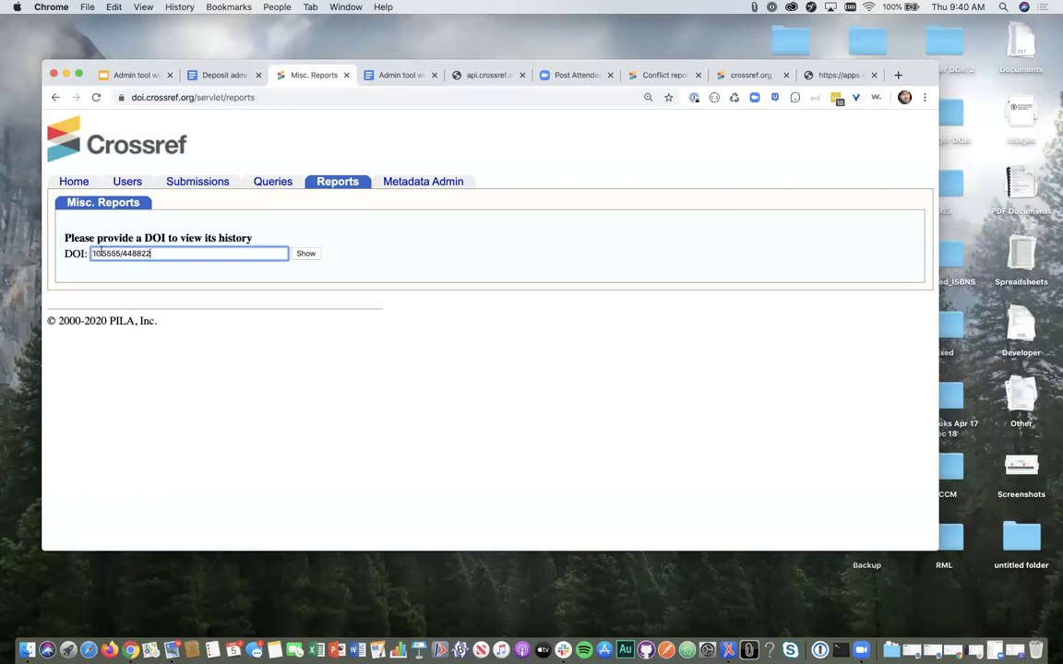
{"action": "left_click", "coordinate": [306, 254]}
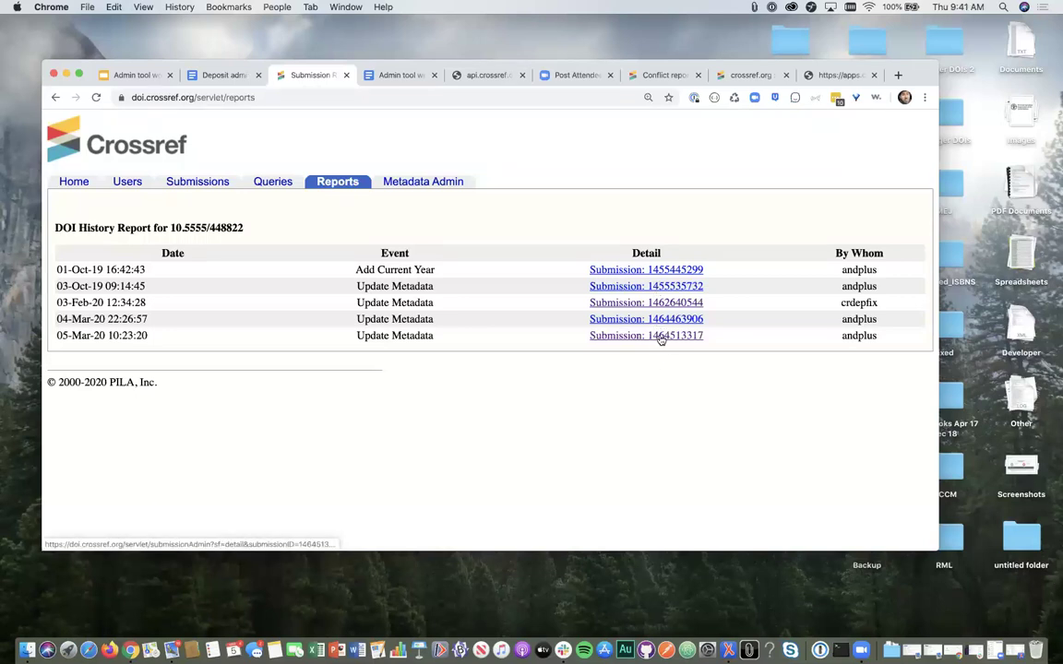
Open the 05-Mar-20 submission's details and highlight its submission ID, depositor and file name
{"action": "left_click", "coordinate": [660, 337]}
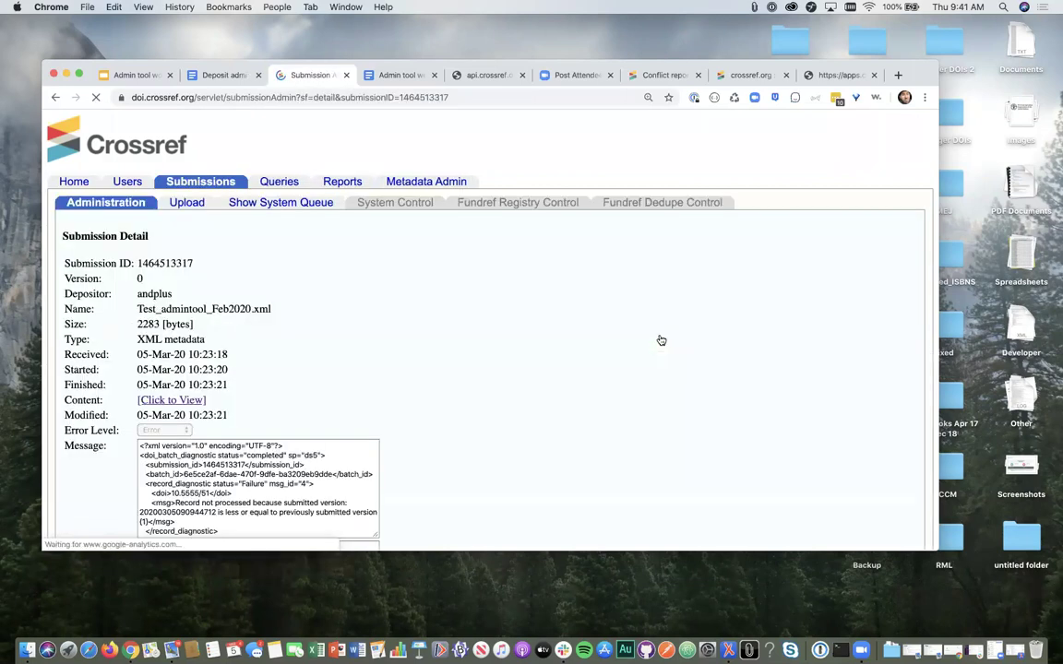
{"action": "scroll", "coordinate": [389, 399], "scroll_direction": "down", "scroll_amount": 3}
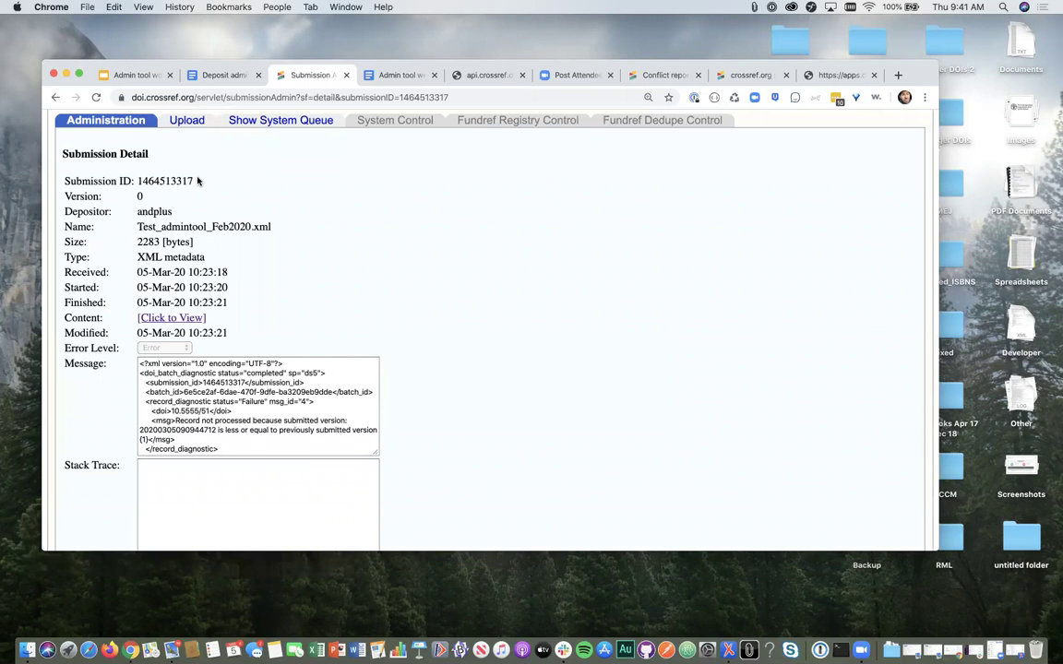
{"action": "left_click_drag", "start_coordinate": [193, 181], "coordinate": [138, 177]}
{"action": "left_click_drag", "start_coordinate": [175, 213], "coordinate": [135, 213]}
{"action": "left_click_drag", "start_coordinate": [275, 228], "coordinate": [138, 226]}
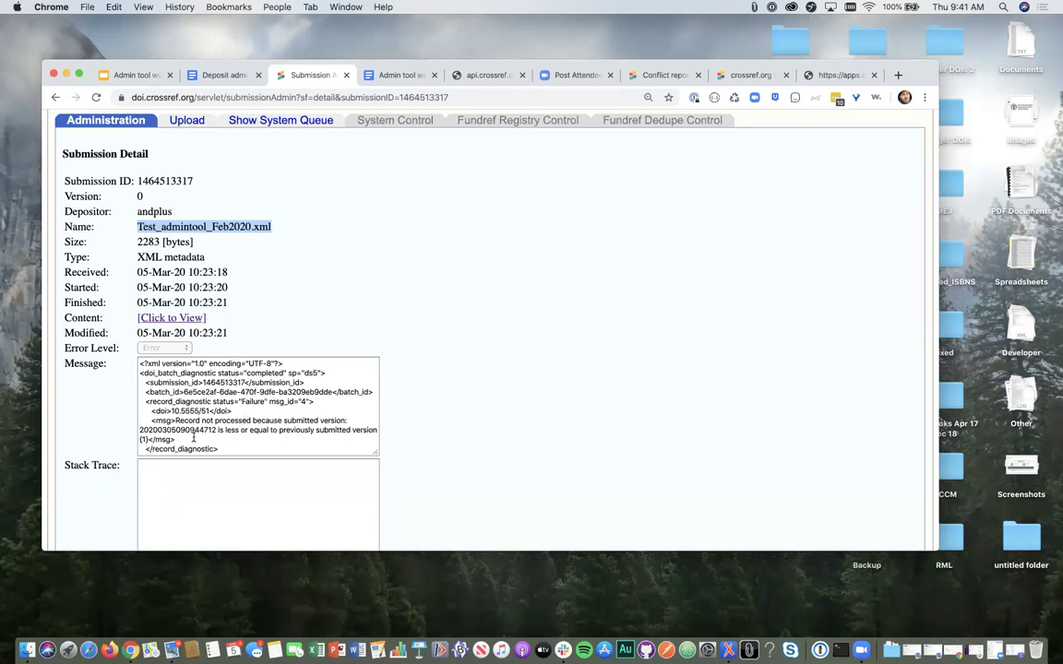
Review the diagnostic failure message, updated DOI 10.5555/448822 and counts, then view the deposited XML
{"action": "left_click_drag", "start_coordinate": [178, 440], "coordinate": [152, 416]}
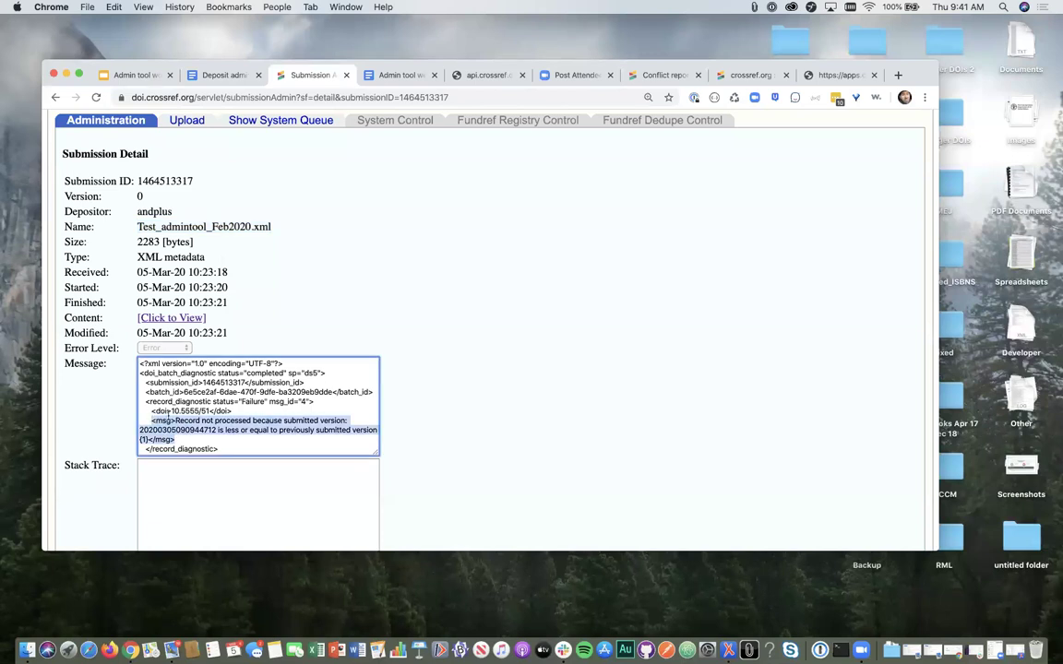
{"action": "scroll", "coordinate": [166, 418], "scroll_direction": "down", "scroll_amount": 3}
{"action": "scroll", "coordinate": [176, 420], "scroll_direction": "up", "scroll_amount": 2}
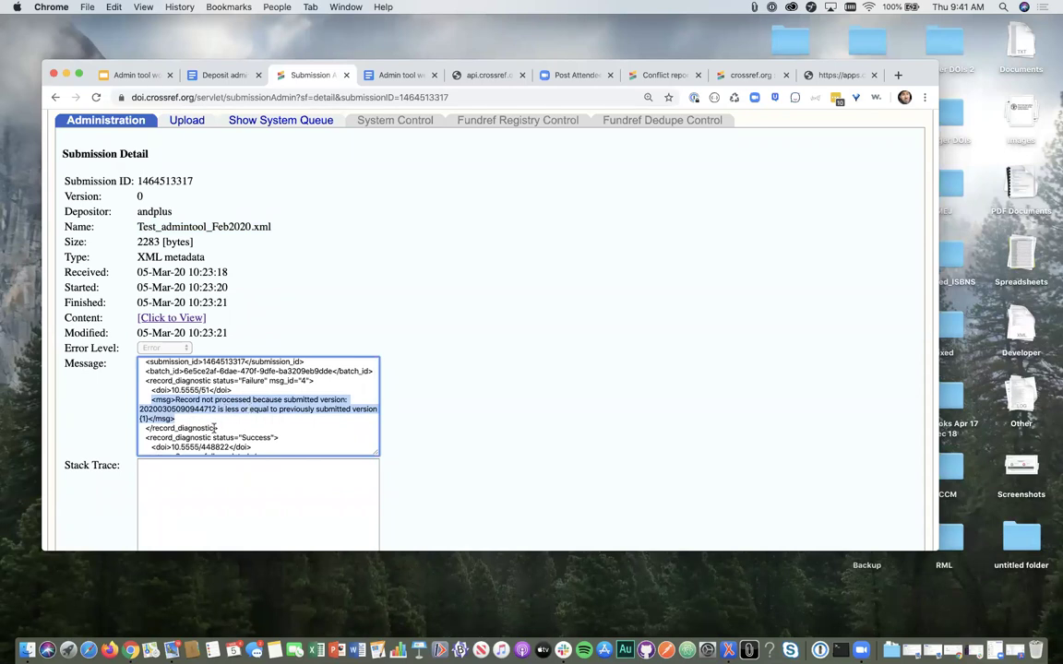
{"action": "scroll", "coordinate": [194, 414], "scroll_direction": "down", "scroll_amount": 5}
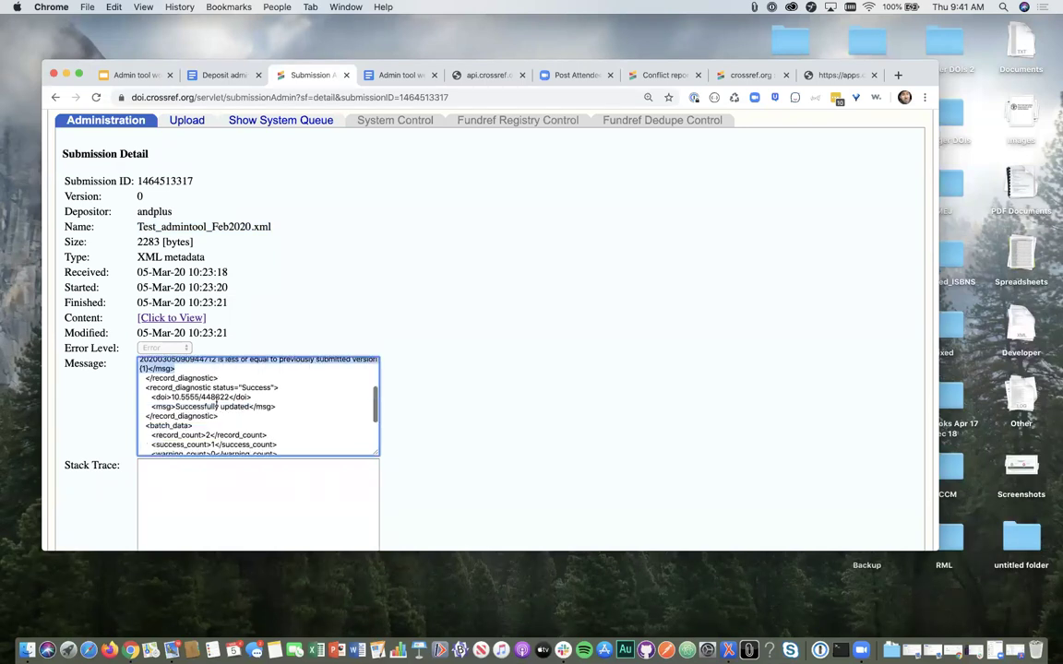
{"action": "scroll", "coordinate": [212, 408], "scroll_direction": "up", "scroll_amount": 4}
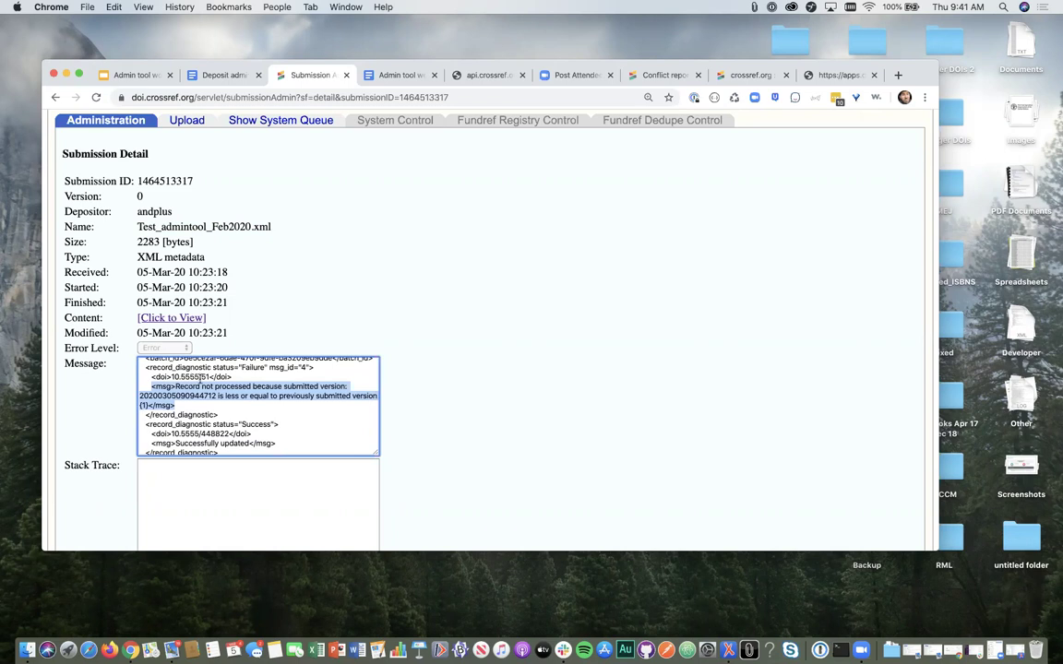
{"action": "scroll", "coordinate": [230, 387], "scroll_direction": "down", "scroll_amount": 2}
{"action": "scroll", "coordinate": [251, 409], "scroll_direction": "down", "scroll_amount": 2}
{"action": "left_click_drag", "start_coordinate": [230, 376], "coordinate": [169, 375]}
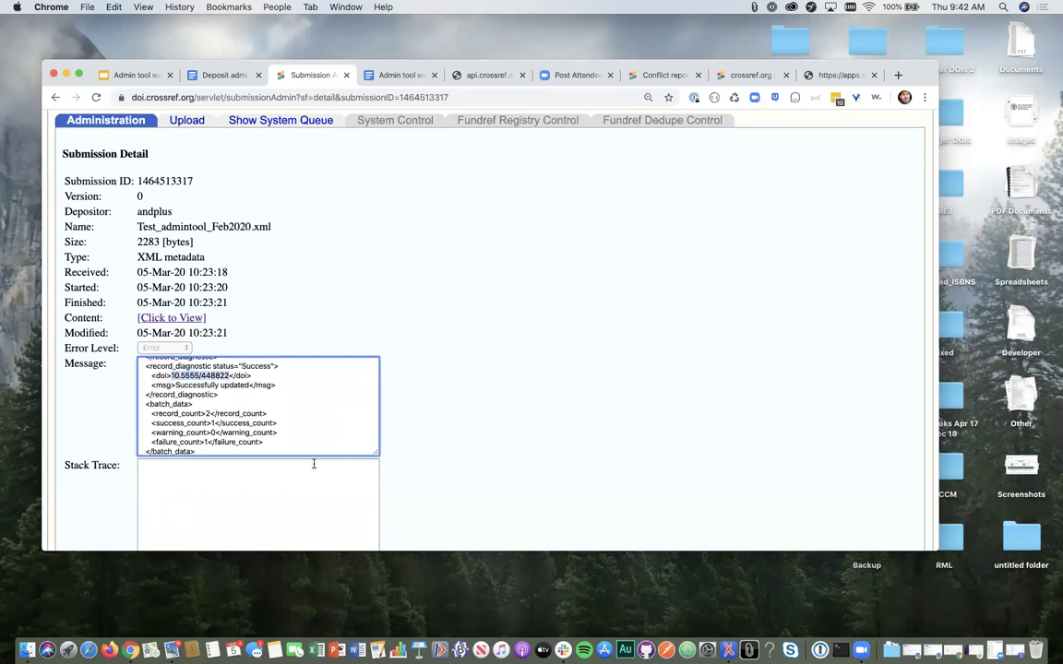
{"action": "left_click_drag", "start_coordinate": [277, 420], "coordinate": [148, 423]}
{"action": "left_click_drag", "start_coordinate": [266, 447], "coordinate": [153, 411]}
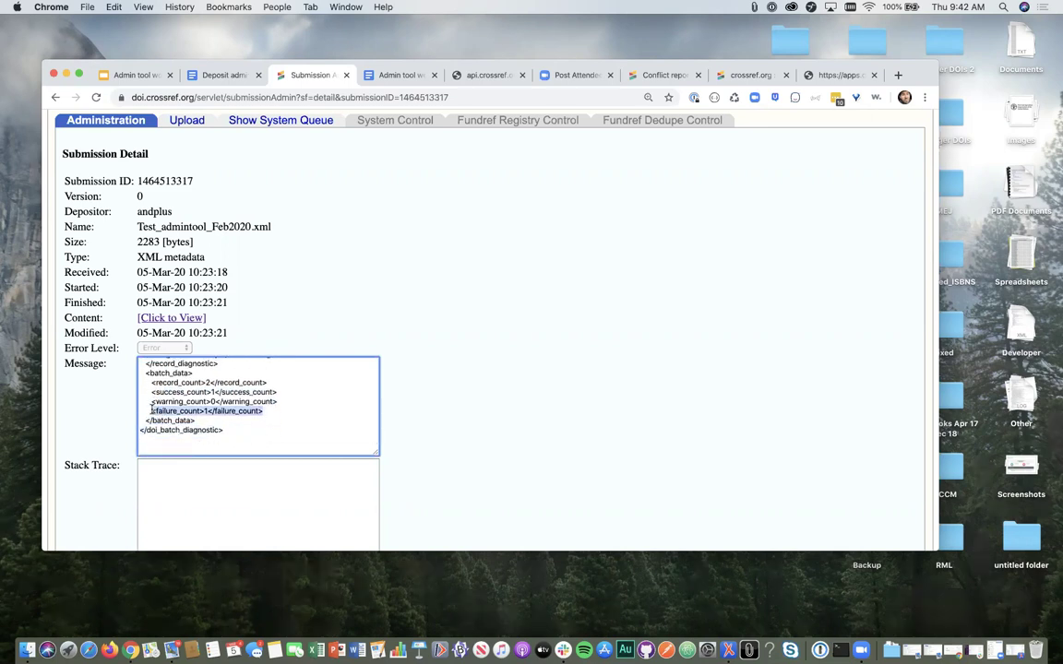
{"action": "left_click", "coordinate": [176, 318]}
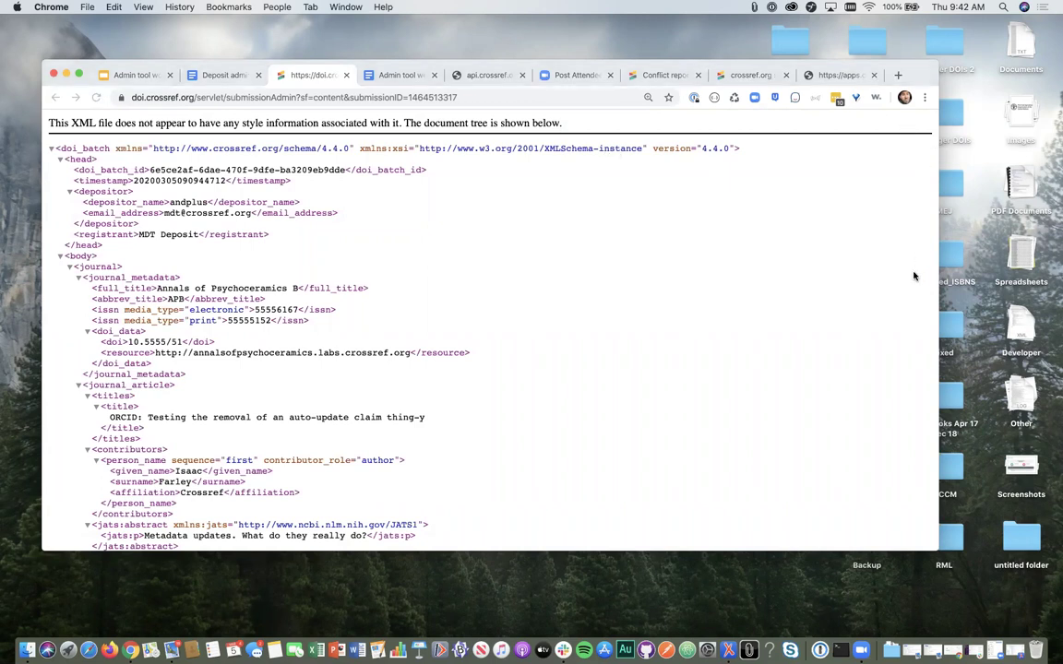
{"action": "left_click", "coordinate": [691, 288]}
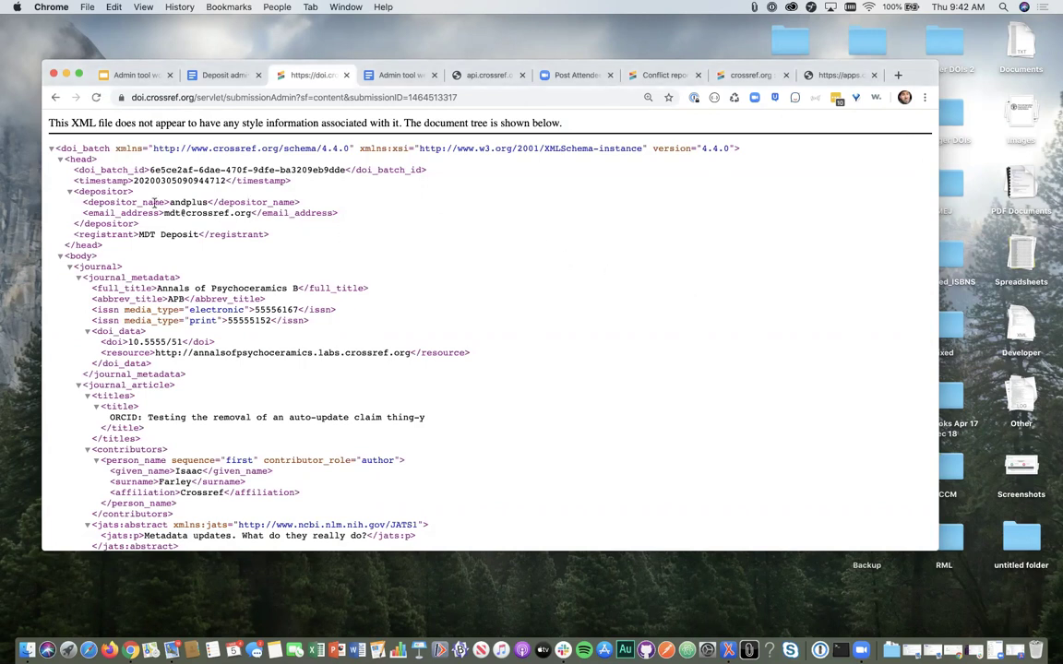
{"action": "left_click", "coordinate": [81, 73]}
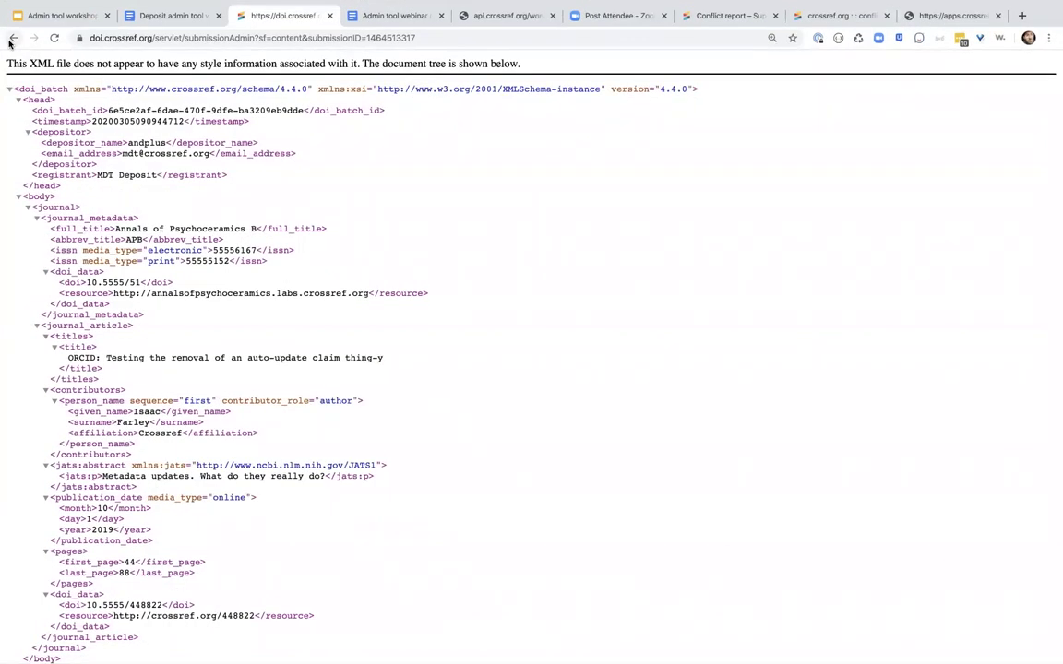
{"action": "left_click", "coordinate": [13, 39]}
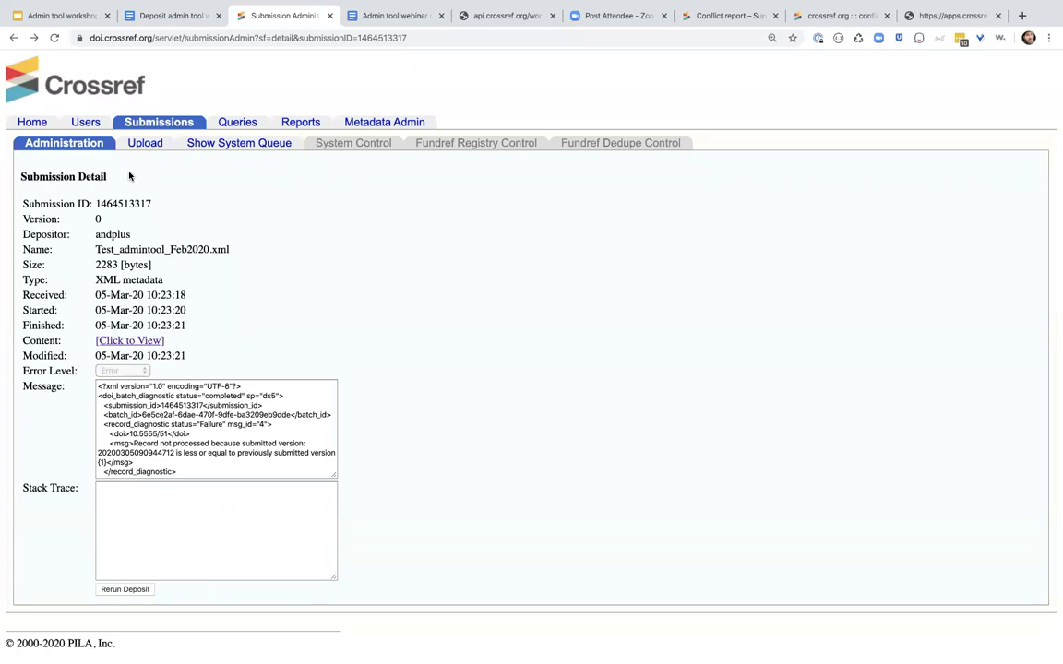
Open the Submission Administration search form from the admin tool home page
{"action": "left_click", "coordinate": [37, 121]}
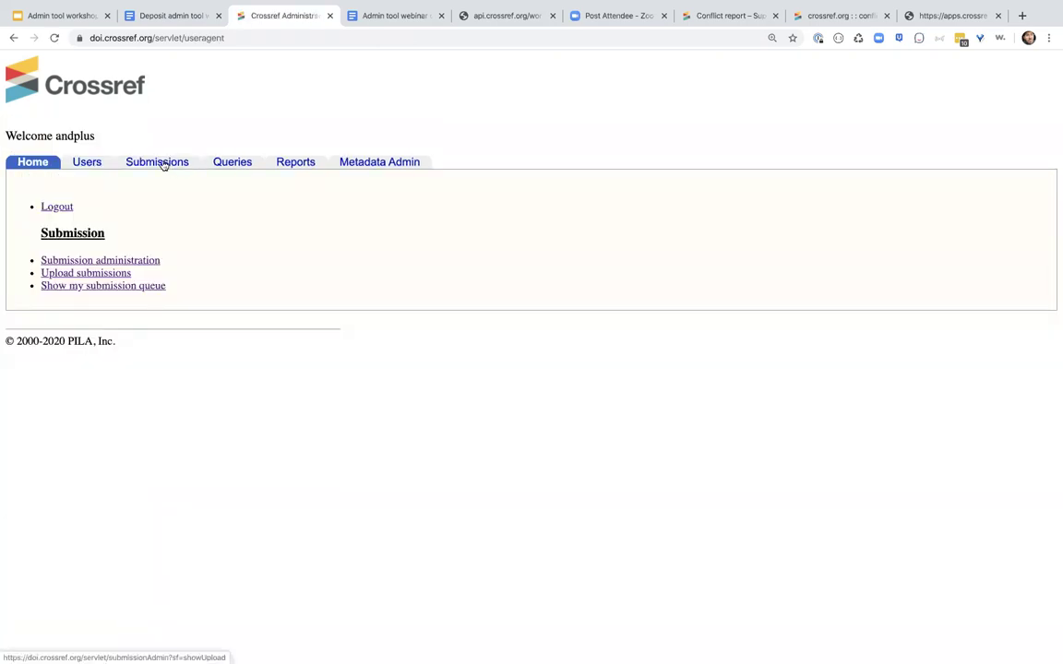
{"action": "left_click", "coordinate": [161, 164]}
{"action": "left_click", "coordinate": [65, 144]}
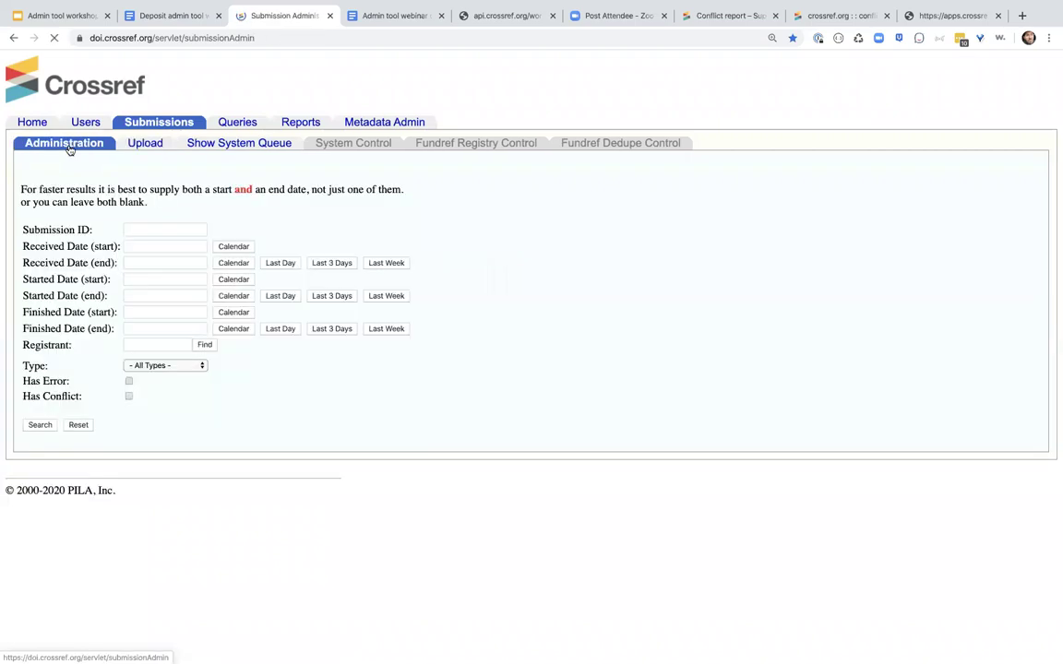
{"action": "left_click", "coordinate": [35, 123]}
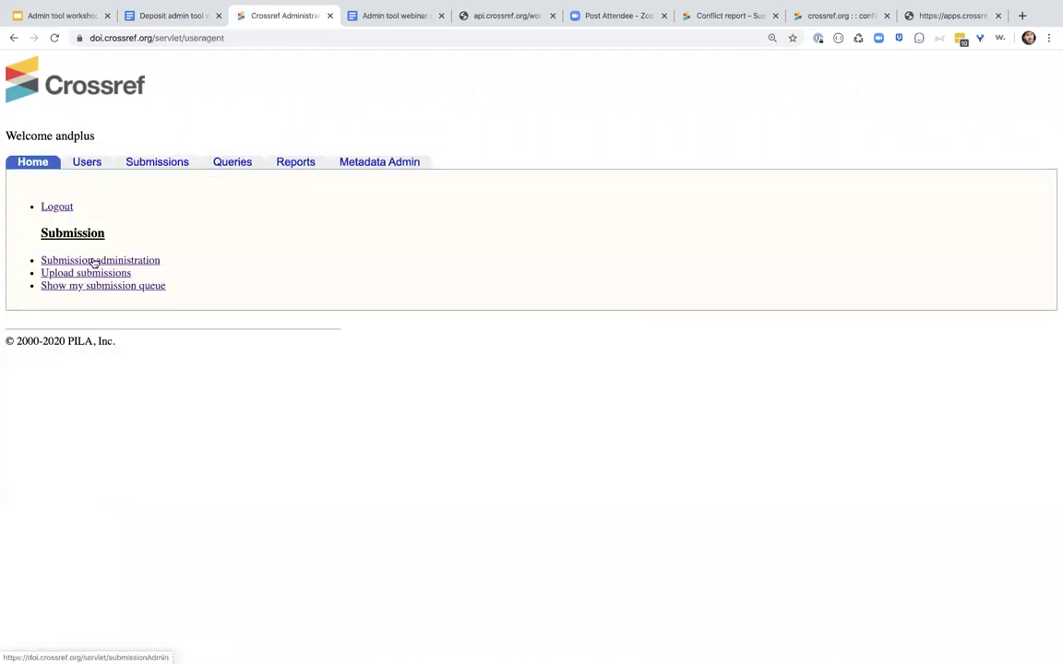
{"action": "left_click", "coordinate": [94, 261]}
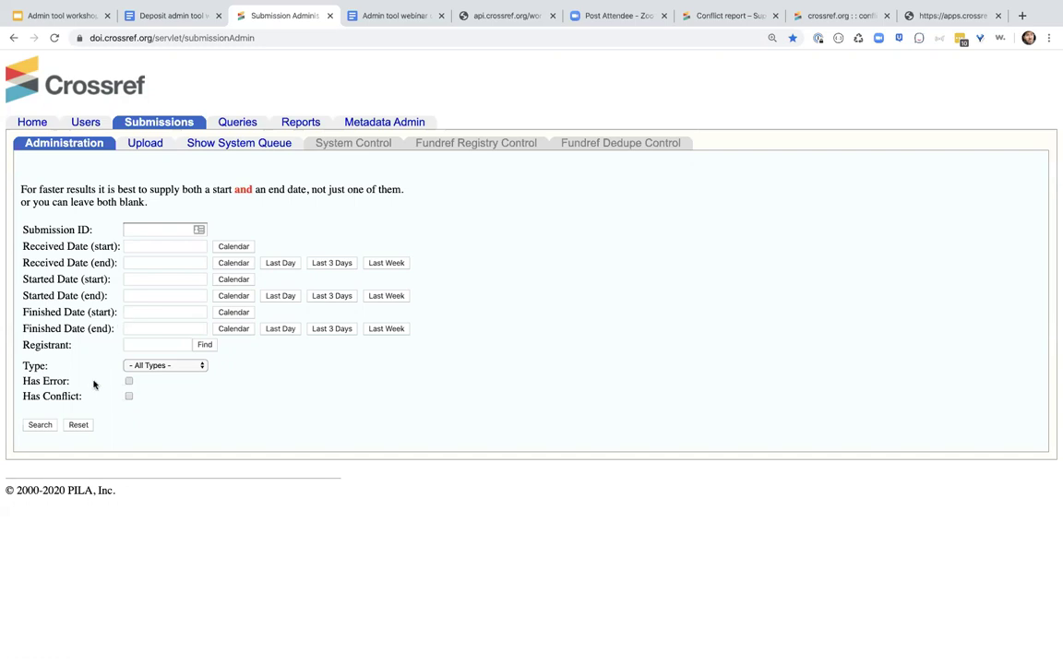
Search submissions received in the last three days (2020-3-2 to 2020-3-5), then return to the form
{"action": "left_click", "coordinate": [316, 262]}
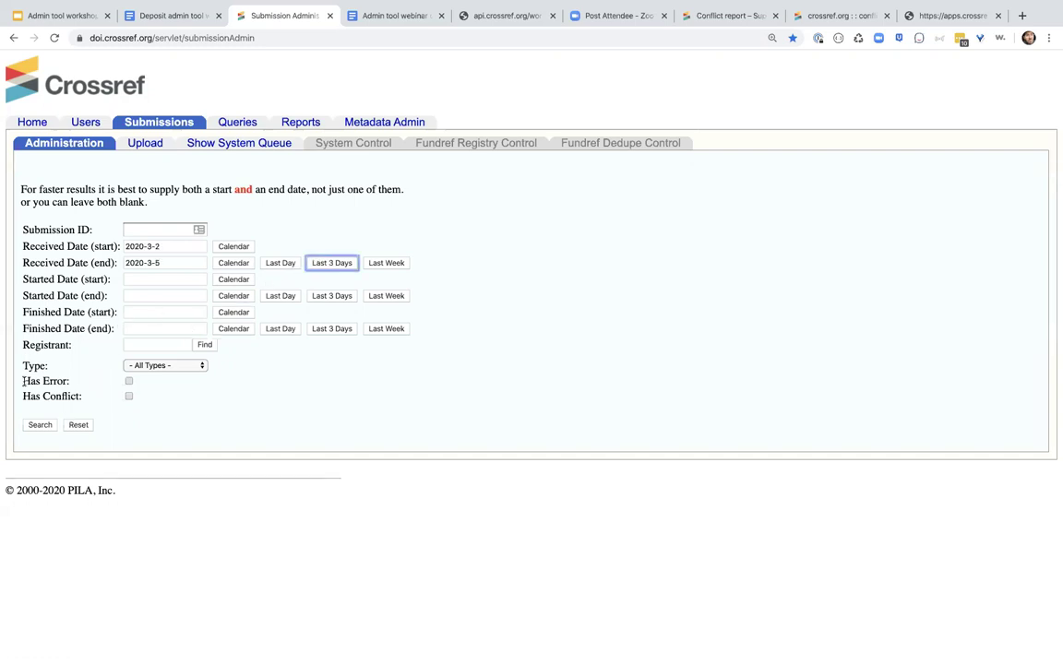
{"action": "left_click", "coordinate": [33, 428]}
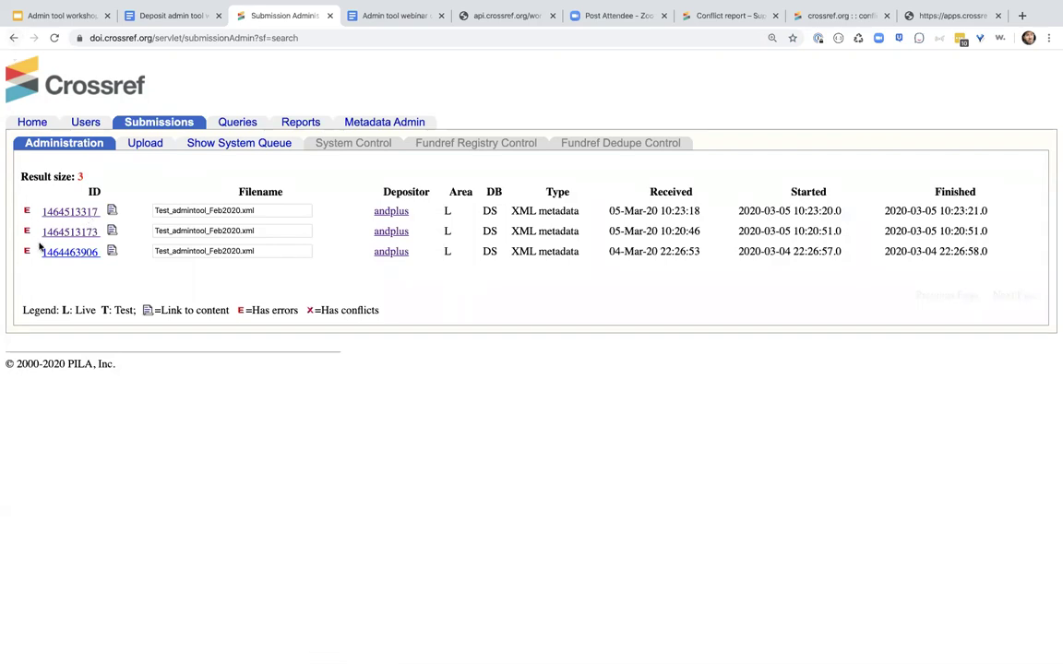
{"action": "left_click", "coordinate": [15, 38]}
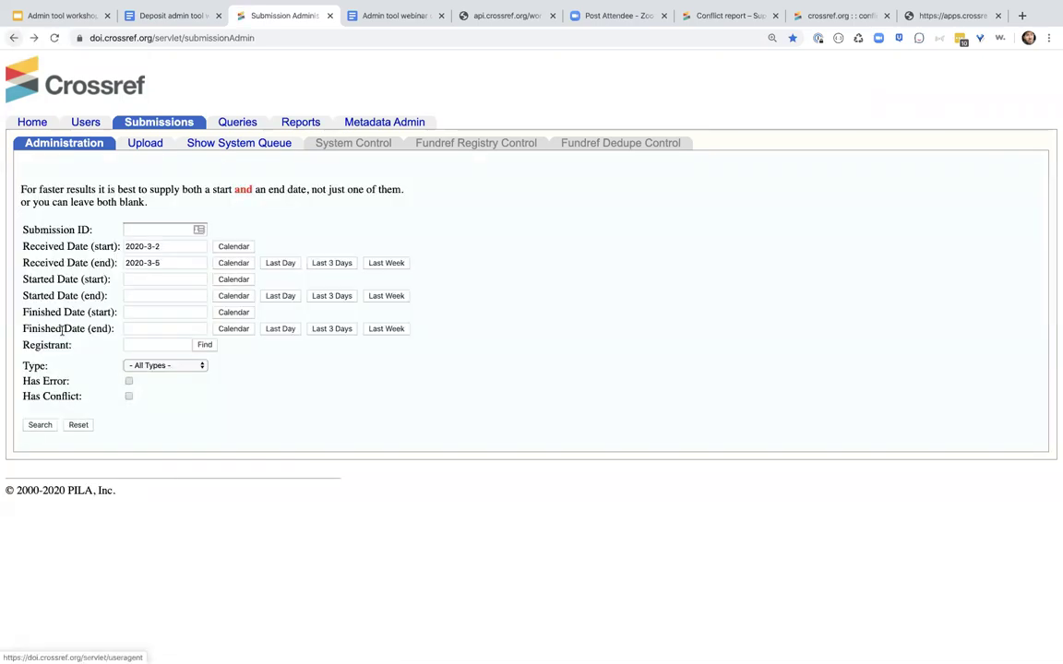
Clear the received end date, search all submissions, and move to the second results page
{"action": "triple_click", "coordinate": [167, 262]}
{"action": "key", "text": "BackSpace"}
{"action": "key", "text": "BackSpace"}
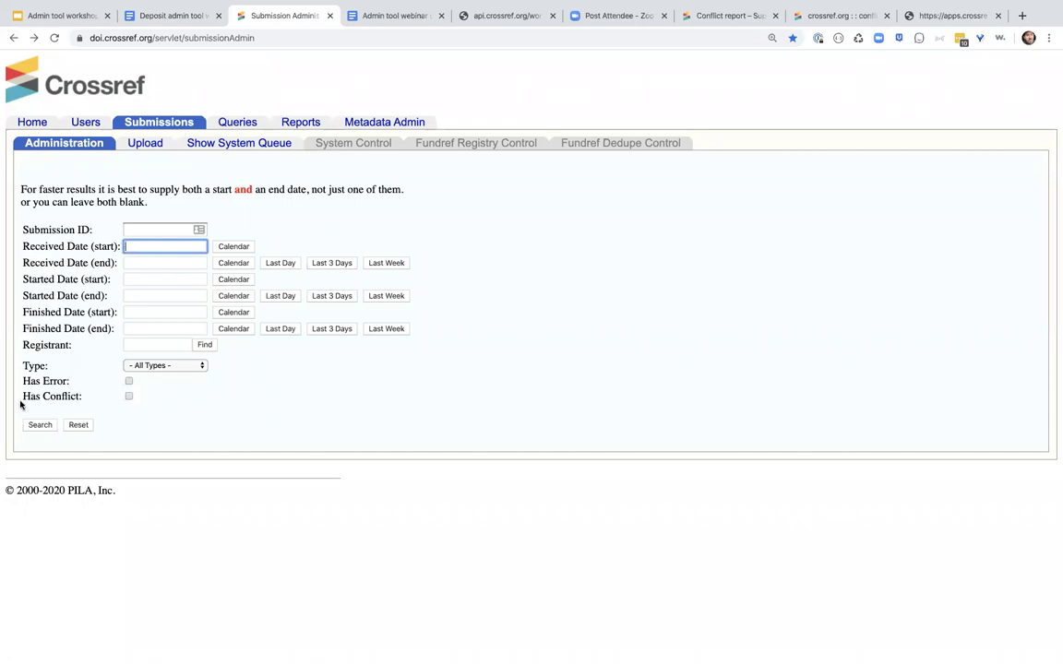
{"action": "left_click", "coordinate": [39, 424]}
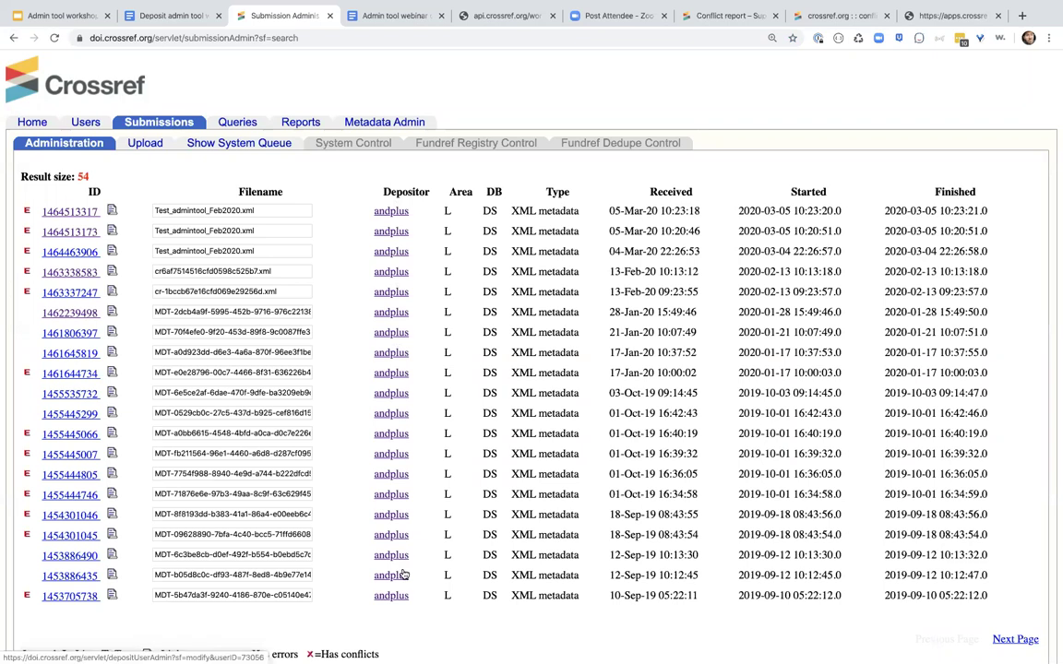
{"action": "scroll", "coordinate": [95, 321], "scroll_direction": "down", "scroll_amount": 2}
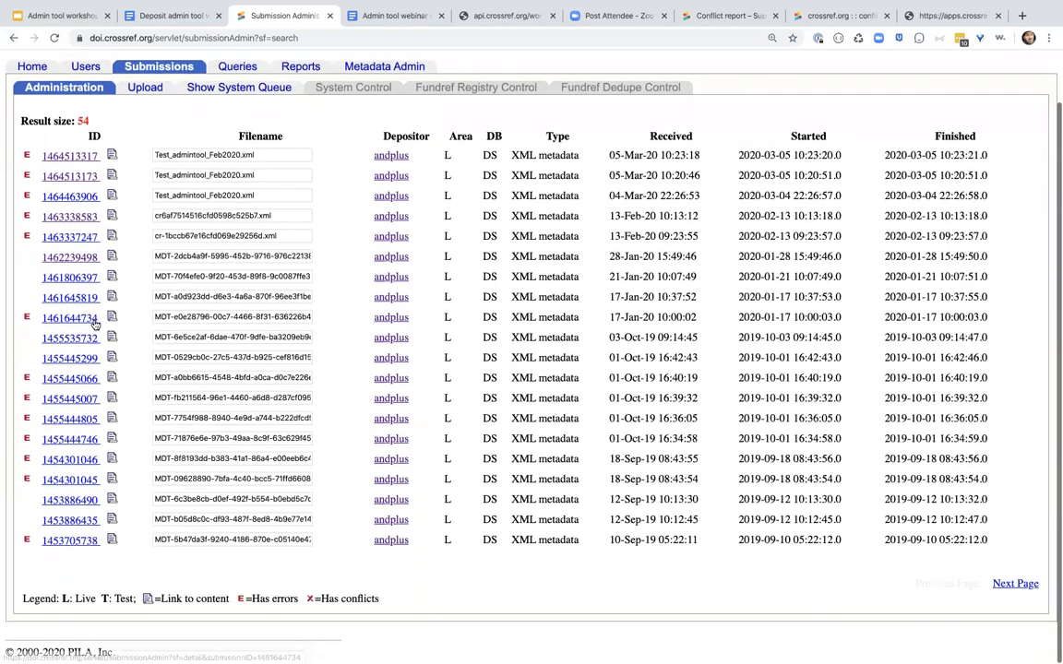
{"action": "left_click", "coordinate": [1013, 581]}
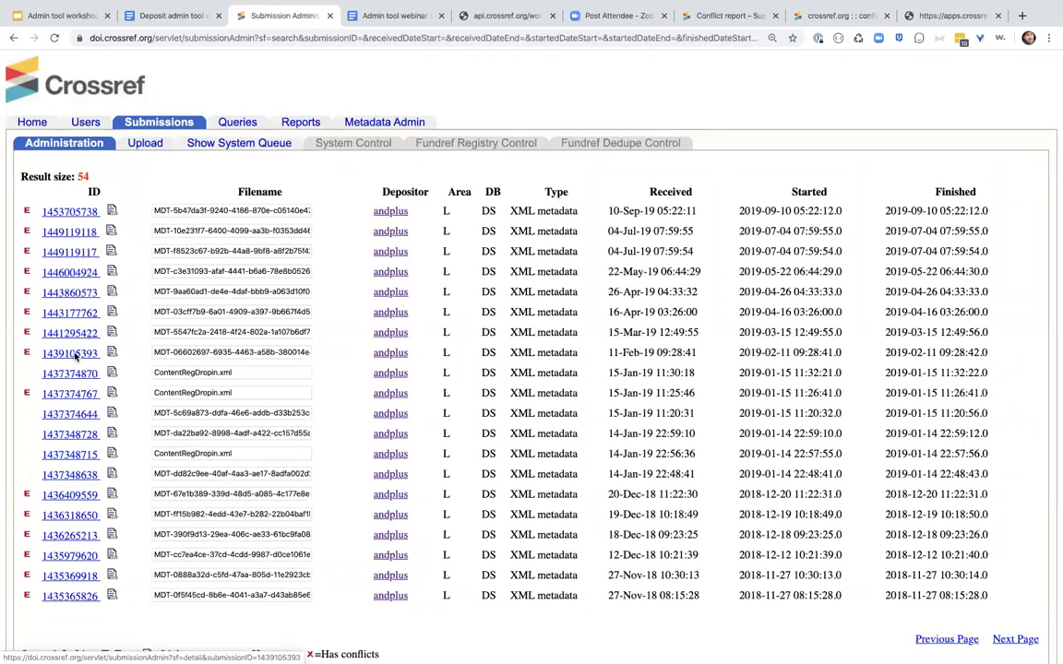
{"action": "left_click", "coordinate": [64, 374]}
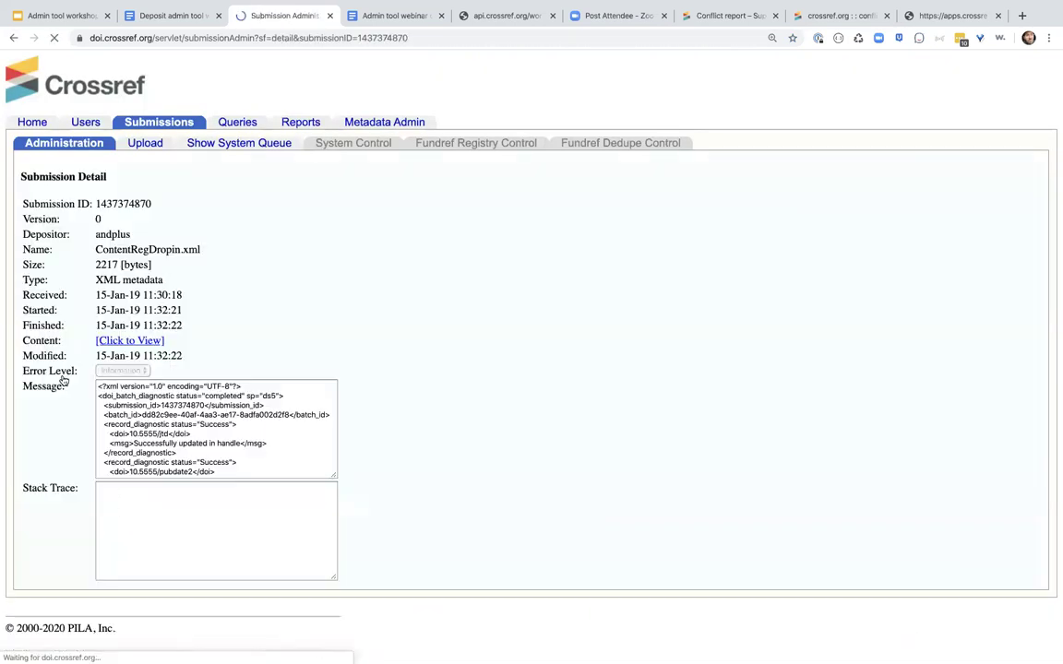
{"action": "scroll", "coordinate": [257, 440], "scroll_direction": "down", "scroll_amount": 5}
{"action": "scroll", "coordinate": [257, 439], "scroll_direction": "up", "scroll_amount": 5}
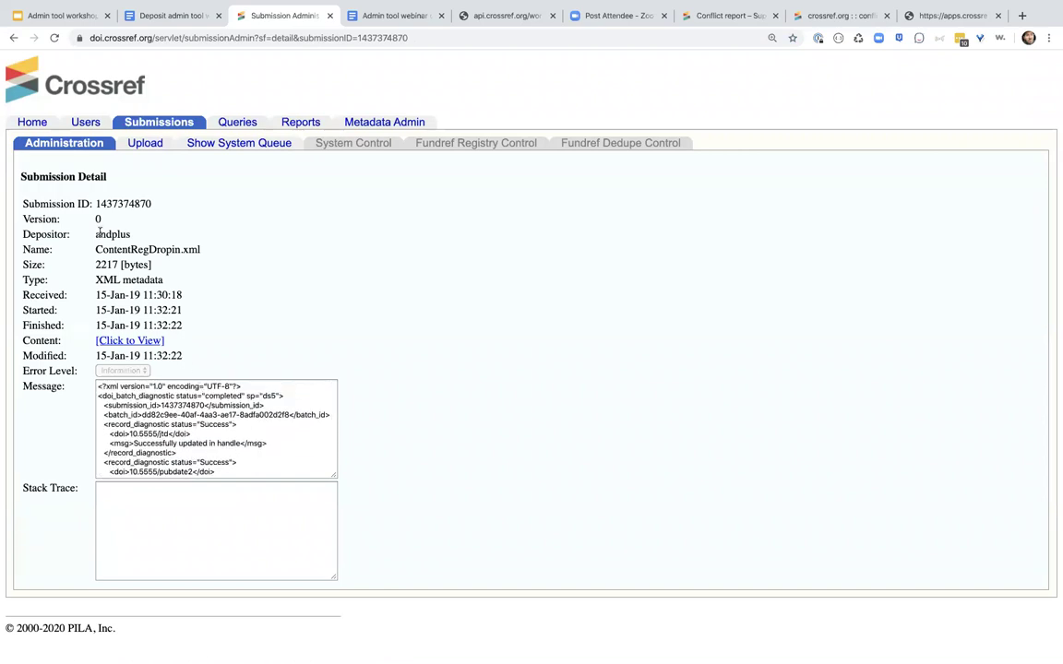
{"action": "left_click", "coordinate": [14, 41]}
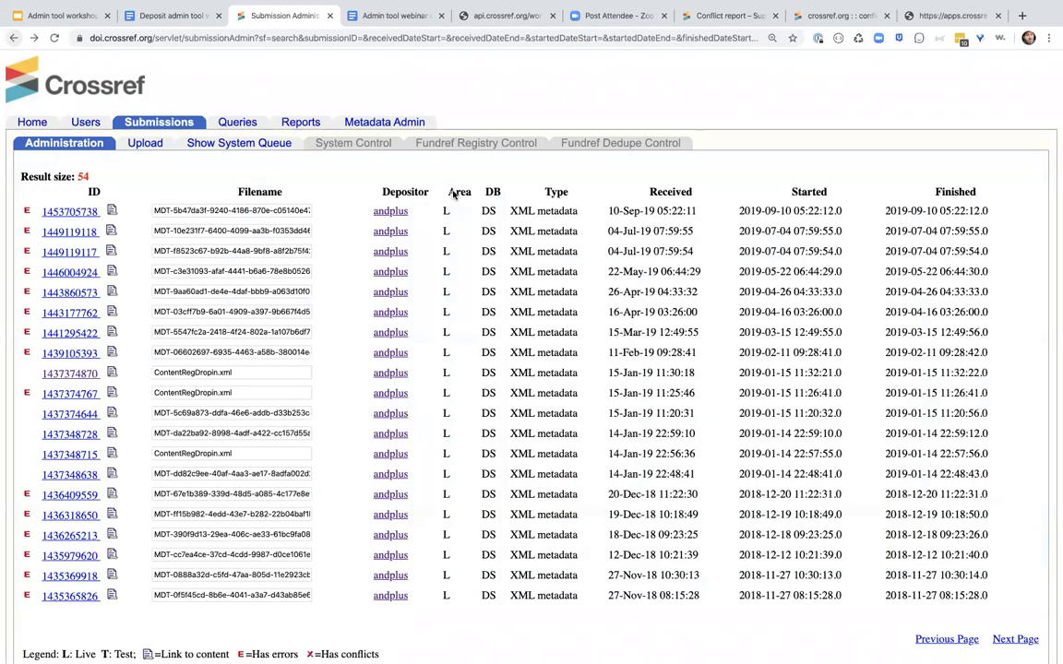